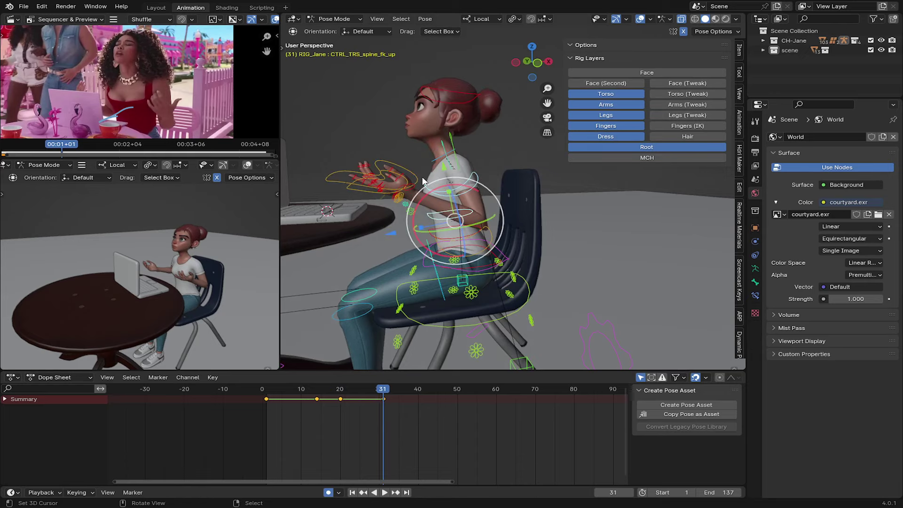
Step: Select the middle spine control and step back to the previous keyframe
left_click(450, 211)
key("Down")
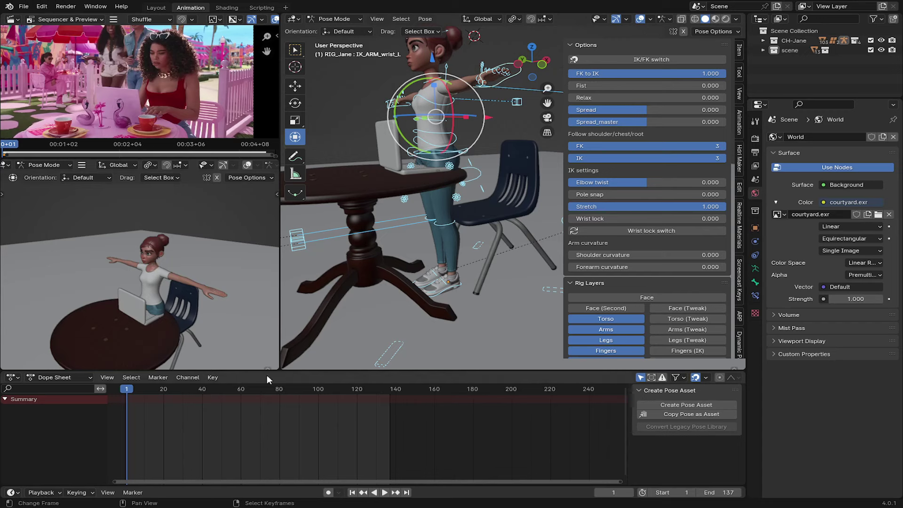
left_click(387, 493)
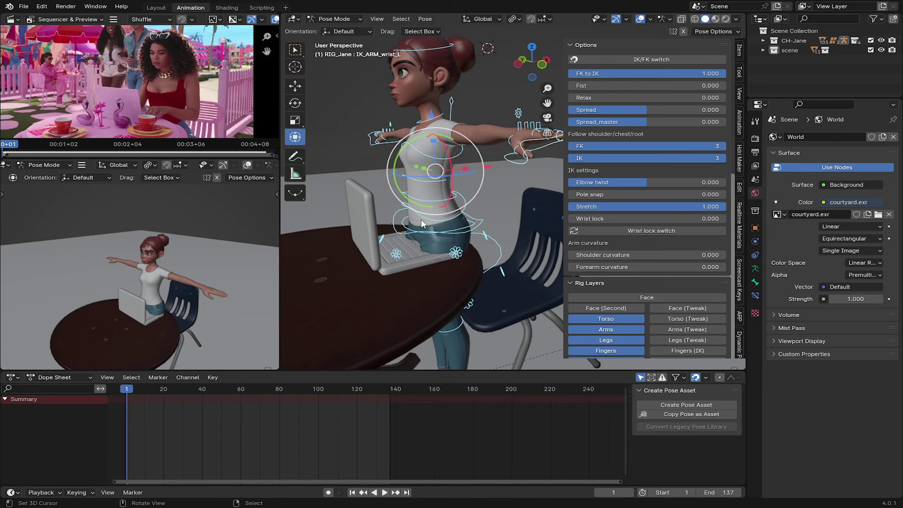
middle_click_drag(421, 219, 423, 256, "shift")
Step: Set the default keyframe interpolation to Constant in the Animation preferences
left_click(42, 7)
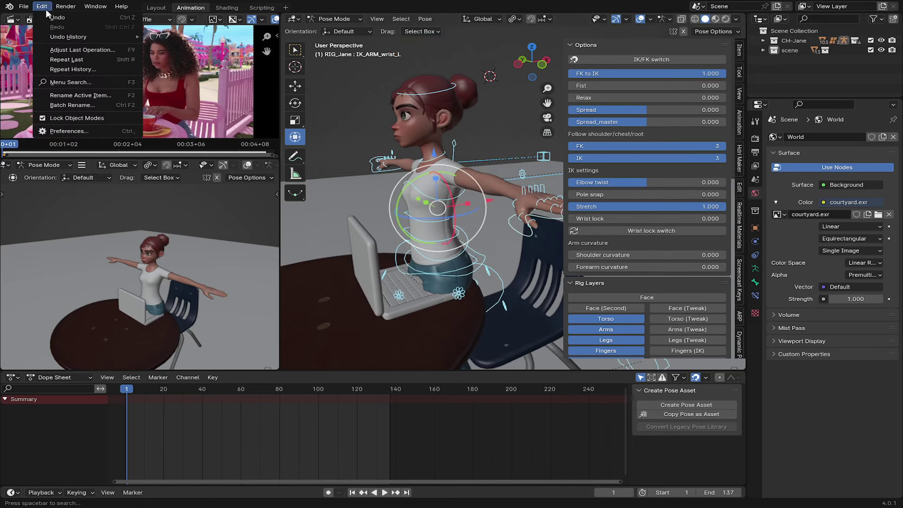
left_click(65, 132)
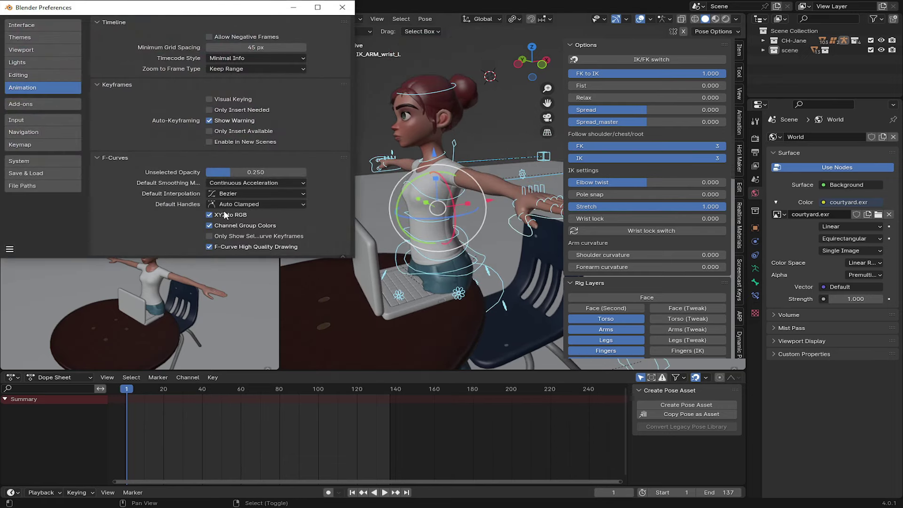
left_click(232, 196)
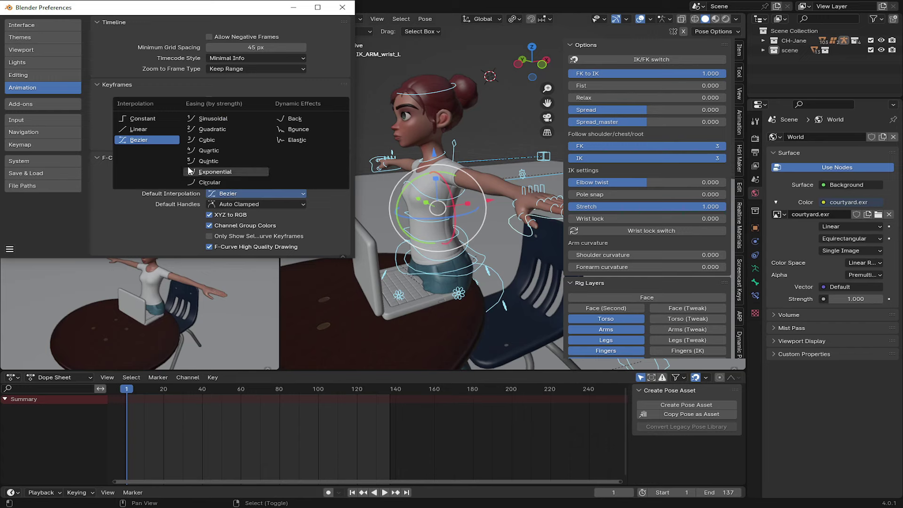
left_click(141, 122)
Step: Set the active keying set to Location, Rotation, Scale & Custom Properties
left_click(342, 7)
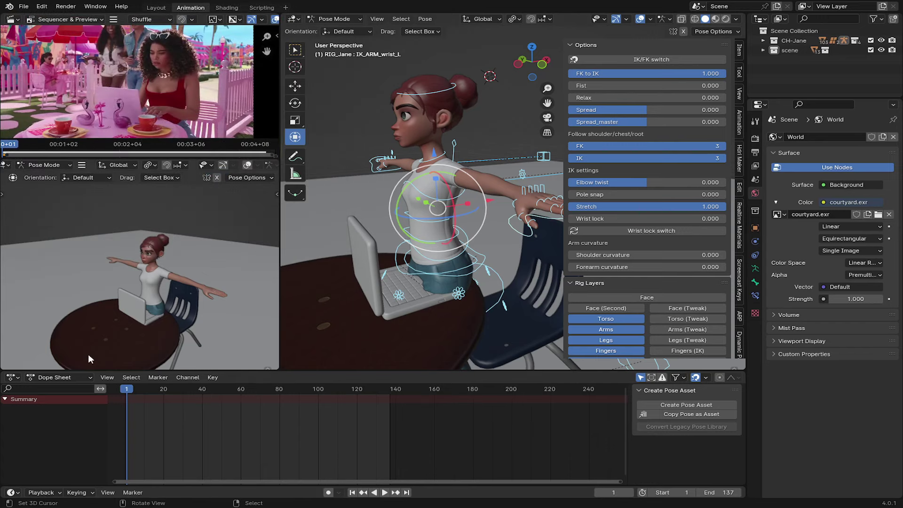
left_click(93, 439)
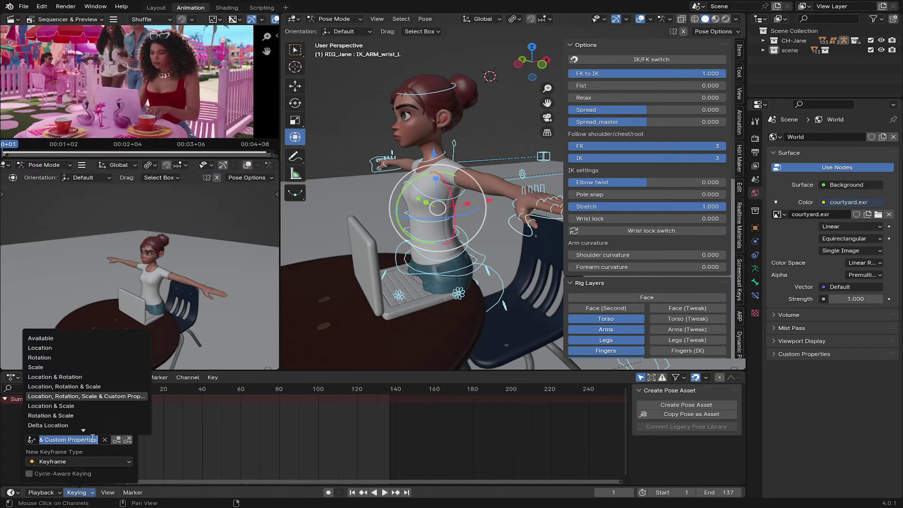
left_click(122, 395)
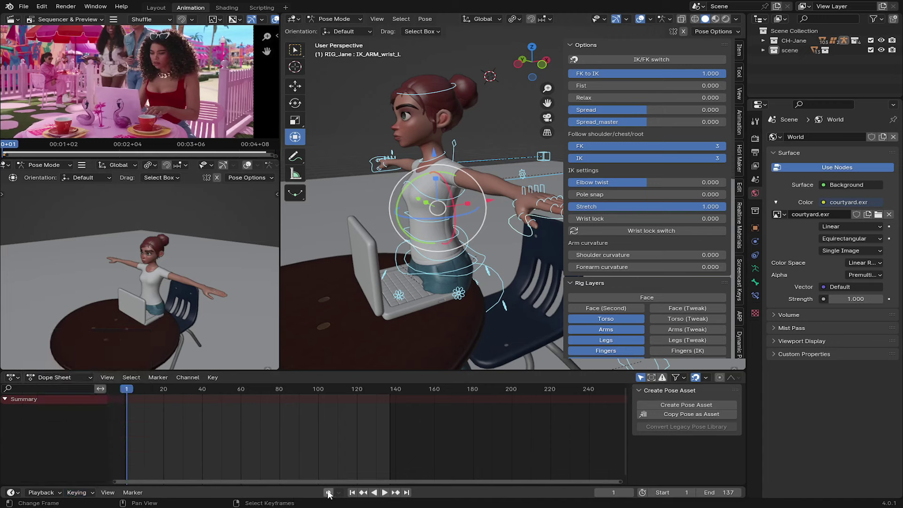
middle_click_drag(404, 272, 414, 245, "shift")
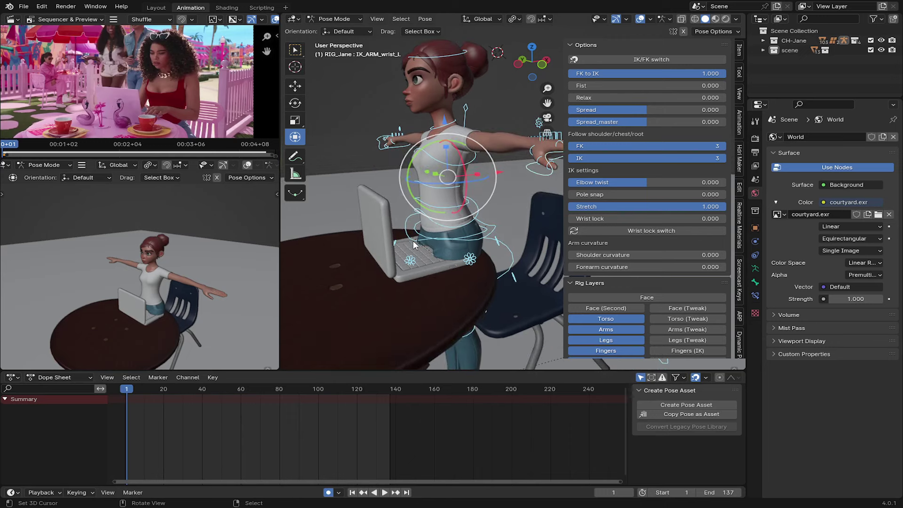
mouse_move(400, 195)
middle_mouse_down()
mouse_move(467, 194)
mouse_move(418, 174)
middle_mouse_up()
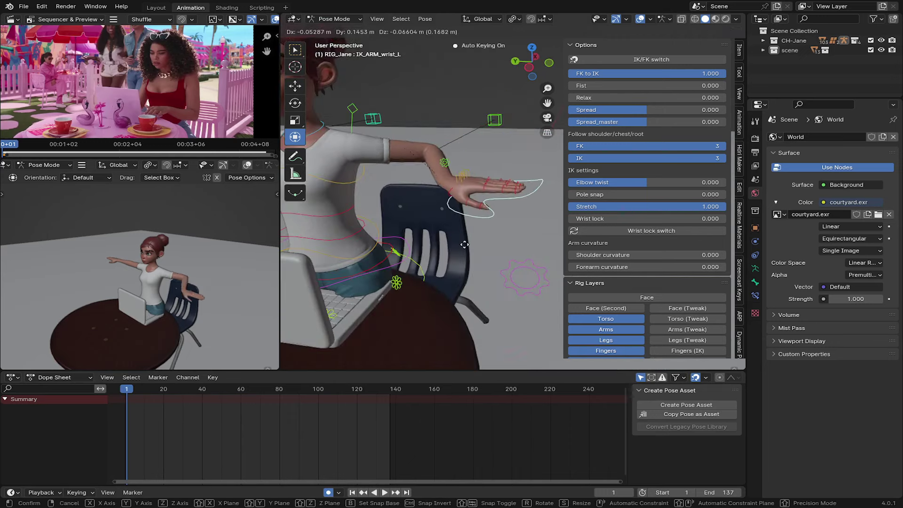
scroll(418, 174, "down", 5)
left_click(358, 174)
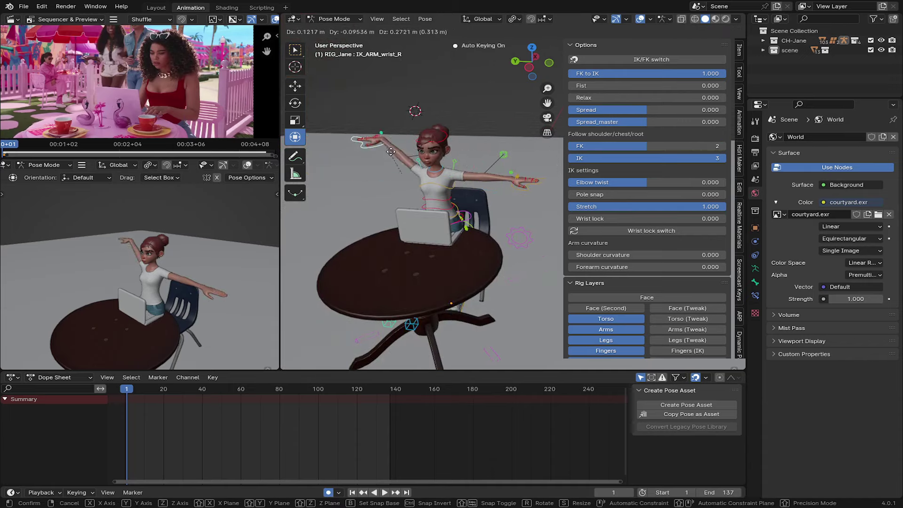
mouse_move(375, 208)
middle_mouse_down()
mouse_move(494, 234)
mouse_move(416, 241)
mouse_move(387, 217)
mouse_move(410, 190)
mouse_move(413, 228)
middle_mouse_up()
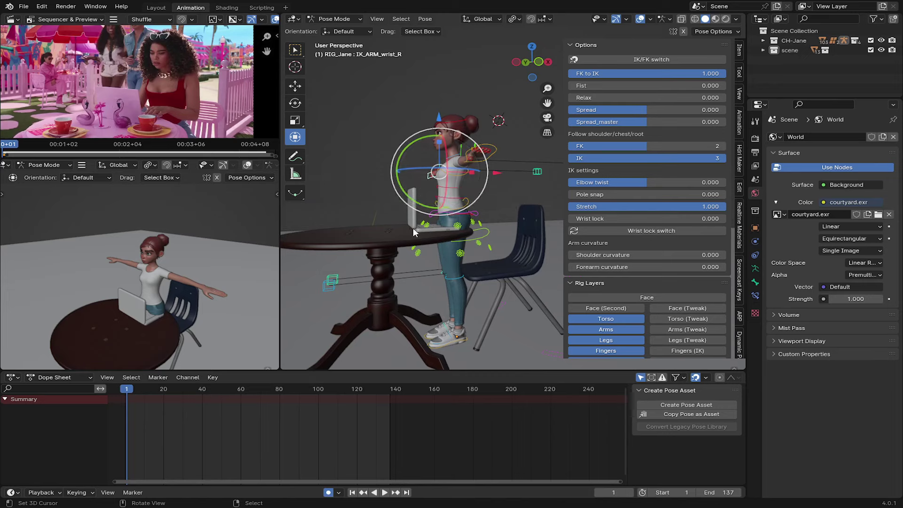
scroll(412, 228, "up", 2)
scroll(417, 199, "up", 2)
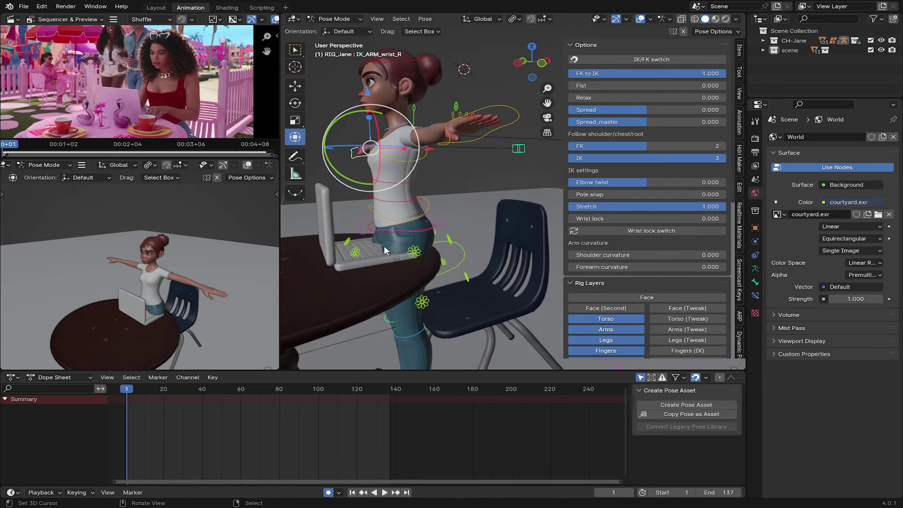
left_click(448, 224)
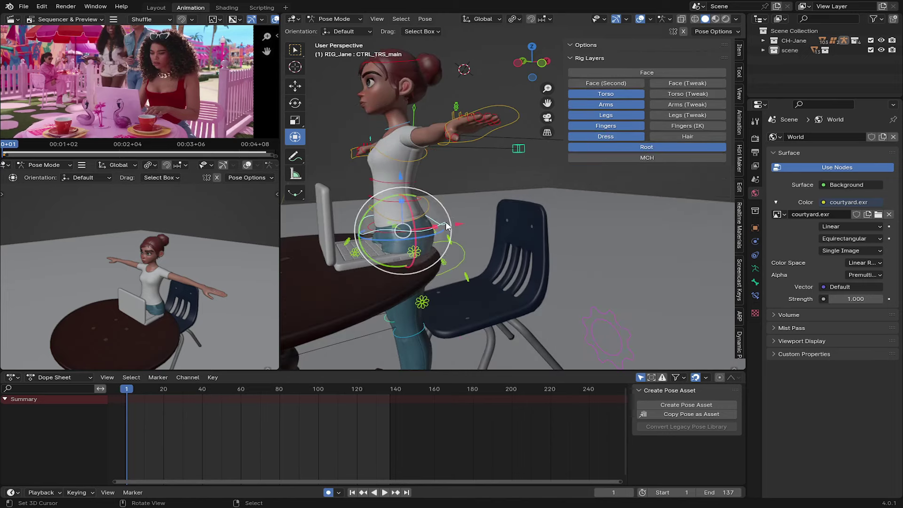
middle_click_drag(447, 224, 512, 219)
scroll(448, 236, "down", 3)
middle_click_drag(447, 236, 432, 240)
left_click_drag(433, 240, 428, 240)
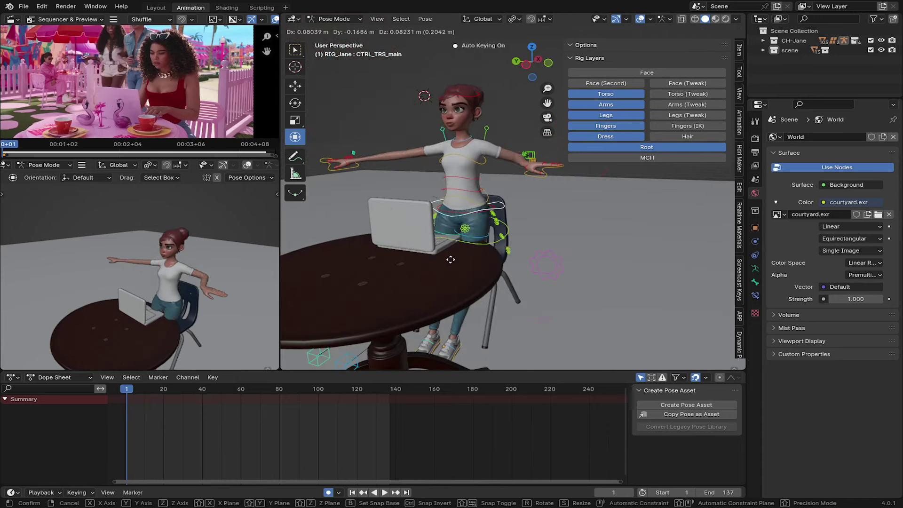
right_click(428, 240)
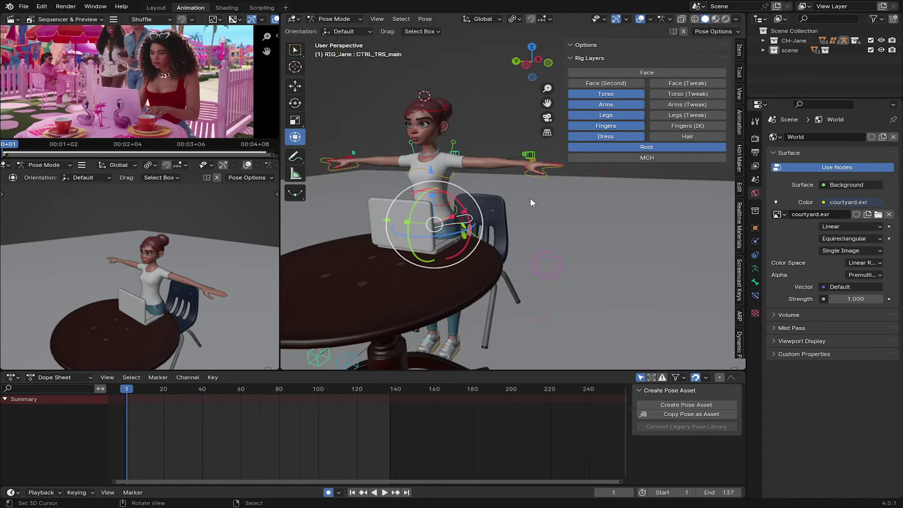
mouse_move(530, 202)
middle_mouse_down()
mouse_move(475, 167)
mouse_move(546, 237)
mouse_move(475, 202)
mouse_move(377, 191)
mouse_move(436, 163)
middle_mouse_up()
left_click(572, 217)
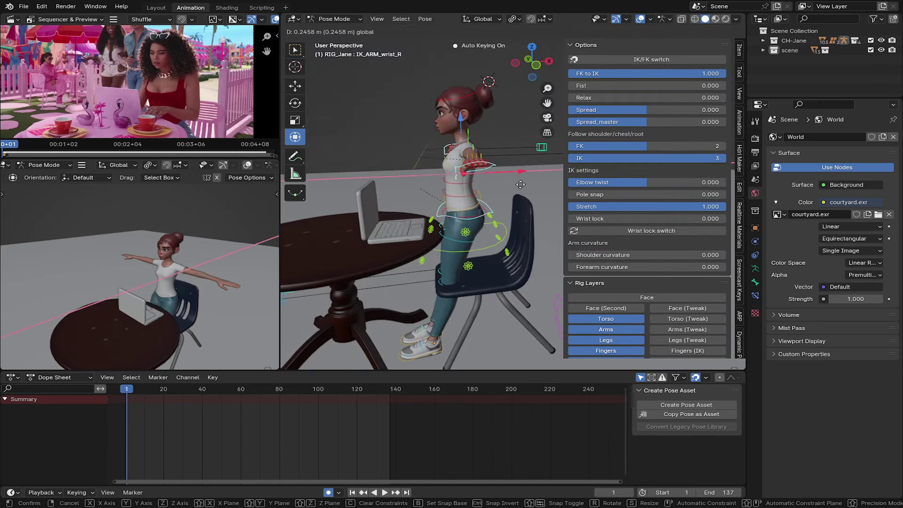
Step: Lower the girl's main rig control vertically so she sits on the chair seat
left_click(419, 207)
key("g")
key("z")
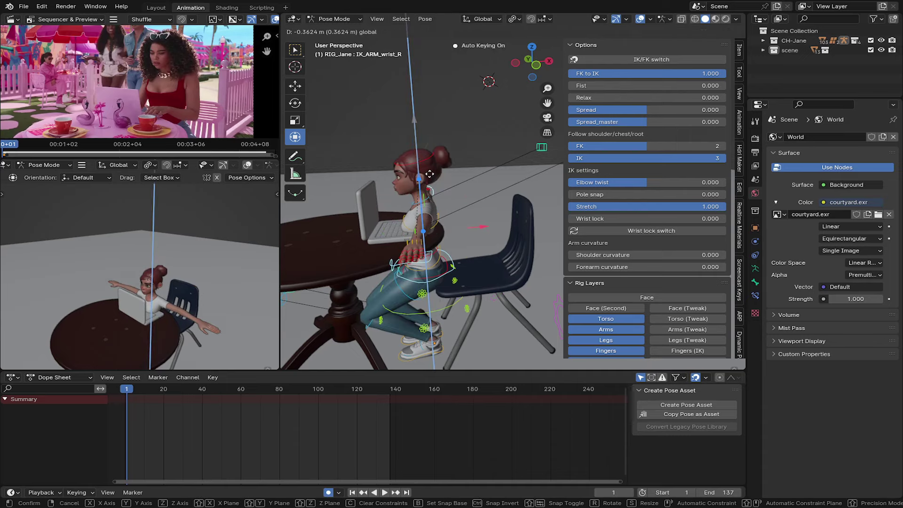
key("Escape")
scroll(404, 202, "down", 3)
left_click(469, 177)
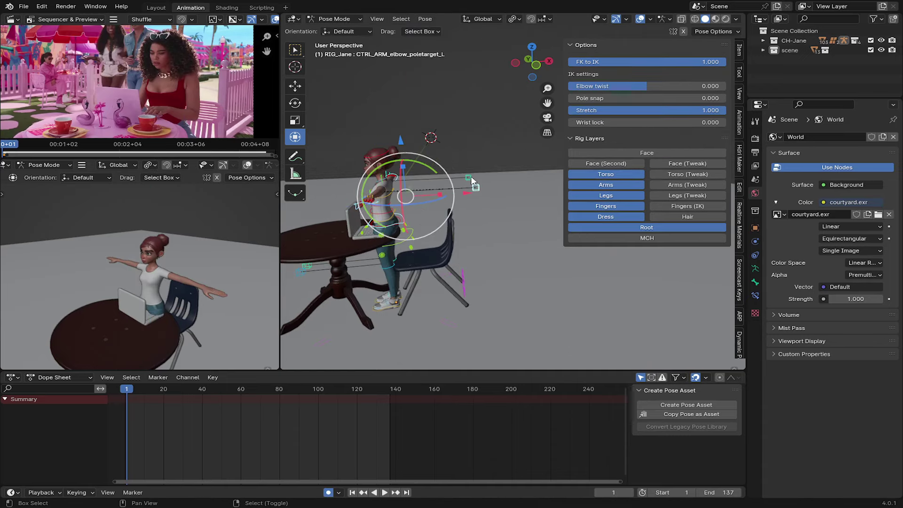
key("g")
Step: Try repositioning the right elbow pole target, then cancel the move
left_click(425, 188)
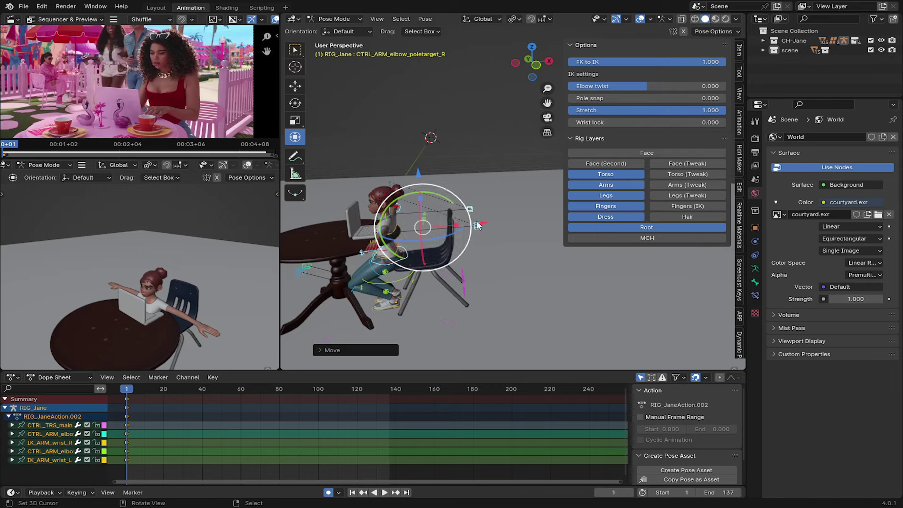
key("g")
left_click(515, 231)
scroll(384, 242, "up", 3)
scroll(394, 230, "up", 2)
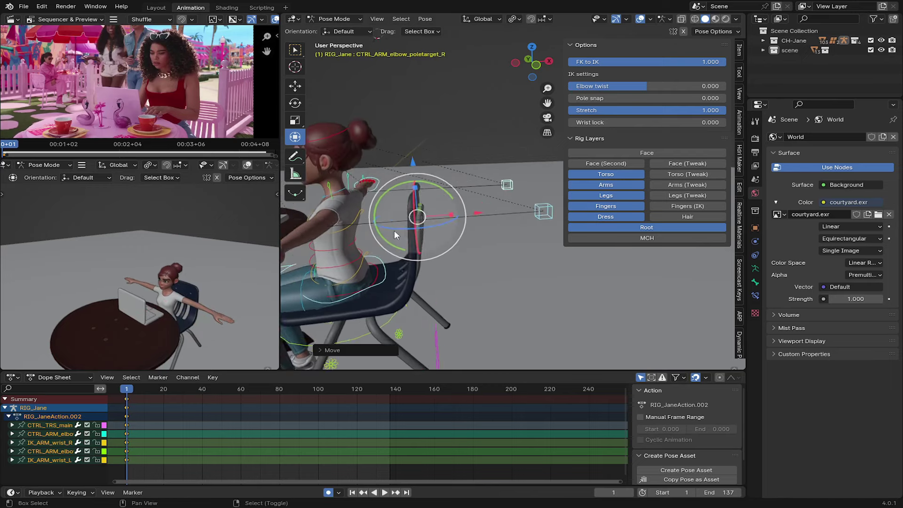
scroll(411, 156, "up", 2)
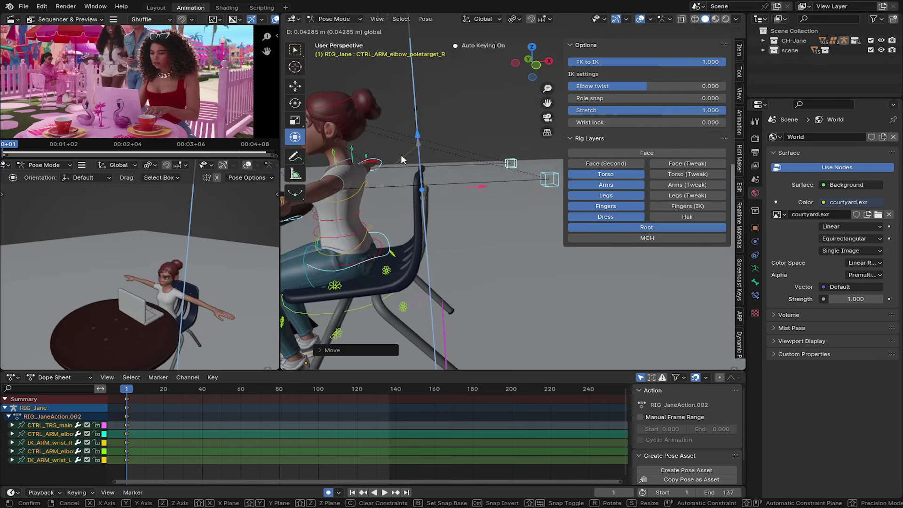
right_click(401, 154)
Step: Orbit both views around the seated girl and collapse the Dope Sheet channel list
mouse_move(141, 282)
middle_mouse_down()
mouse_move(145, 265)
mouse_move(165, 264)
middle_mouse_up()
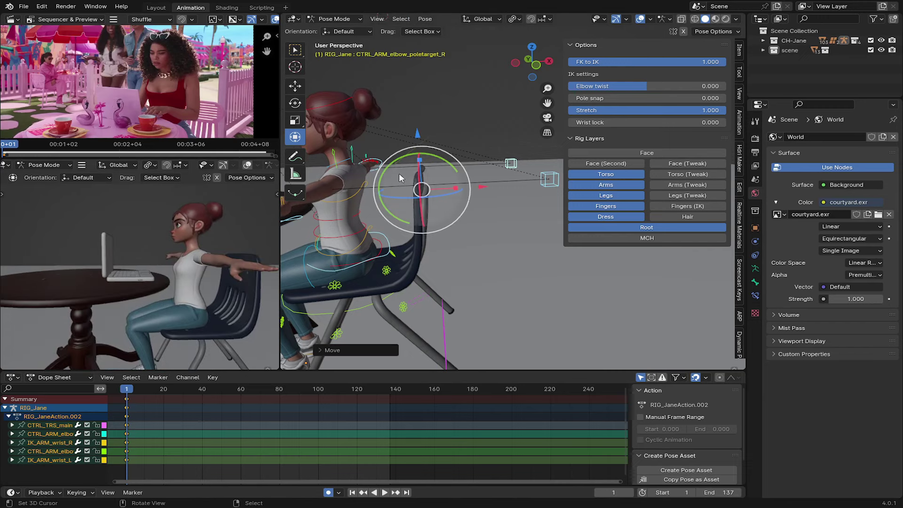
mouse_move(398, 173)
middle_mouse_down()
mouse_move(413, 136)
mouse_move(423, 188)
middle_mouse_up()
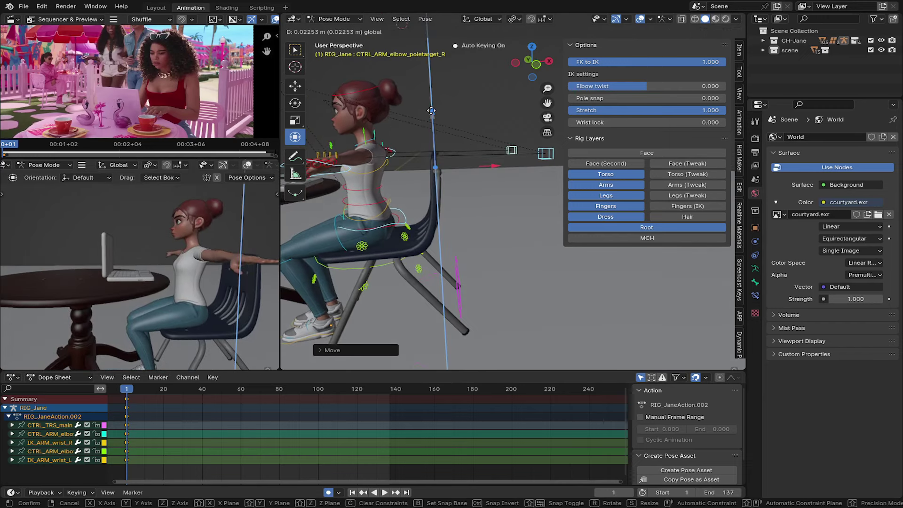
scroll(447, 238, "down", 3)
mouse_move(447, 237)
middle_mouse_down()
mouse_move(467, 254)
mouse_move(515, 240)
mouse_move(533, 274)
mouse_move(408, 220)
middle_mouse_up()
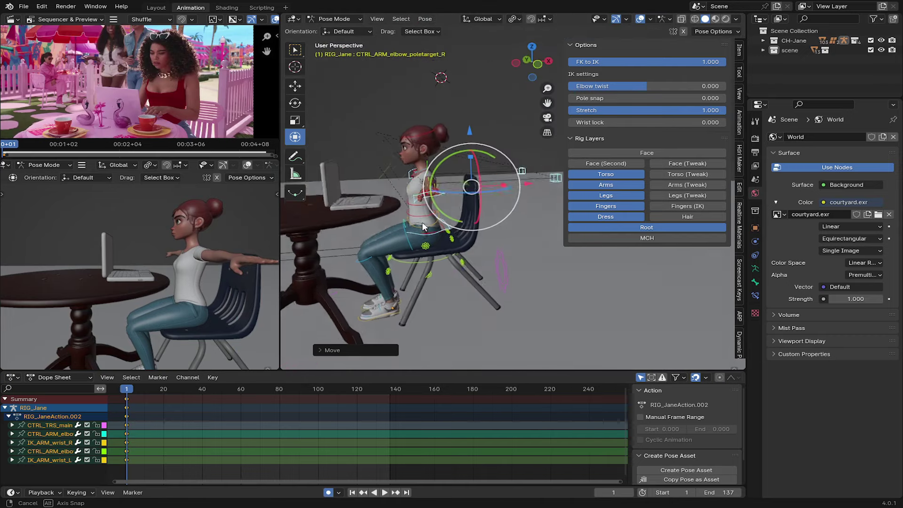
mouse_move(490, 335)
middle_mouse_down()
mouse_move(423, 249)
mouse_move(436, 253)
middle_mouse_up()
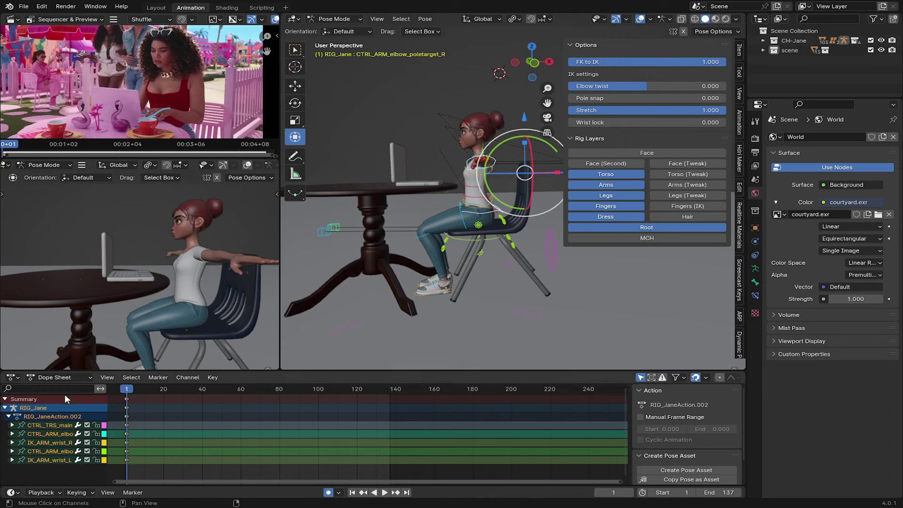
left_click(5, 399)
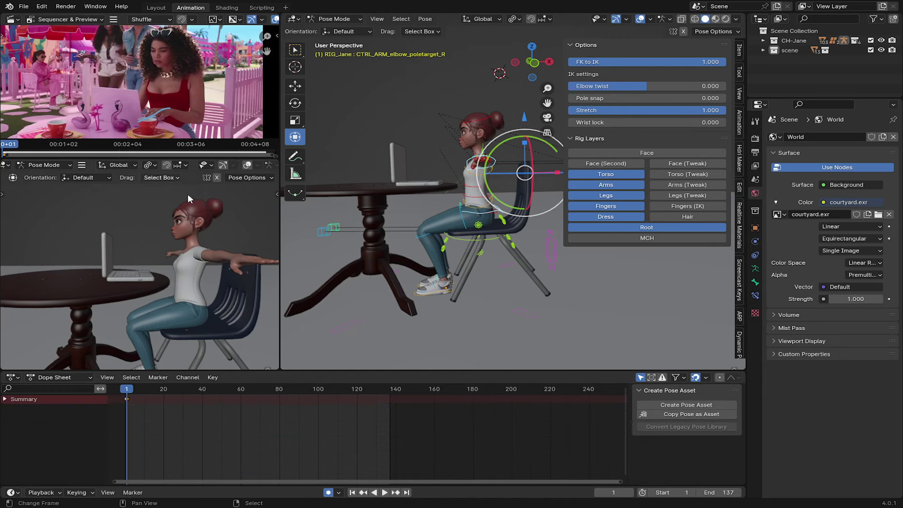
Step: Snap the left wrist IK control to the 3D cursor and move it onto the keyboard
scroll(449, 222, "up", 3)
mouse_move(448, 223)
middle_mouse_down()
mouse_move(511, 202)
mouse_move(422, 207)
middle_mouse_up()
left_click(511, 203)
scroll(510, 202, "up", 2)
scroll(511, 202, "up", 2)
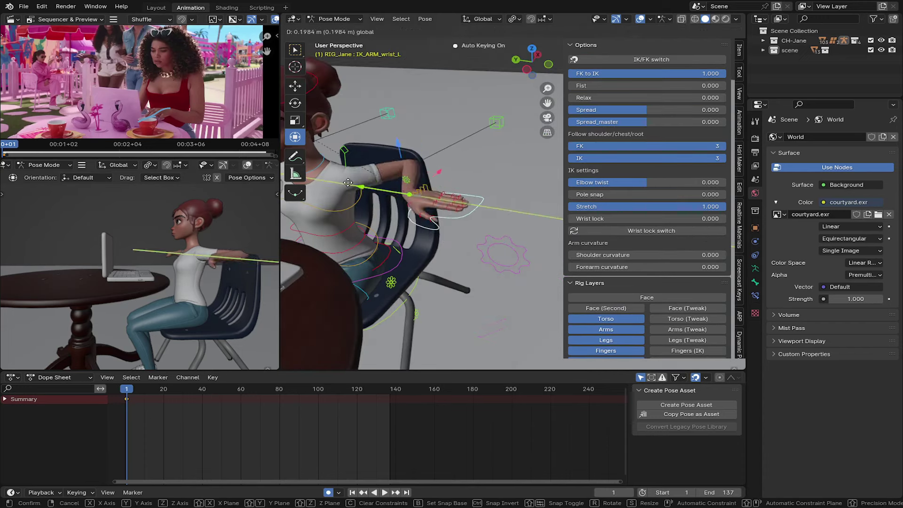
left_click_drag(422, 201, 395, 207)
mouse_move(395, 207)
middle_mouse_down()
mouse_move(365, 163)
mouse_move(421, 179)
middle_mouse_up()
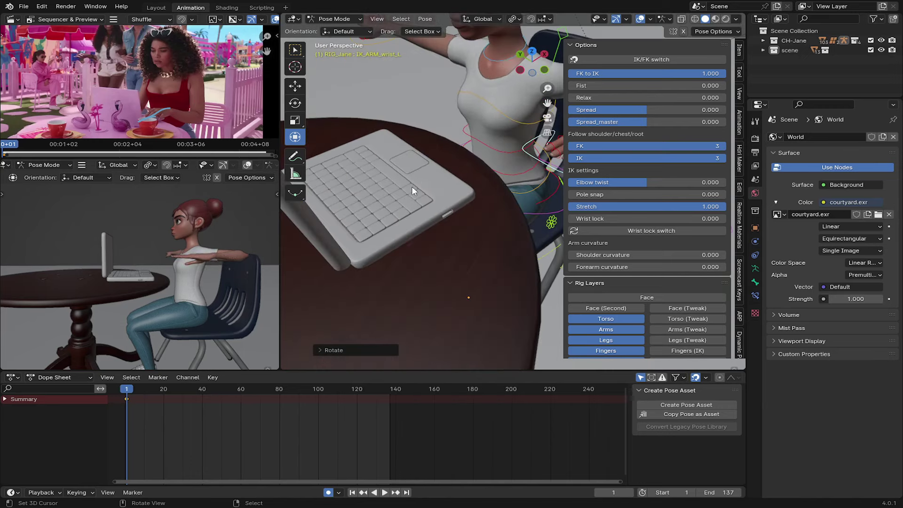
key("shift+s")
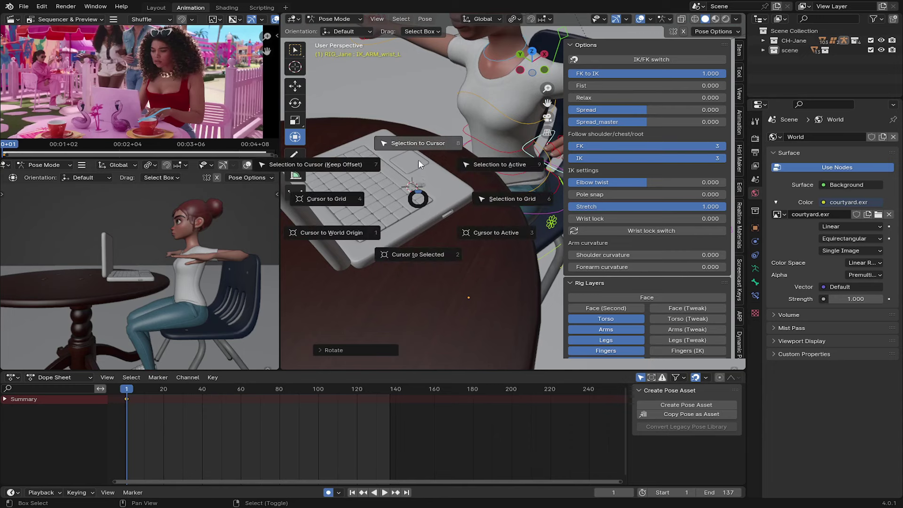
left_click(419, 160)
mouse_move(437, 178)
middle_mouse_down()
mouse_move(471, 170)
mouse_move(446, 215)
middle_mouse_up()
key("g")
left_click(515, 151)
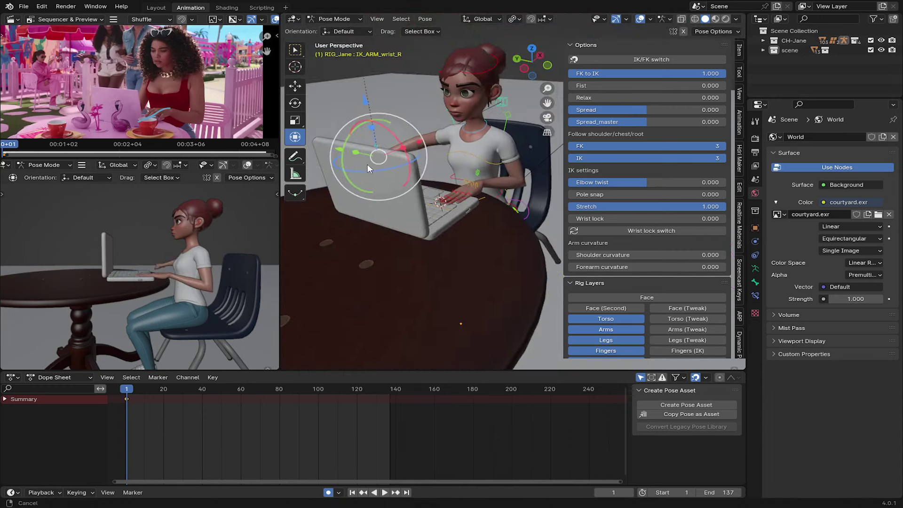
Step: Move the right wrist onto the laptop and rotate it about Z onto the keys
left_click(376, 177)
left_click_drag(407, 199, 416, 209)
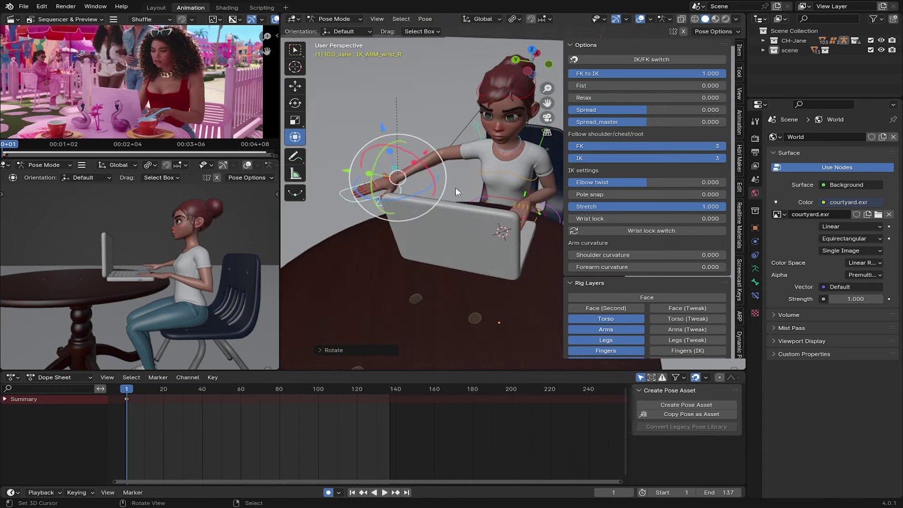
middle_click_drag(416, 209, 427, 220)
left_click_drag(336, 213, 422, 213)
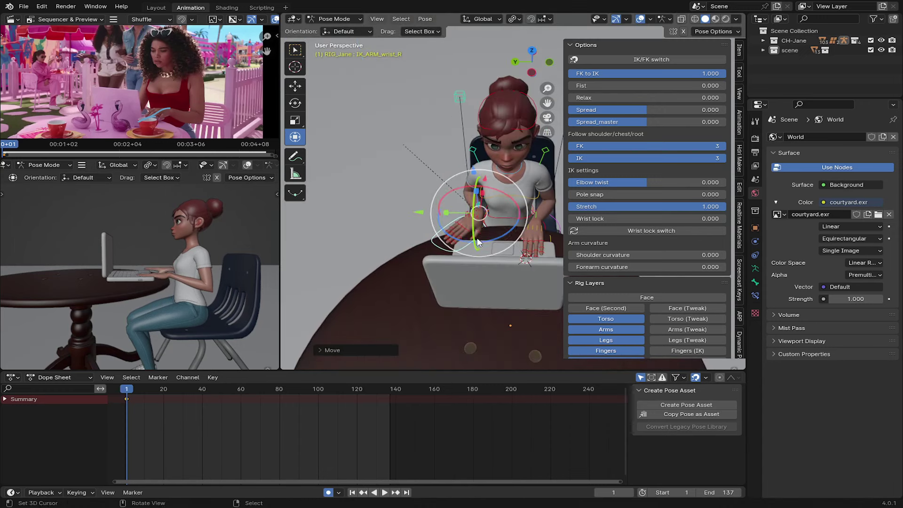
key("r")
key("Escape")
key("r")
key("z")
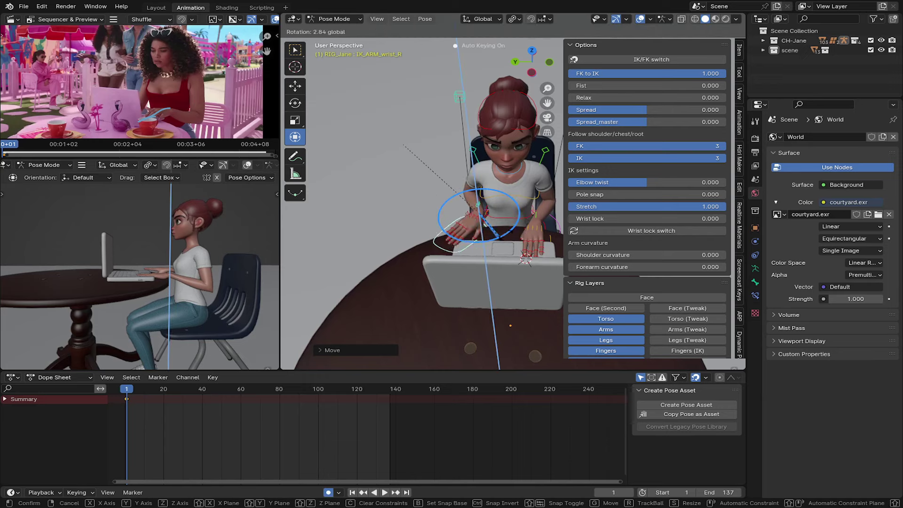
key("Return")
middle_click_drag(423, 188, 493, 210)
scroll(493, 210, "up", 5)
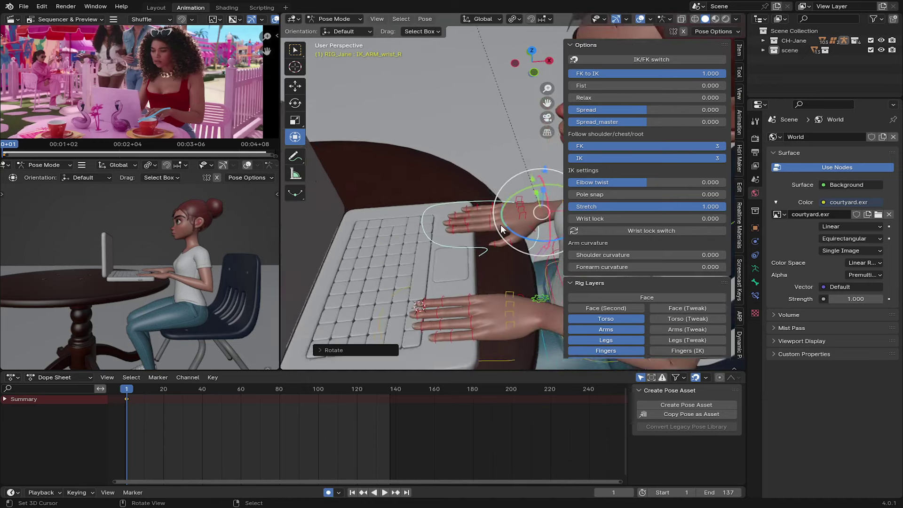
key("Return")
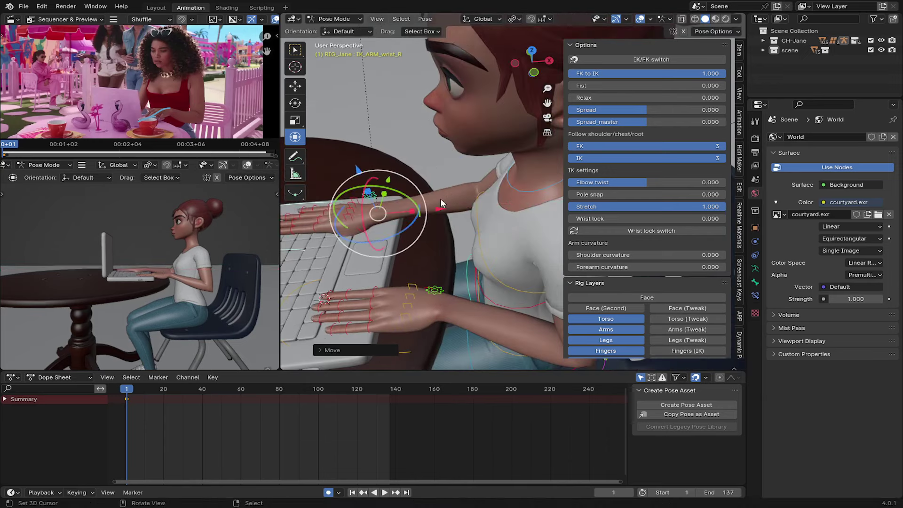
middle_click_drag(430, 202, 444, 238)
scroll(445, 238, "down", 4)
Step: Move the main body control to shift the girl back on the chair
left_click(585, 44)
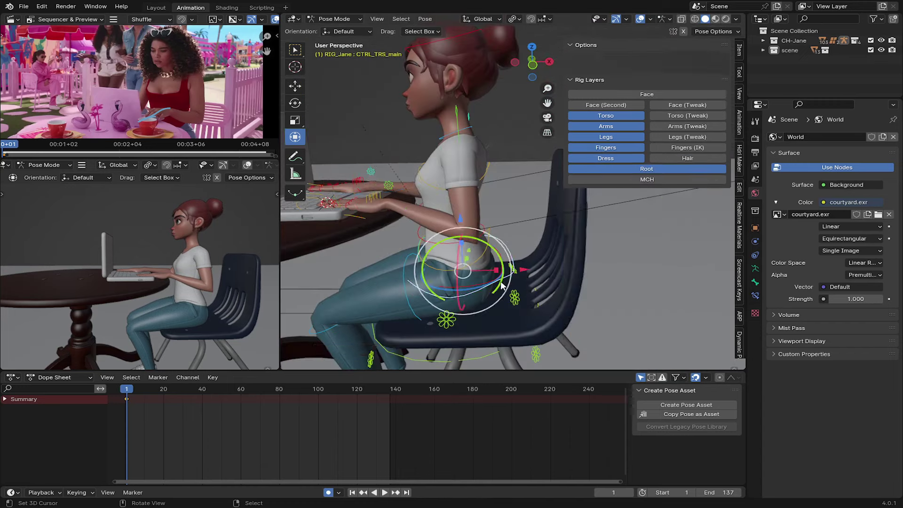
scroll(470, 235, "down", 3)
key("g")
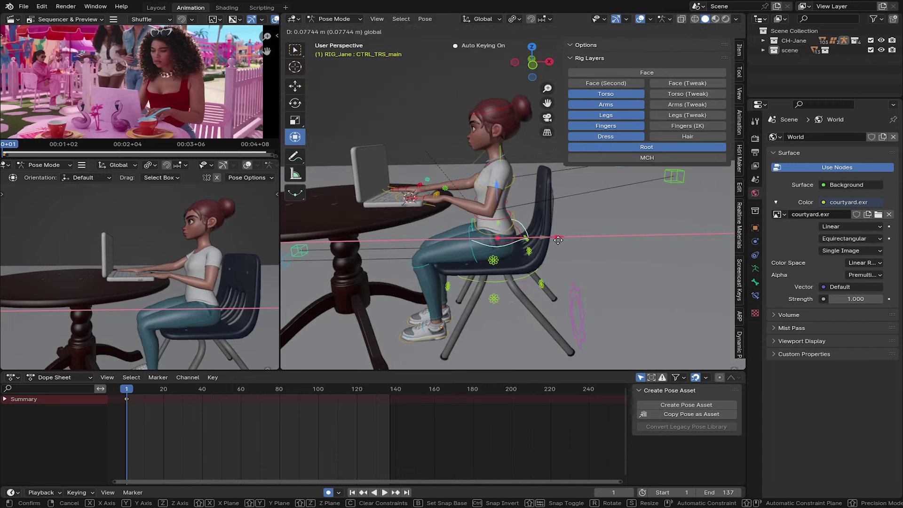
left_click(560, 239)
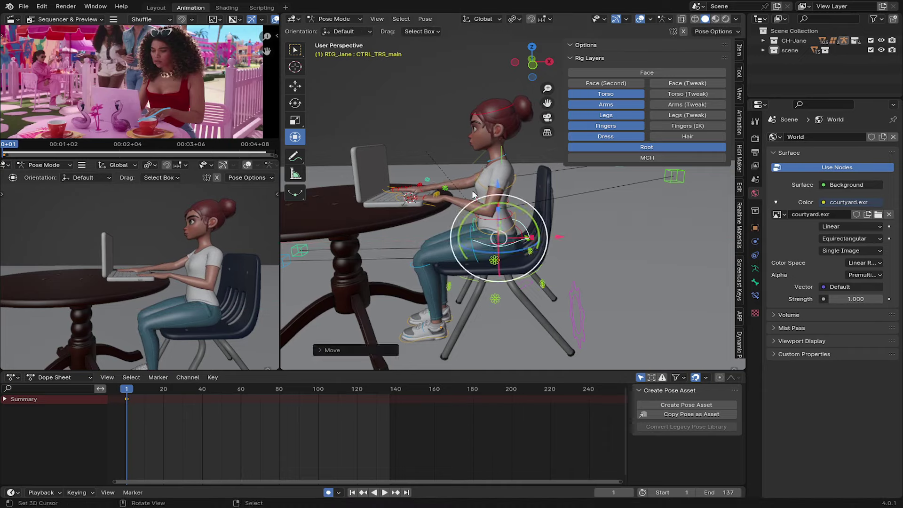
middle_click_drag(472, 190, 582, 207)
scroll(581, 206, "up", 3)
scroll(541, 183, "up", 3)
mouse_move(507, 165)
middle_mouse_down()
mouse_move(516, 177)
mouse_move(474, 182)
mouse_move(515, 264)
middle_mouse_up()
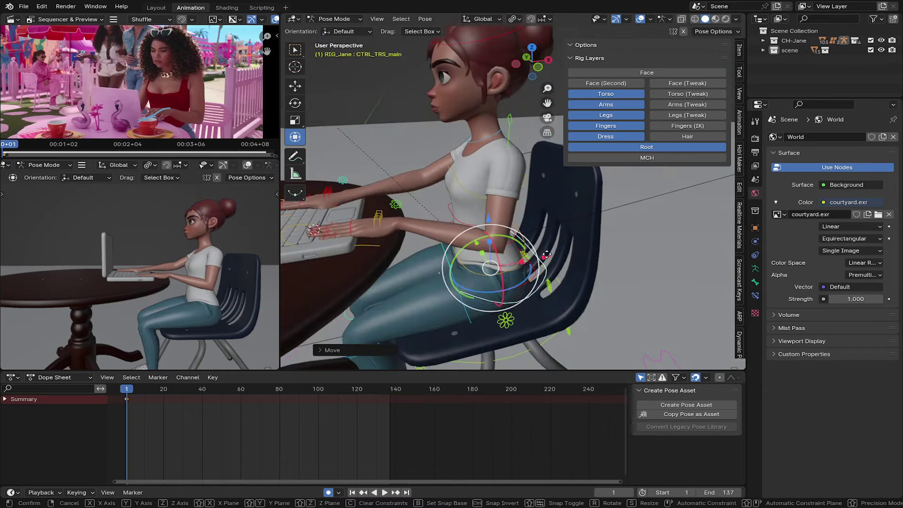
left_click(420, 233)
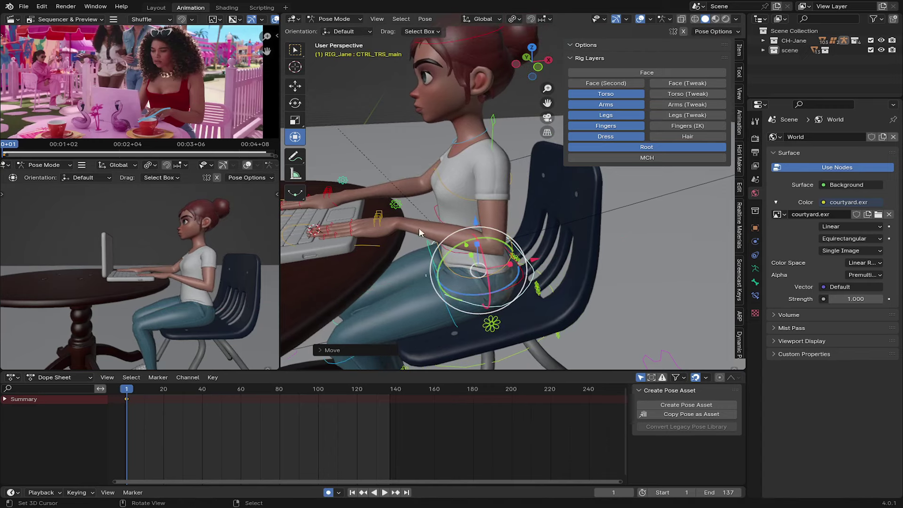
Step: Move the right wrist control to a new spot on the keyboard
middle_click_drag(331, 209, 376, 237)
left_click(359, 241)
key("g")
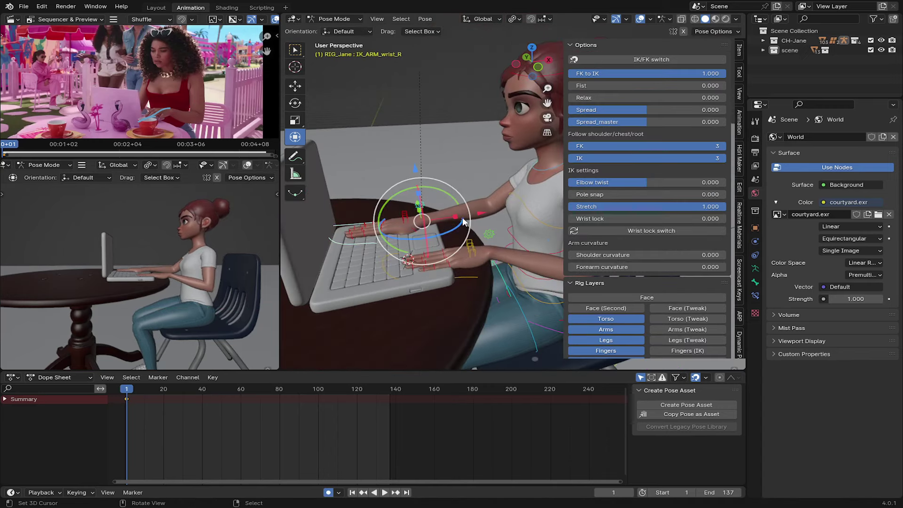
left_click(504, 220)
middle_click_drag(504, 220, 449, 185)
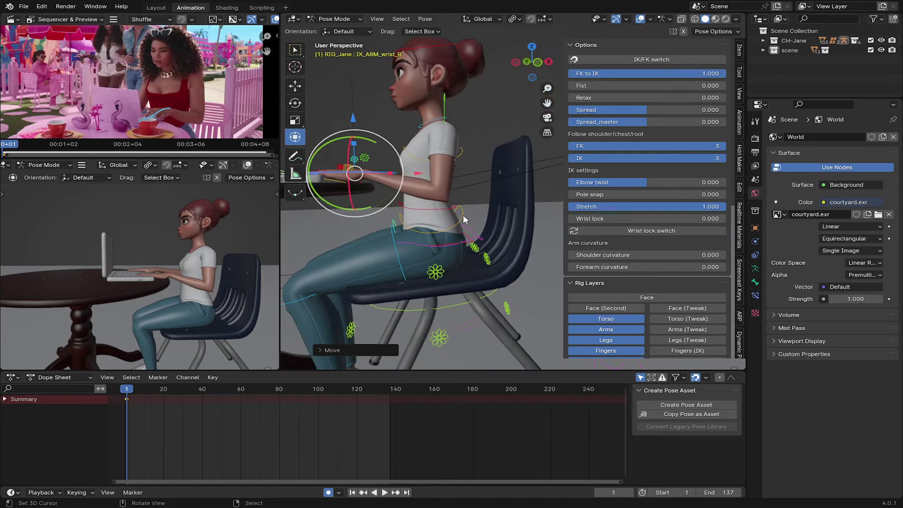
Step: Tilt the spine control so the torso leans slightly forward
left_click(464, 219)
middle_click_drag(463, 219, 450, 194)
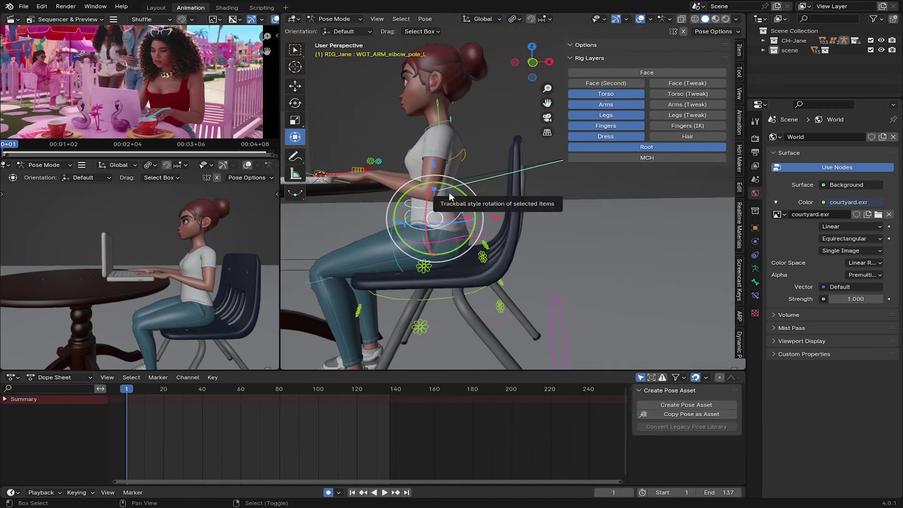
middle_click_drag(460, 160, 469, 195)
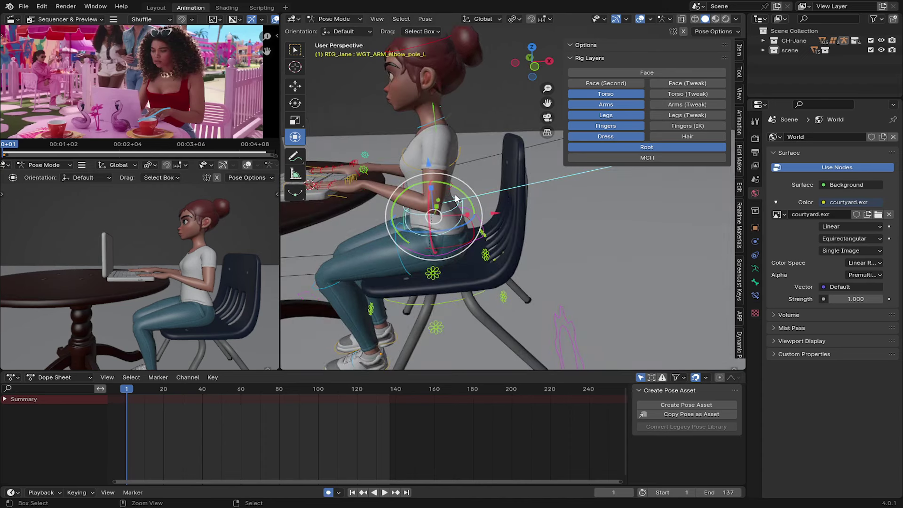
left_click(512, 19)
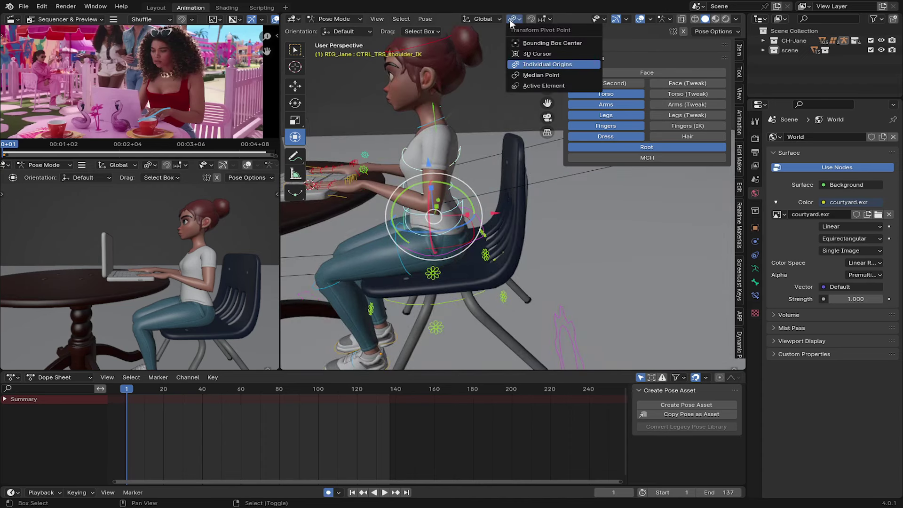
middle_click_drag(498, 117, 486, 142)
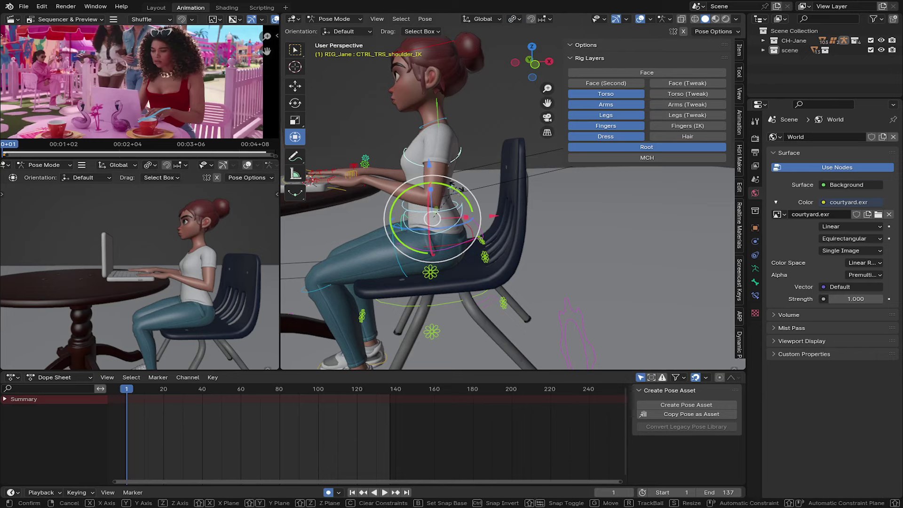
right_click(452, 189)
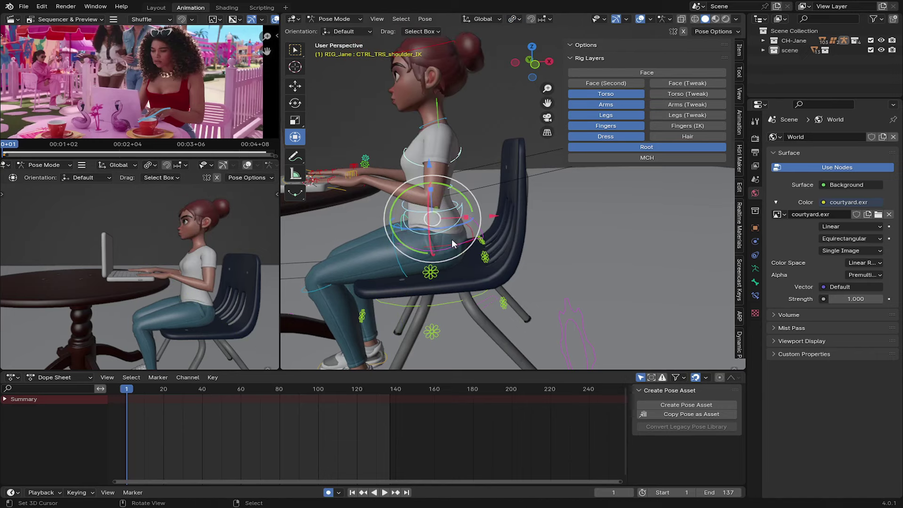
mouse_move(438, 234)
left_mouse_down()
mouse_move(472, 180)
mouse_move(450, 200)
left_mouse_up()
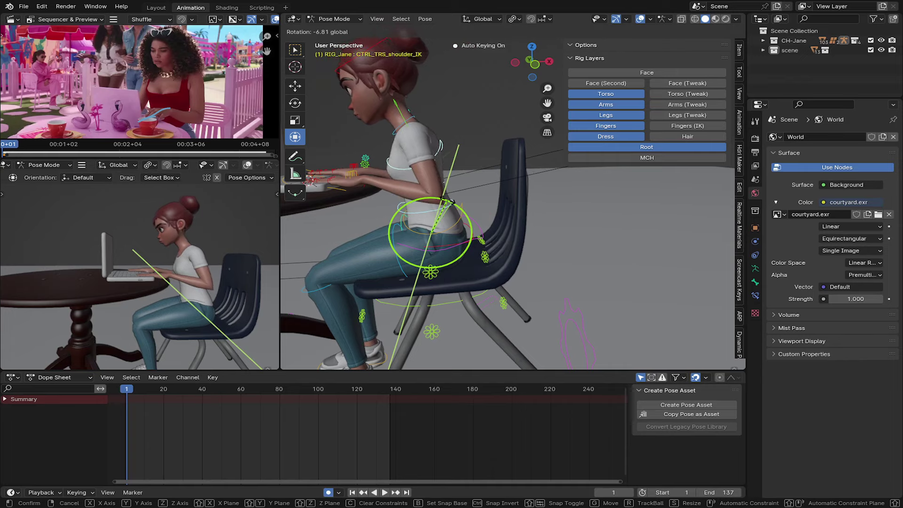
left_click(450, 202)
Step: Rotate the head control to tilt the head toward the laptop
left_click(441, 150)
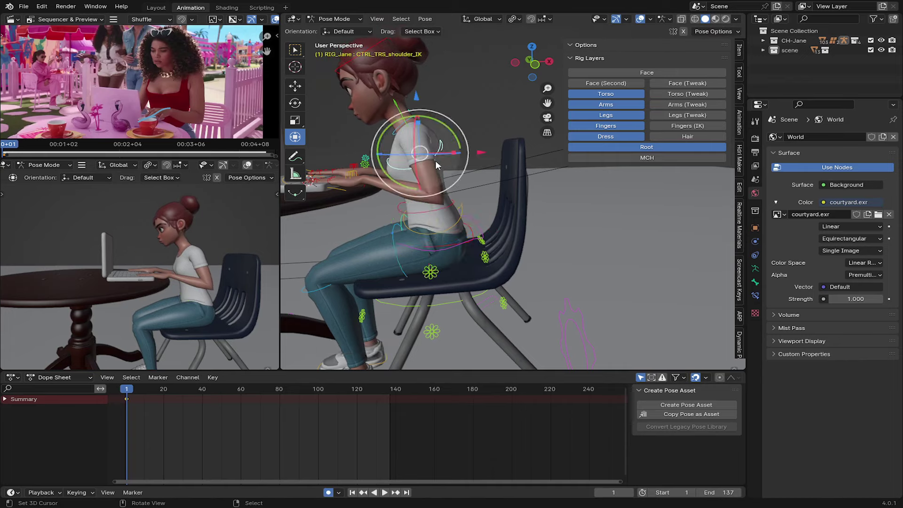
mouse_move(407, 94)
middle_mouse_down()
mouse_move(470, 122)
mouse_move(501, 188)
middle_mouse_up()
left_click(482, 131)
key("r")
left_click(485, 128)
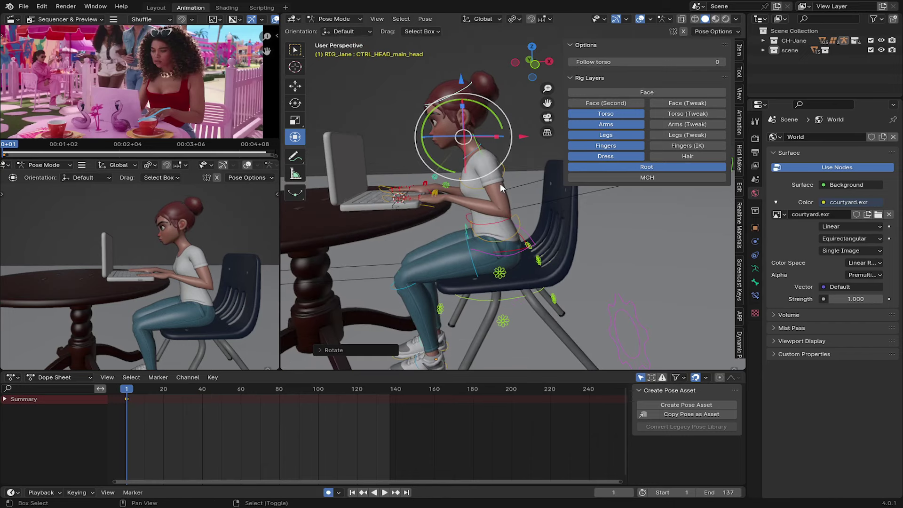
Step: Shift the main hip control along the X axis closer to the table
left_click(534, 246)
key("g")
key("x")
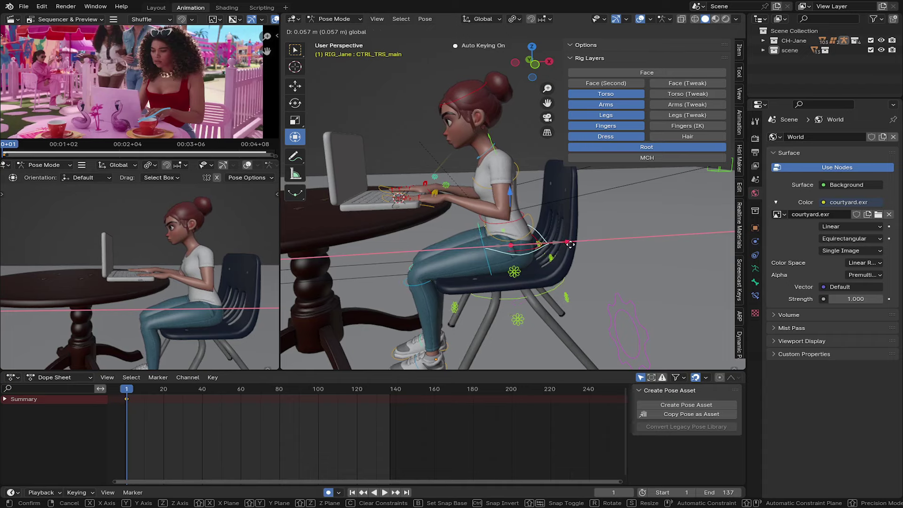
left_click(570, 244)
middle_click_drag(570, 244, 502, 200)
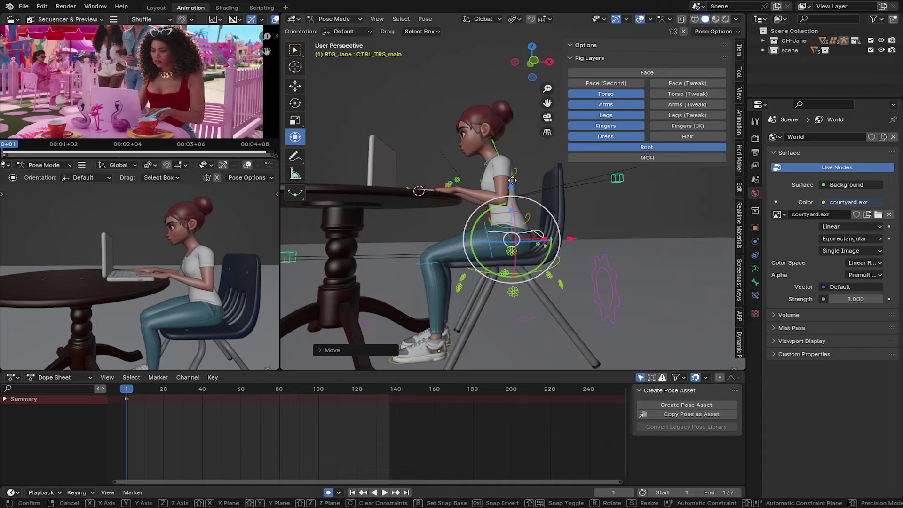
left_click(511, 196)
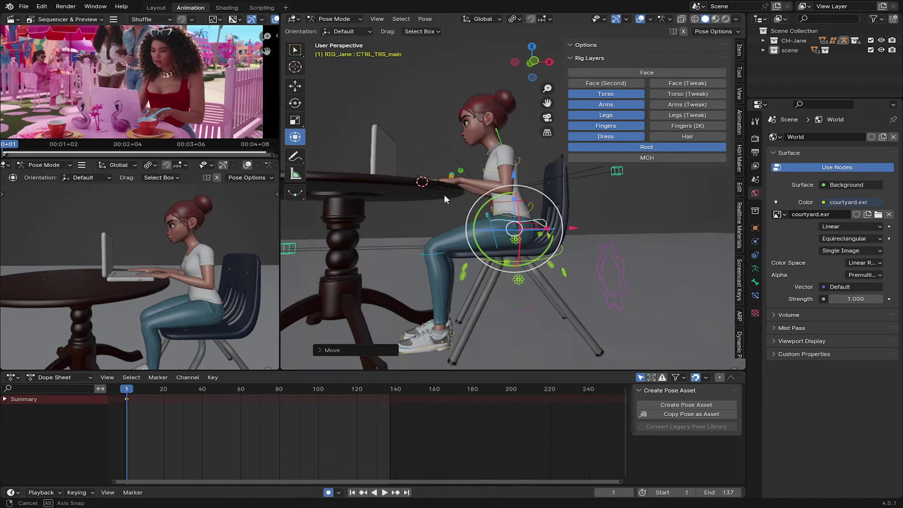
mouse_move(427, 223)
middle_mouse_down()
mouse_move(486, 216)
mouse_move(454, 237)
middle_mouse_up()
middle_click_drag(116, 236, 198, 244)
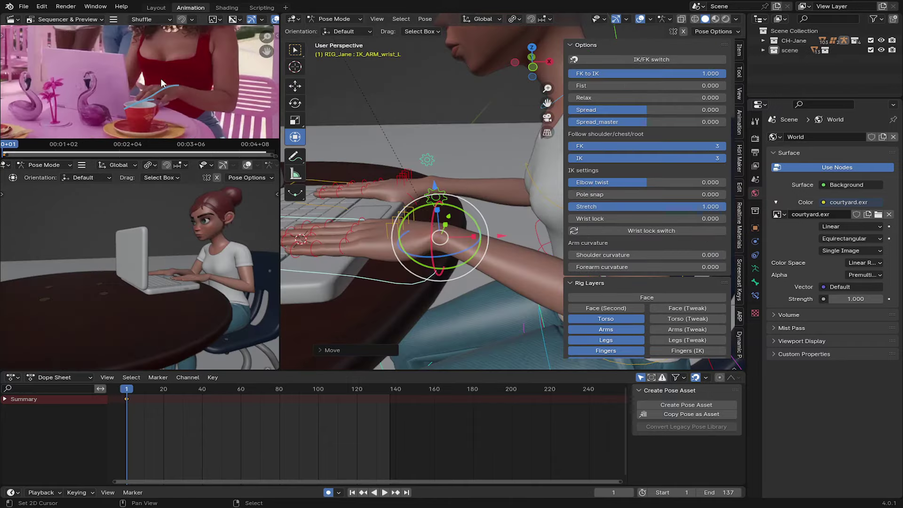
Step: Bend the left little finger down toward the keys
mouse_move(441, 187)
middle_mouse_down()
mouse_move(356, 229)
mouse_move(397, 226)
mouse_move(441, 266)
mouse_move(449, 236)
middle_mouse_up()
left_click(436, 194)
middle_click_drag(437, 194, 433, 216)
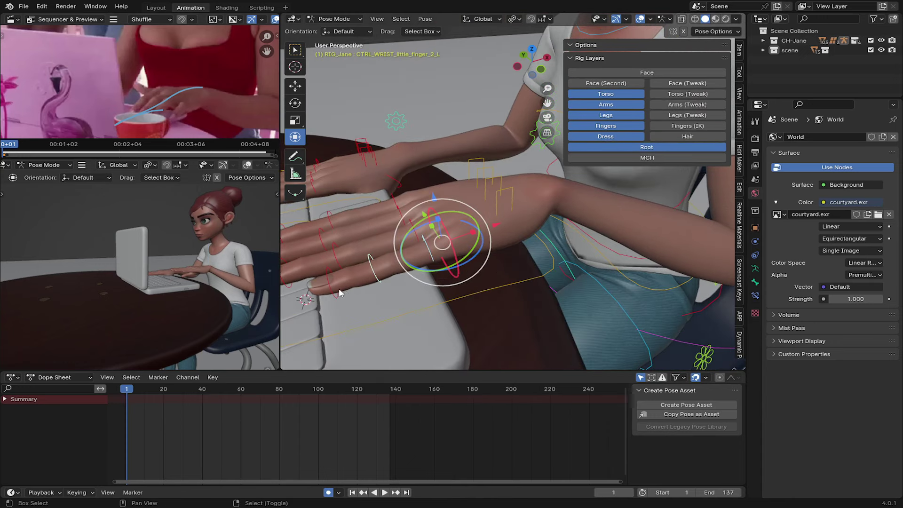
middle_click_drag(354, 272, 471, 22)
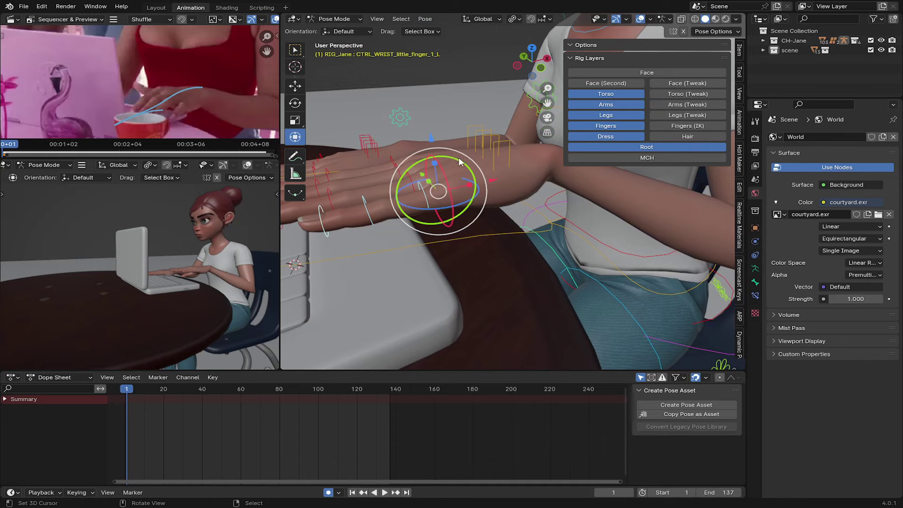
left_click_drag(459, 162, 410, 189)
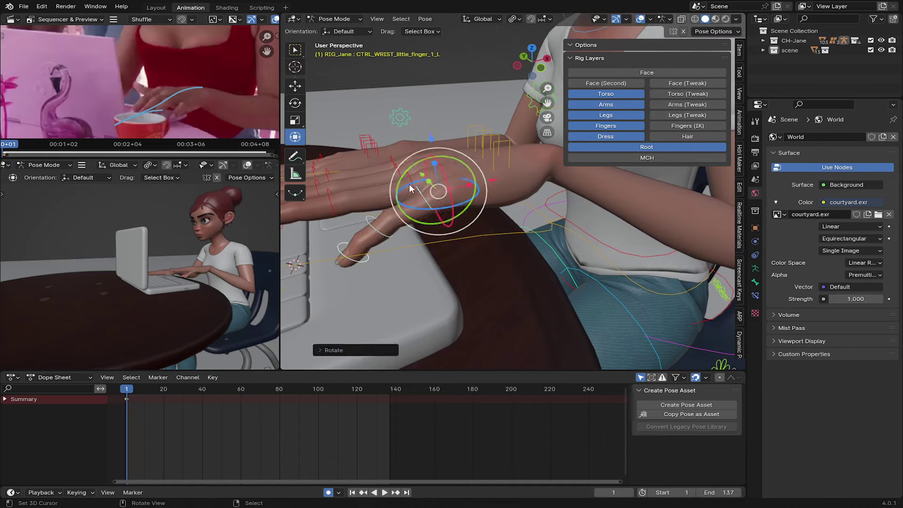
middle_click_drag(409, 188, 480, 298)
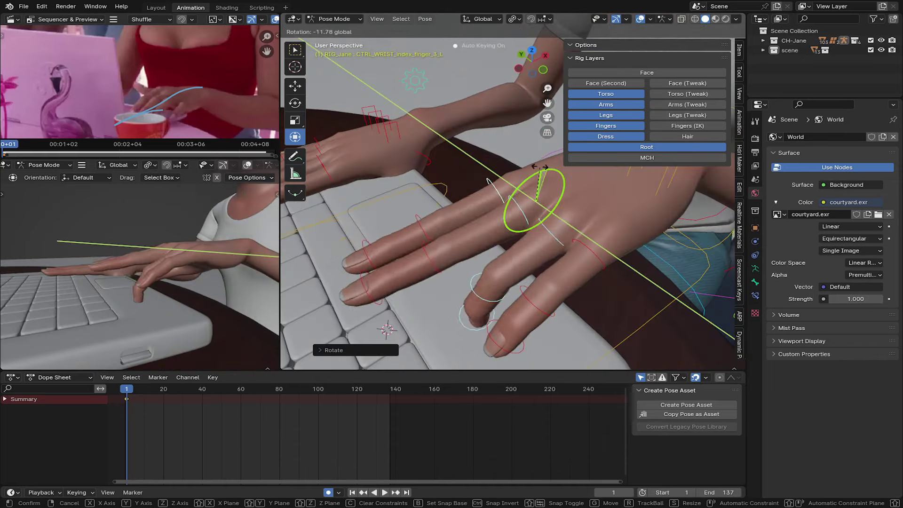
Step: Rotate the right wrist so the hand turns down flat onto the keyboard
left_click(445, 210)
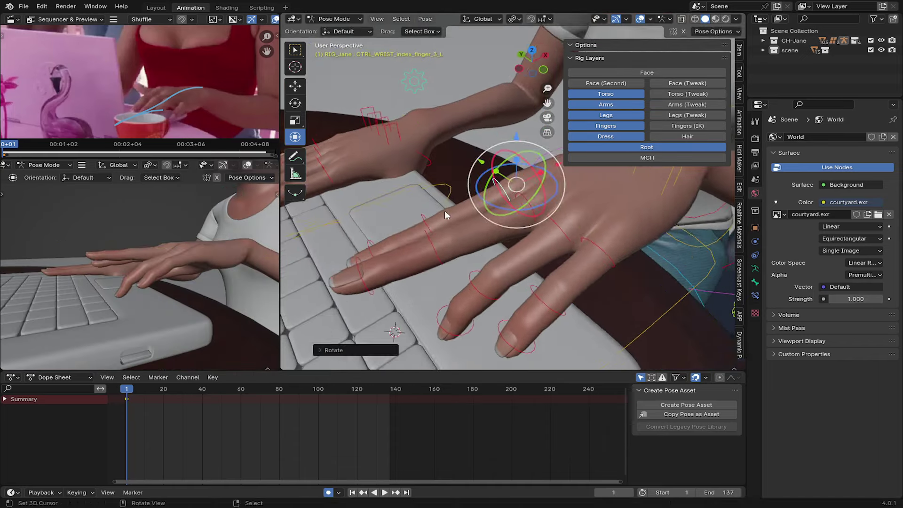
middle_click_drag(444, 210, 388, 143)
scroll(389, 143, "down", 3)
left_click(527, 172)
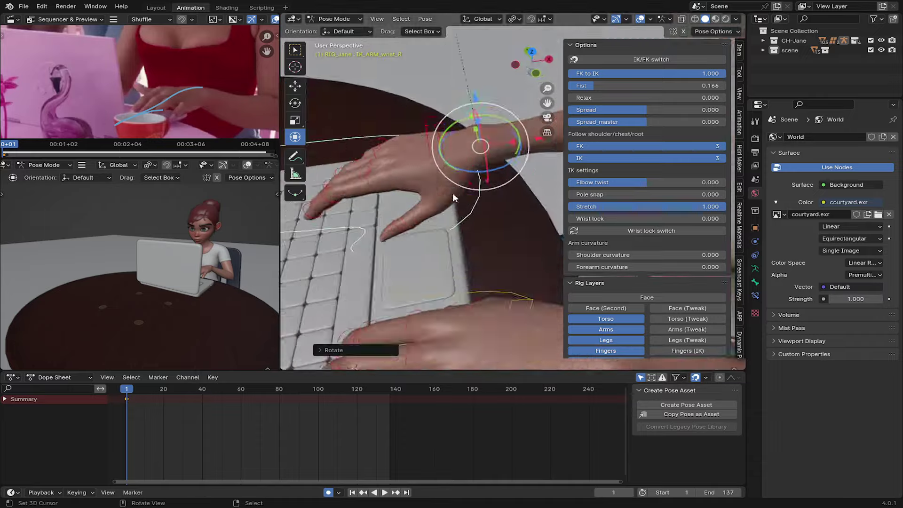
middle_click_drag(453, 192, 489, 127)
key("r")
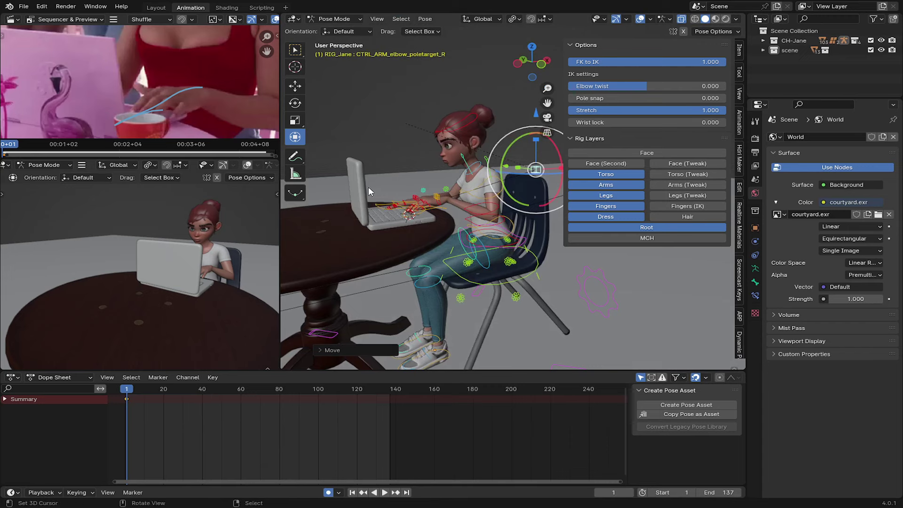
scroll(368, 188, "up", 2)
scroll(418, 211, "up", 2)
scroll(450, 233, "up", 2)
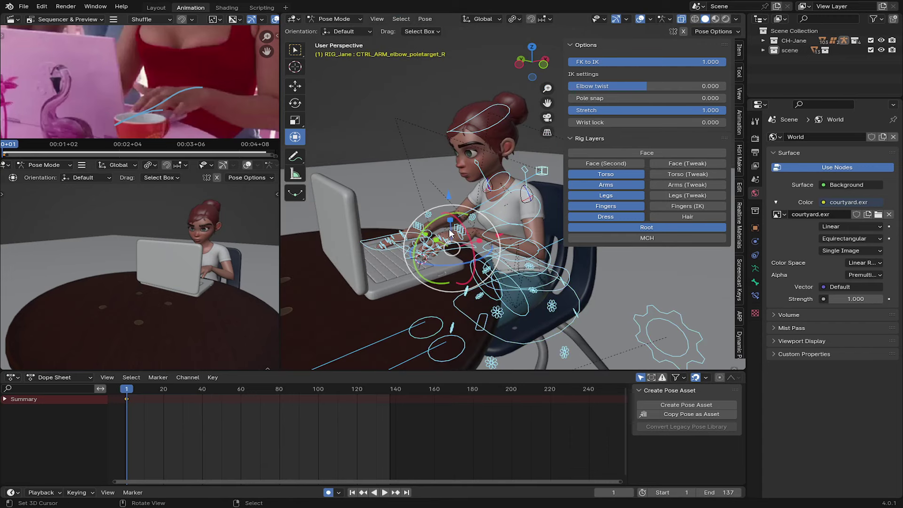
Step: Key the typing pose at frame 1 and play it against the reference clip
key("i")
middle_click_drag(420, 164, 402, 156, "shift")
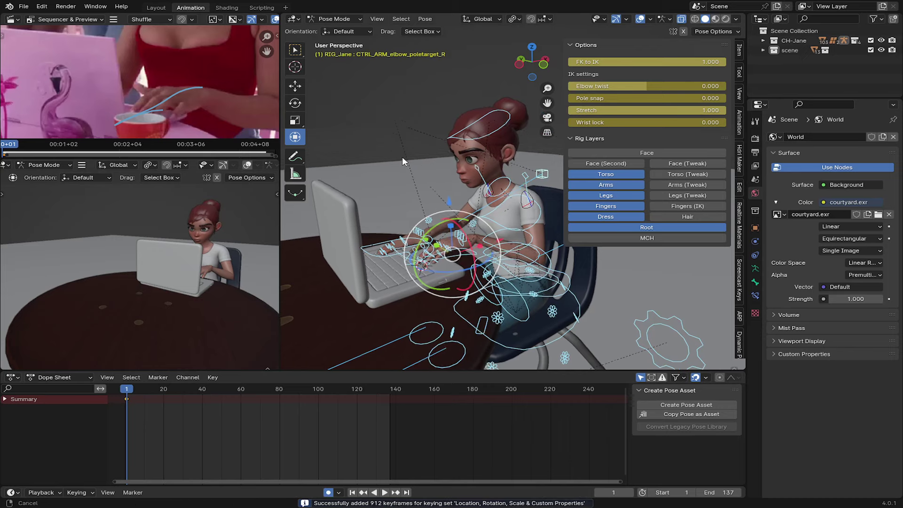
scroll(372, 282, "up", 2)
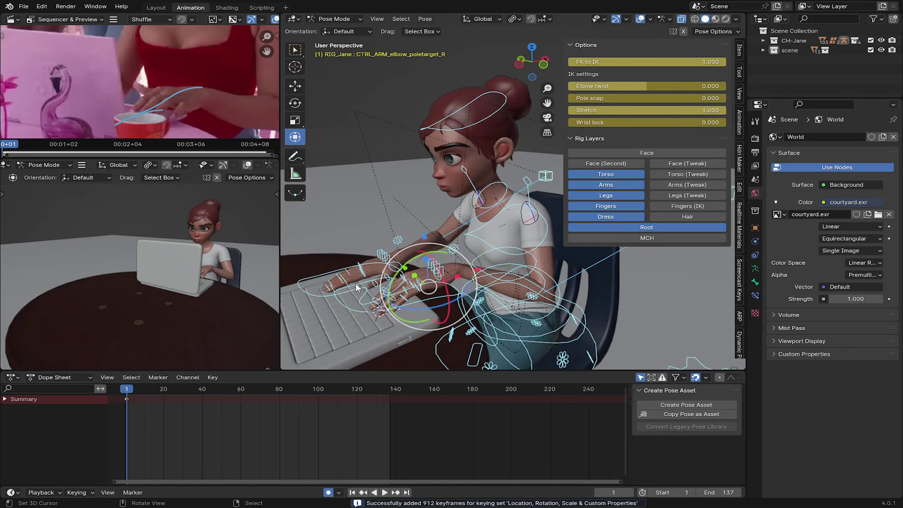
left_click(354, 283)
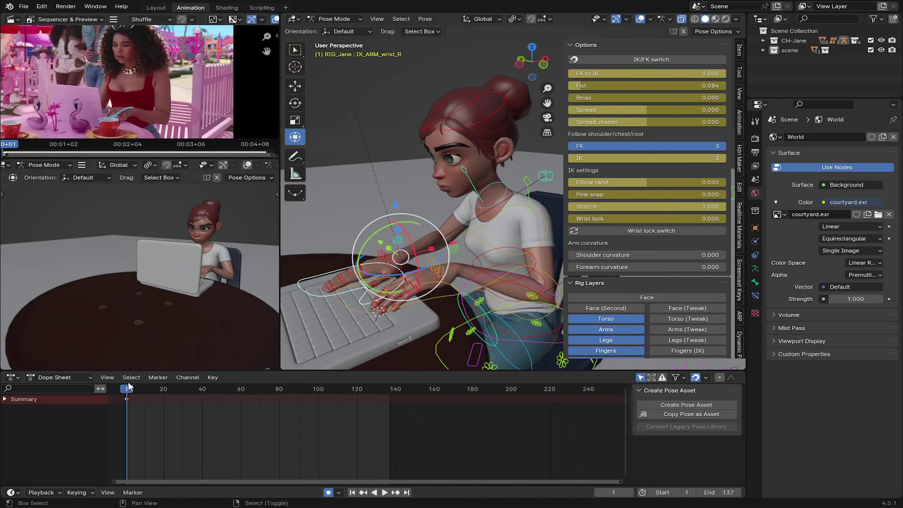
key("space")
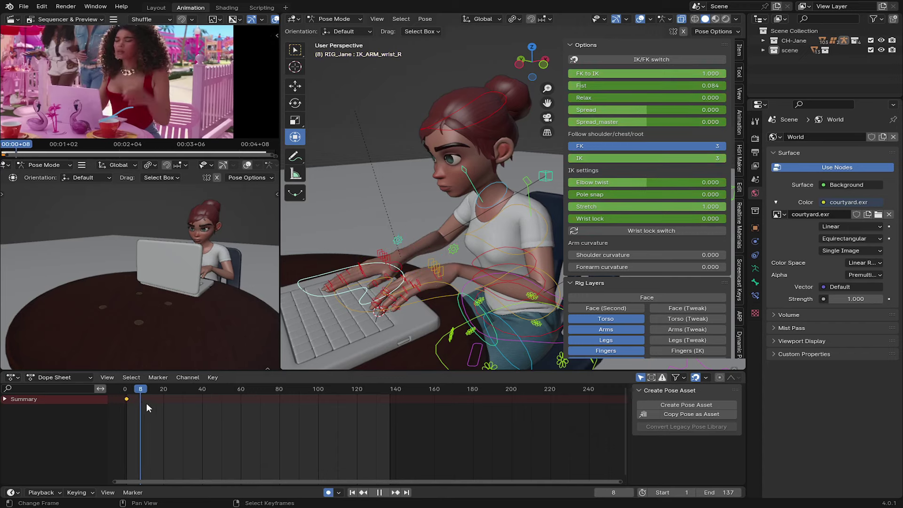
left_click_drag(150, 405, 165, 413)
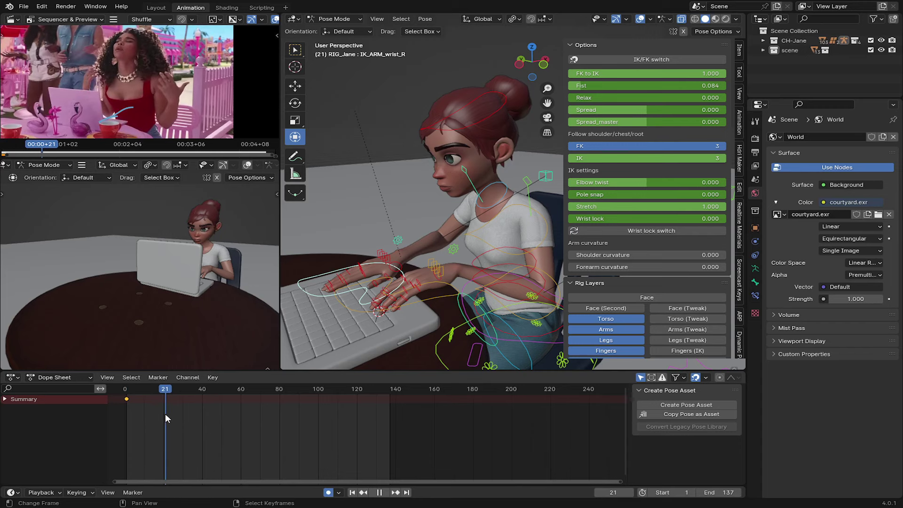
key("Escape")
scroll(157, 415, "up", 3)
middle_click_drag(208, 417, 308, 422)
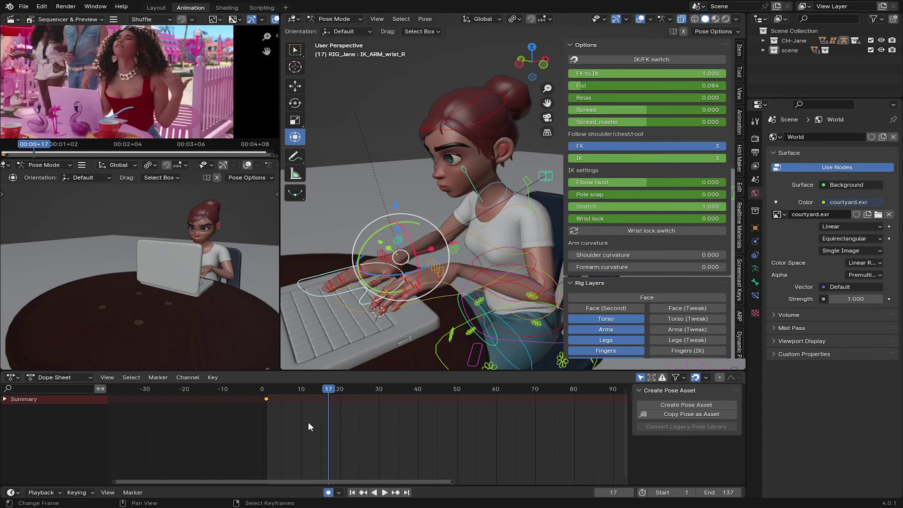
mouse_move(309, 421)
left_mouse_down()
mouse_move(268, 419)
mouse_move(329, 430)
mouse_move(301, 430)
mouse_move(317, 433)
left_mouse_up()
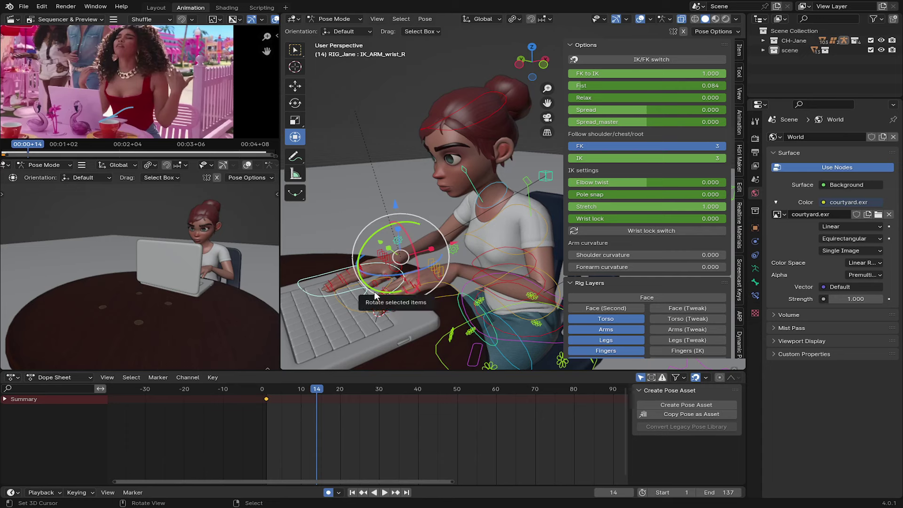
Step: Select all rig controls at frame 14 and play back the held pose
key("a")
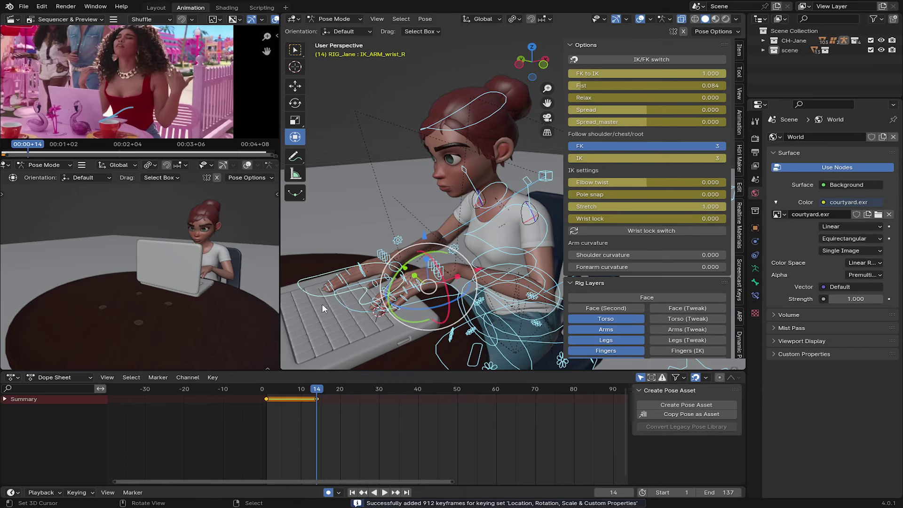
left_click(287, 404)
key("space")
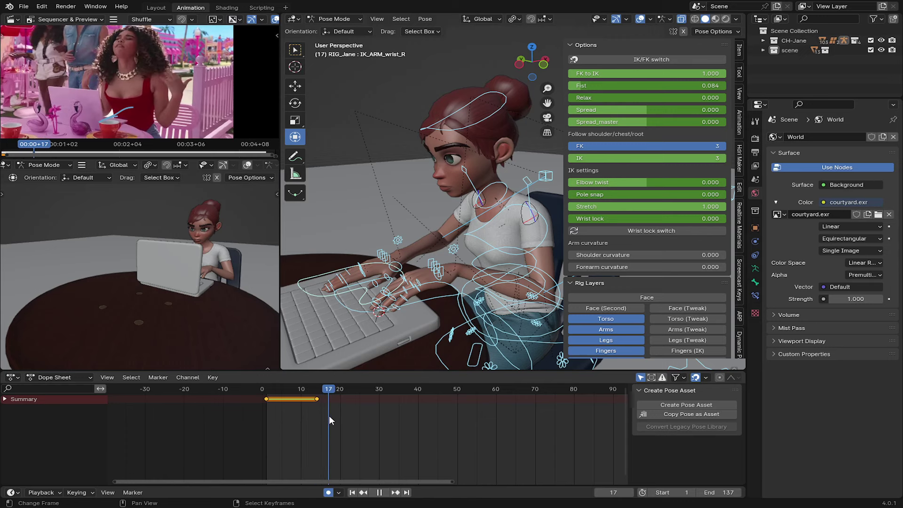
left_click_drag(329, 416, 319, 413)
key("space")
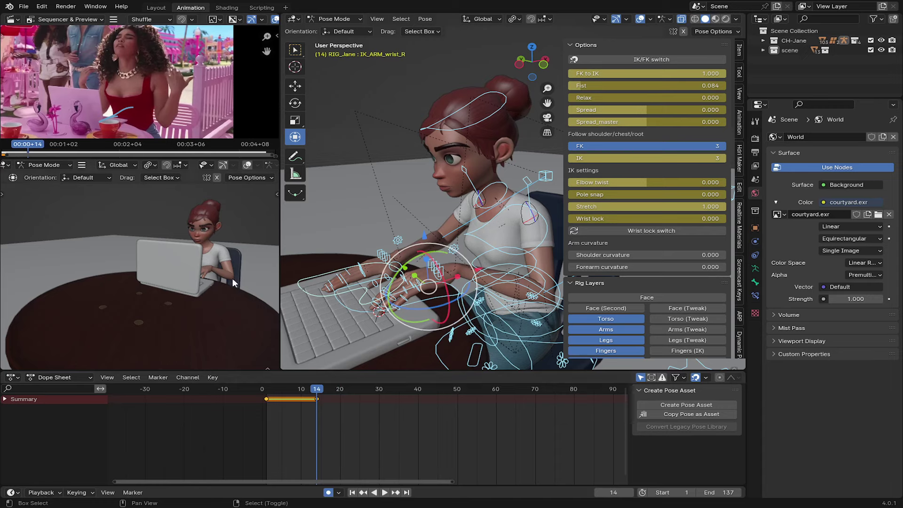
middle_click_drag(232, 278, 163, 284)
Step: Lift the left wrist control off the keyboard and give the hand a slight turn
middle_click_drag(447, 229, 376, 279)
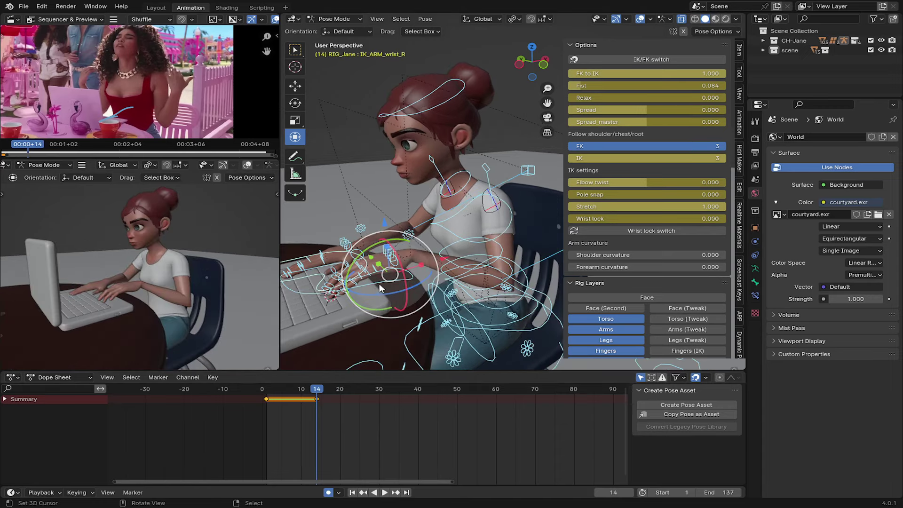
left_click(373, 235)
key("r")
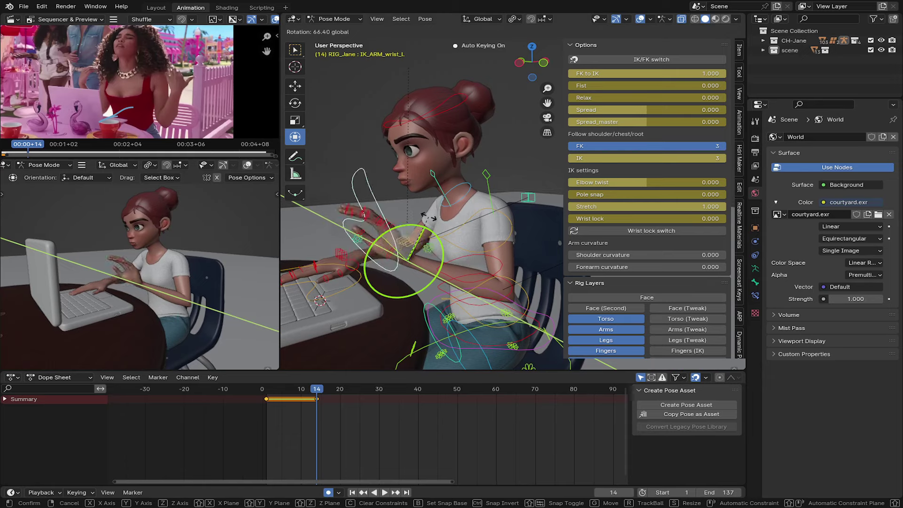
key("Escape")
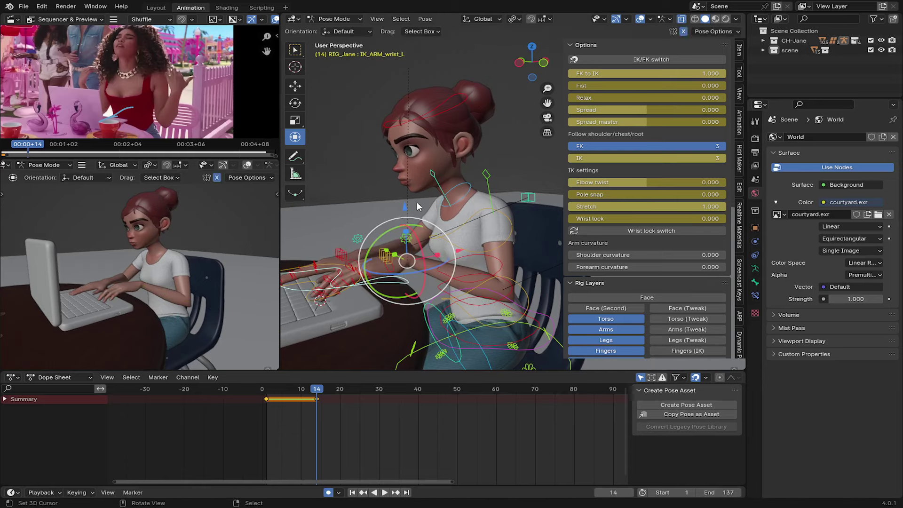
key("g")
left_click(416, 174)
key("r")
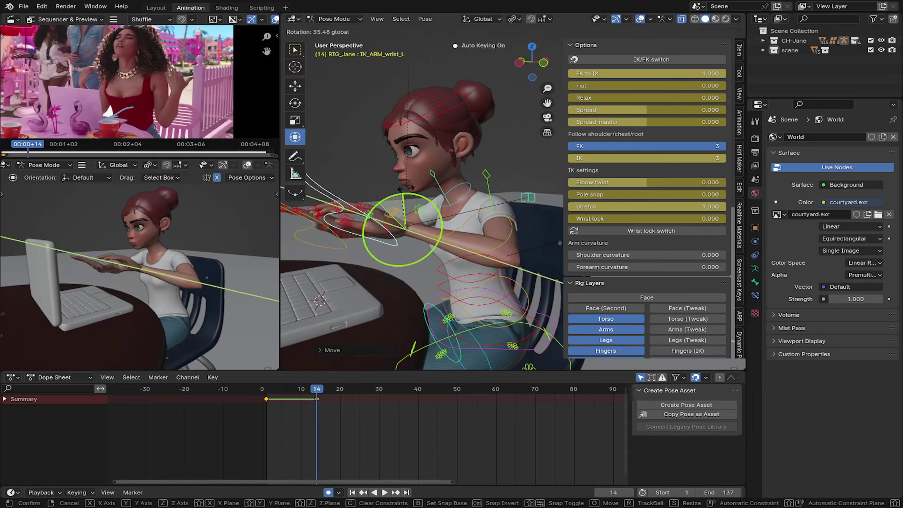
left_click(405, 188)
Step: Shift the left wrist along the Y axis, then sideways along X
mouse_move(404, 188)
middle_mouse_down()
mouse_move(472, 243)
mouse_move(426, 246)
mouse_move(494, 225)
middle_mouse_up()
key("g")
key("y")
left_click(426, 246)
key("g")
key("x")
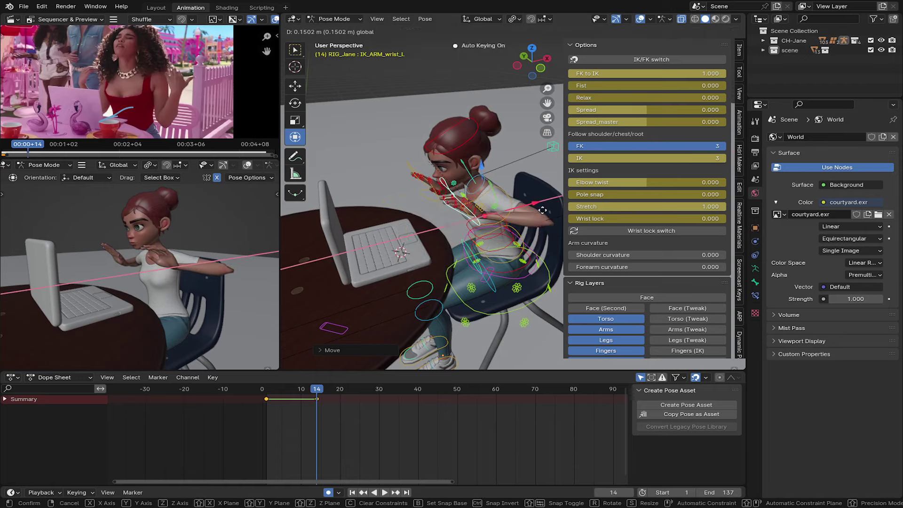
left_click(542, 210)
Step: Rotate the left hand upright near her face, checking the elbow pole target
mouse_move(542, 210)
middle_mouse_down()
mouse_move(529, 220)
mouse_move(466, 182)
middle_mouse_up()
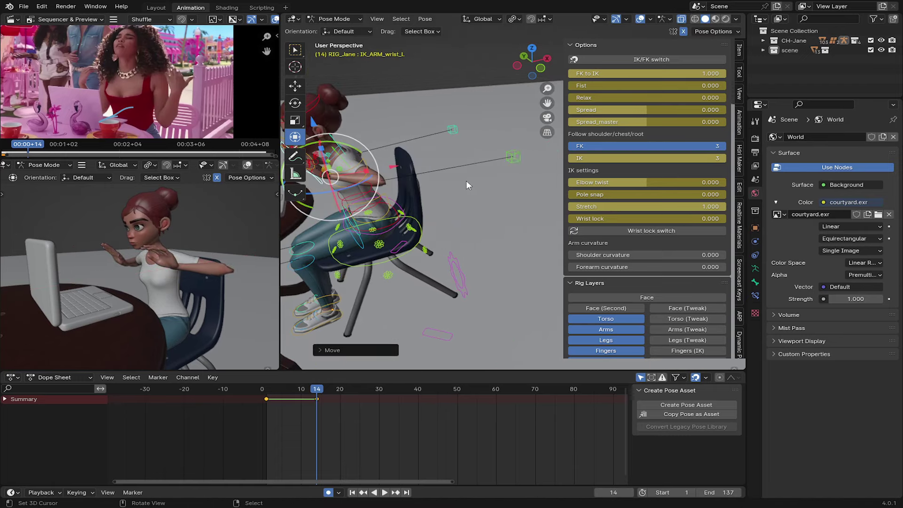
left_click(508, 158)
mouse_move(507, 158)
middle_mouse_down()
mouse_move(469, 198)
mouse_move(518, 150)
mouse_move(488, 144)
mouse_move(512, 183)
mouse_move(498, 219)
middle_mouse_up()
left_click(503, 211)
key("KP_Decimal")
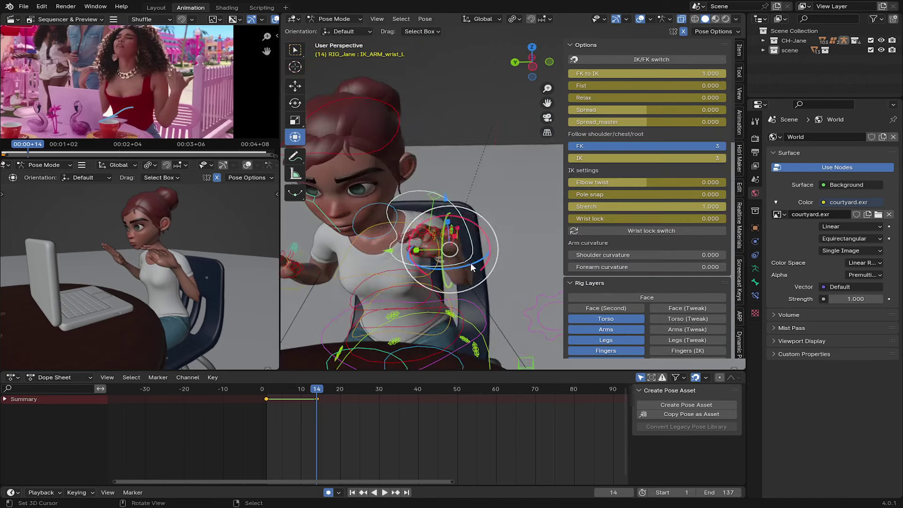
left_click_drag(472, 267, 465, 281)
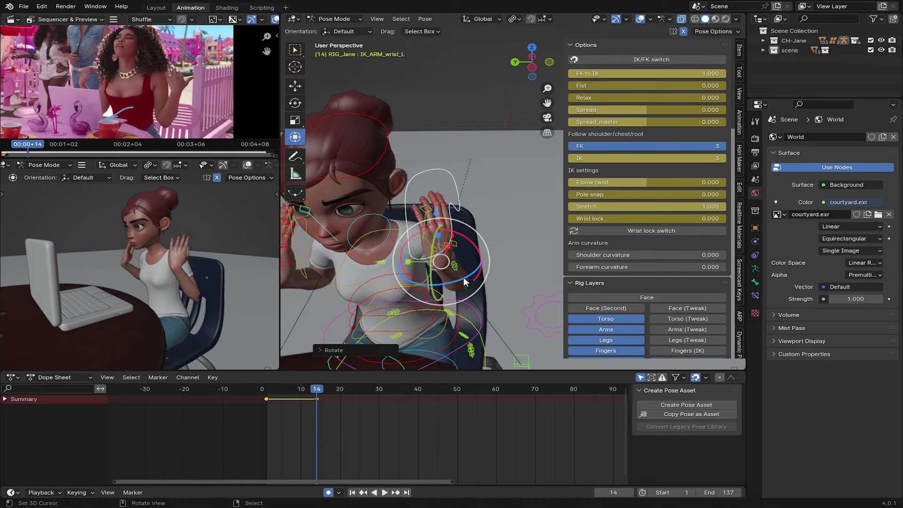
Step: Set the Transform Orientation to Local
mouse_move(464, 281)
middle_mouse_down()
mouse_move(441, 220)
mouse_move(531, 249)
mouse_move(413, 230)
mouse_move(346, 198)
middle_mouse_up()
left_click(482, 19)
left_click(472, 51)
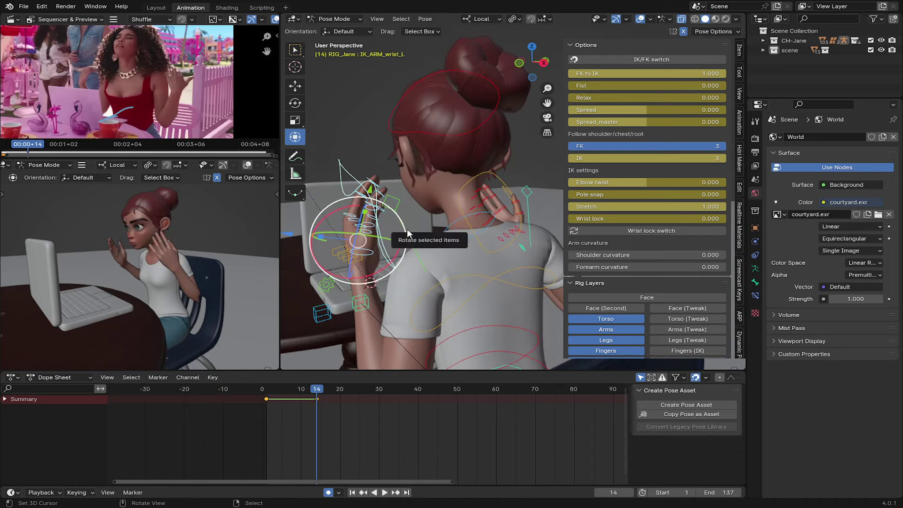
Step: Rotate the left wrist control toward her chin
mouse_move(407, 233)
middle_mouse_down()
mouse_move(535, 184)
mouse_move(398, 212)
mouse_move(448, 179)
mouse_move(503, 244)
mouse_move(510, 223)
mouse_move(479, 235)
middle_mouse_up()
left_click(397, 212)
left_click(494, 245)
key("r")
Step: Curl the left index finger by rotating its base on the X axis
scroll(512, 213, "up", 3)
scroll(479, 235, "up", 3)
left_click(422, 180)
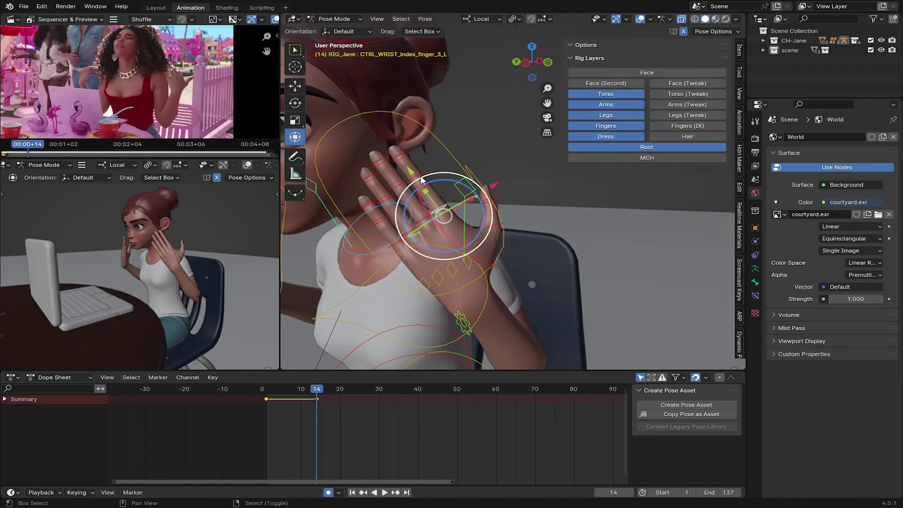
scroll(405, 203, "down", 2)
mouse_move(422, 180)
middle_mouse_down()
mouse_move(405, 203)
mouse_move(442, 207)
mouse_move(454, 239)
mouse_move(659, 43)
middle_mouse_up()
left_click(398, 211)
key("r")
key("x")
key("x")
left_click(371, 193)
Step: Rotate the neck and adjust the curl of the left little finger
left_click(441, 206)
key("r")
left_click(452, 240)
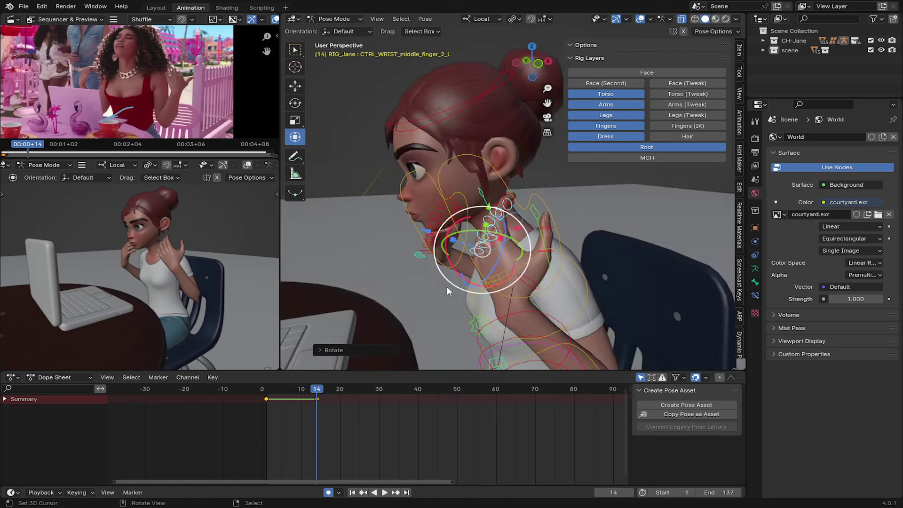
middle_click_drag(446, 290, 523, 205)
key("b")
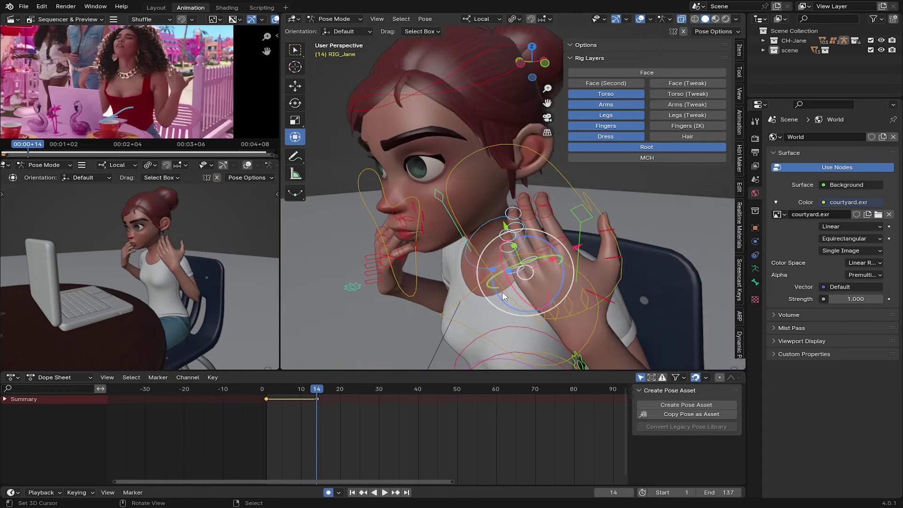
left_click(502, 295)
mouse_move(503, 295)
middle_mouse_down()
mouse_move(536, 283)
mouse_move(438, 244)
mouse_move(505, 272)
mouse_move(489, 141)
middle_mouse_up()
Step: Move the left wrist closer and bend the upper spine forward
left_click(498, 264)
key("g")
left_click(438, 244)
left_click(480, 258)
key("r")
left_click(506, 249)
Step: Tilt the head back using the main head control
left_click(492, 123)
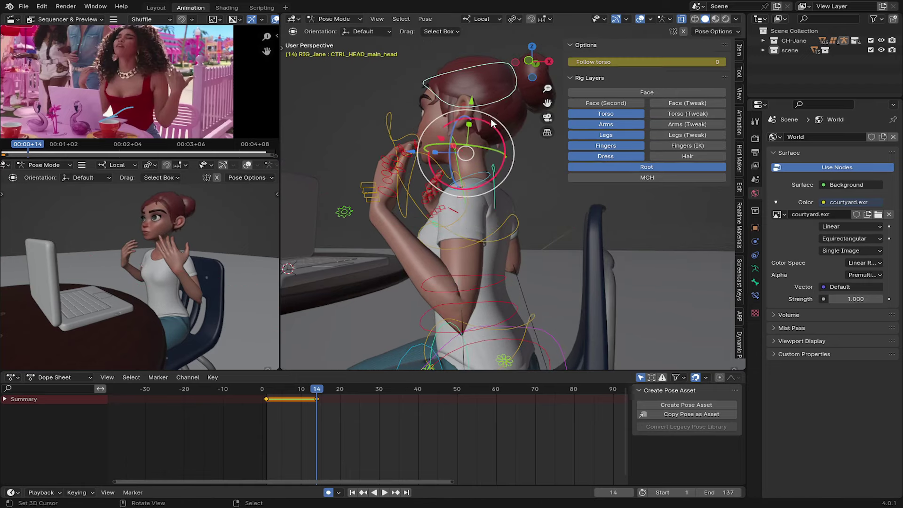
key("r")
left_click(424, 221)
mouse_move(424, 221)
middle_mouse_down()
mouse_move(401, 252)
mouse_move(480, 170)
mouse_move(410, 281)
middle_mouse_up()
key("r")
key("Escape")
key("r")
left_click(480, 170)
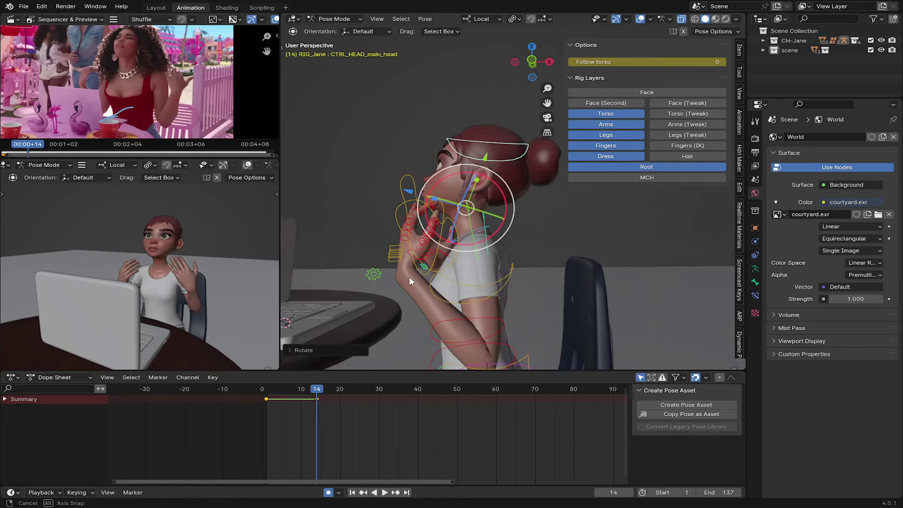
Step: Reposition and rotate the left wrist to finish the frame 14 hand pose
left_click(410, 275)
key("g")
key("Escape")
key("g")
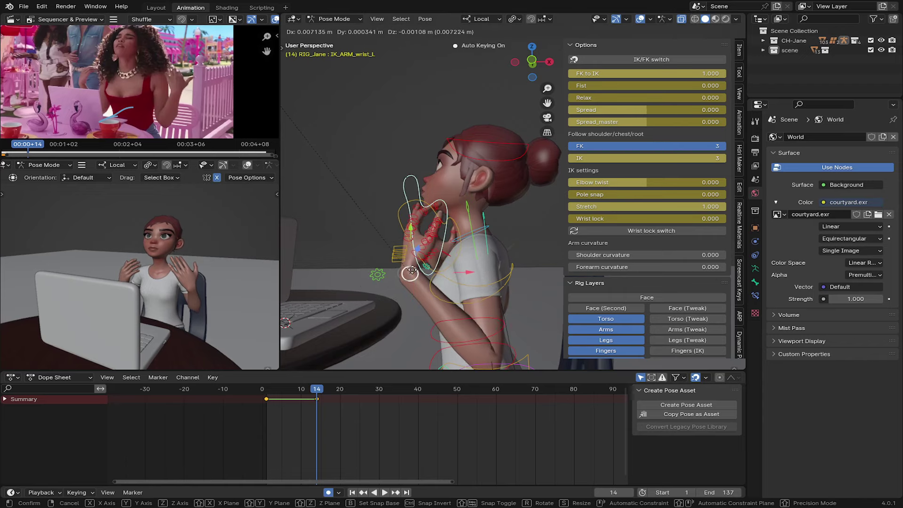
left_click(412, 270)
mouse_move(412, 270)
middle_mouse_down()
mouse_move(470, 235)
mouse_move(505, 246)
mouse_move(420, 244)
middle_mouse_up()
key("r")
left_click(519, 224)
Step: Play and scrub frames 14 to 21 to compare the motion with the reference
middle_click_drag(197, 302, 141, 262)
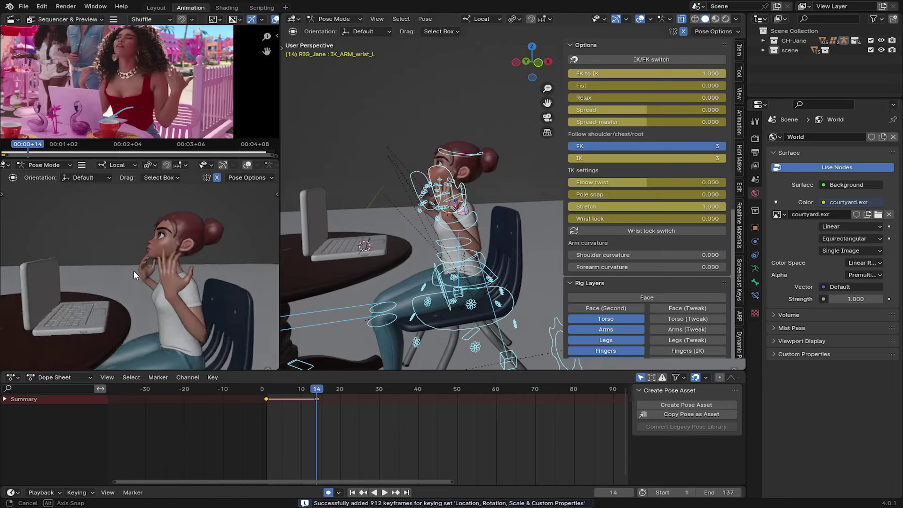
key("space")
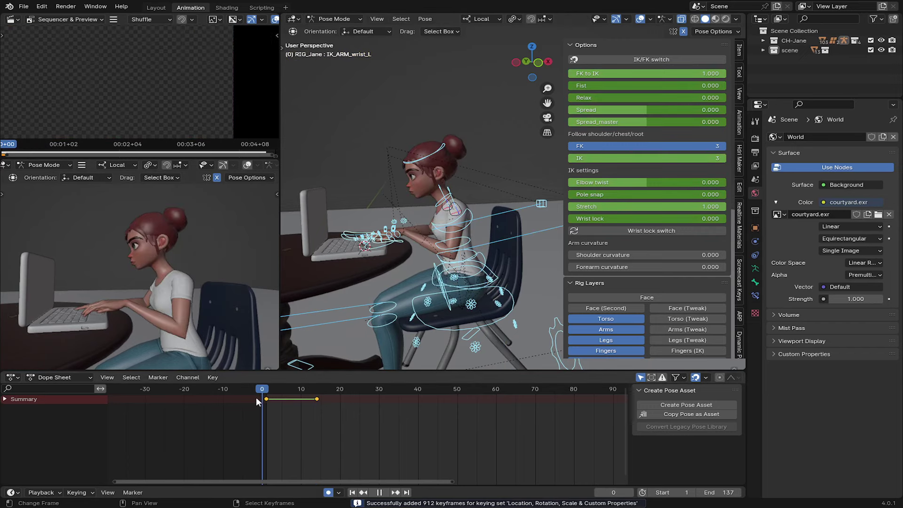
key("space")
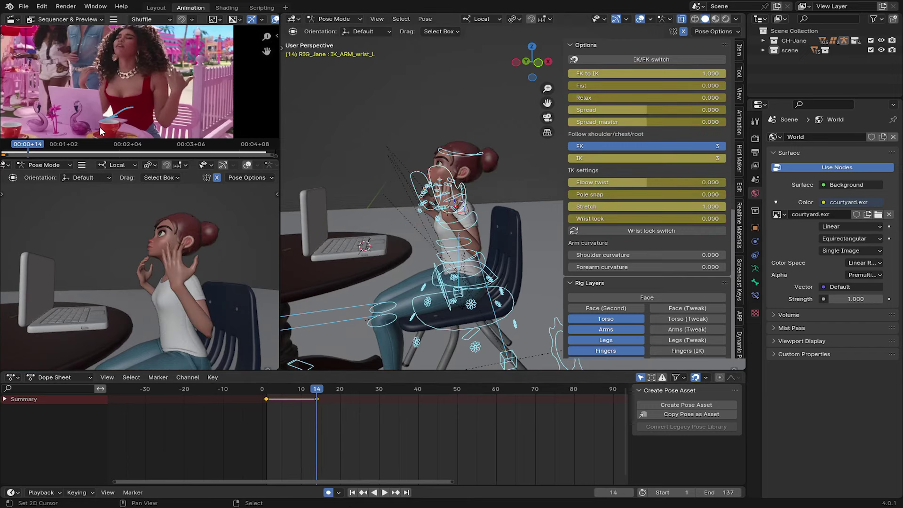
key("space")
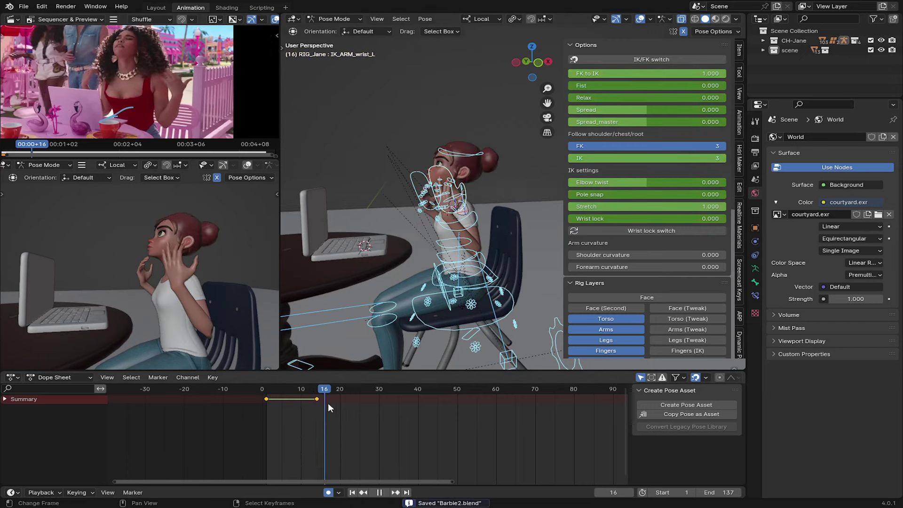
mouse_move(340, 405)
left_mouse_down()
mouse_move(319, 400)
mouse_move(352, 408)
mouse_move(341, 407)
left_mouse_up()
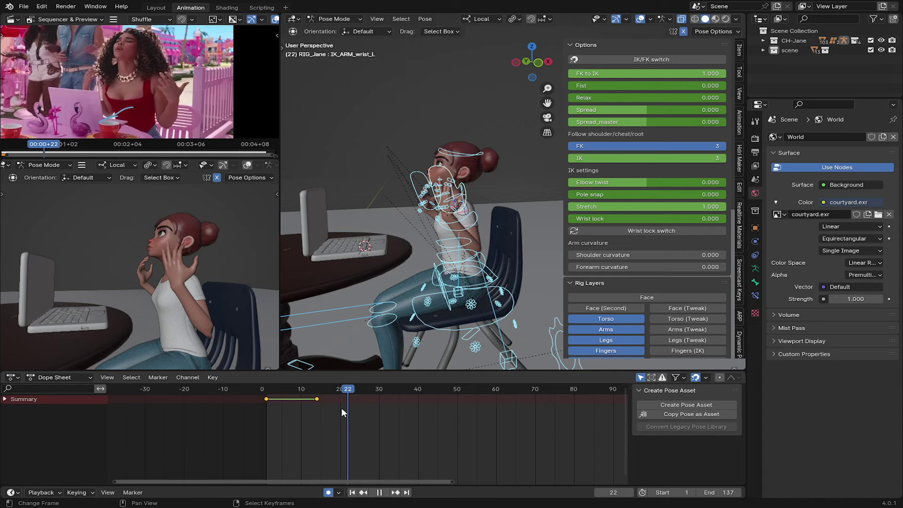
key("space")
Step: Clear the selection, then select every control of the rig
key("alt+a")
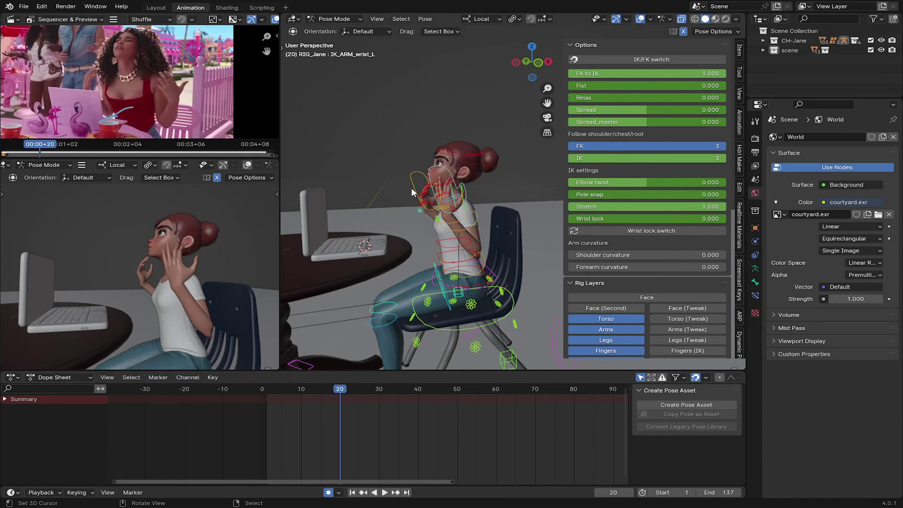
key("a")
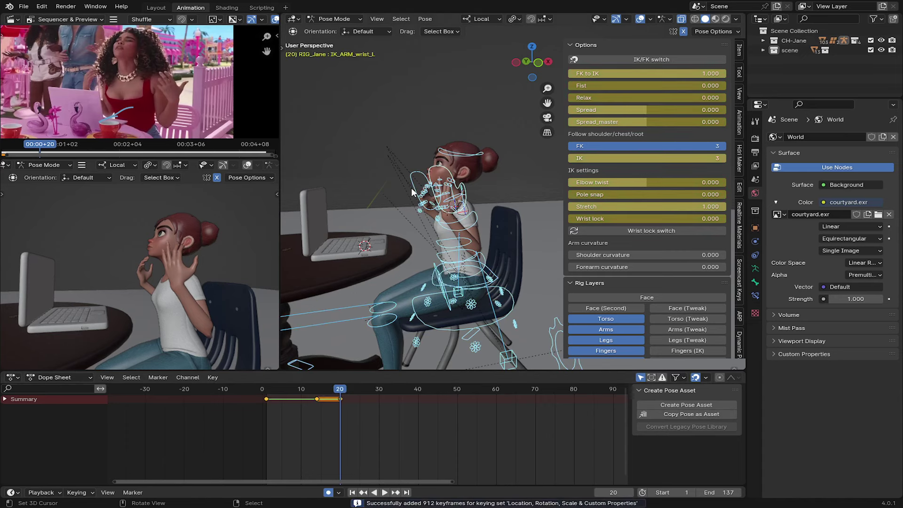
middle_click_drag(412, 192, 410, 193)
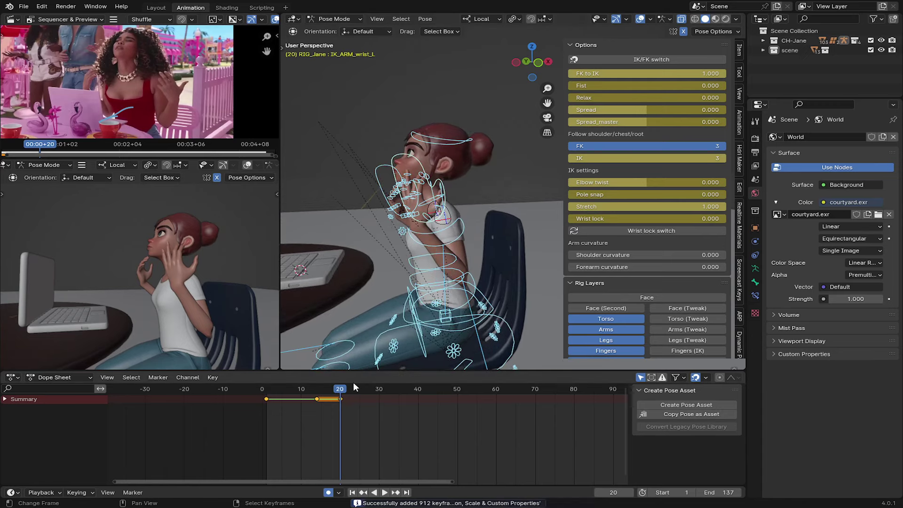
middle_click_drag(379, 247, 386, 241)
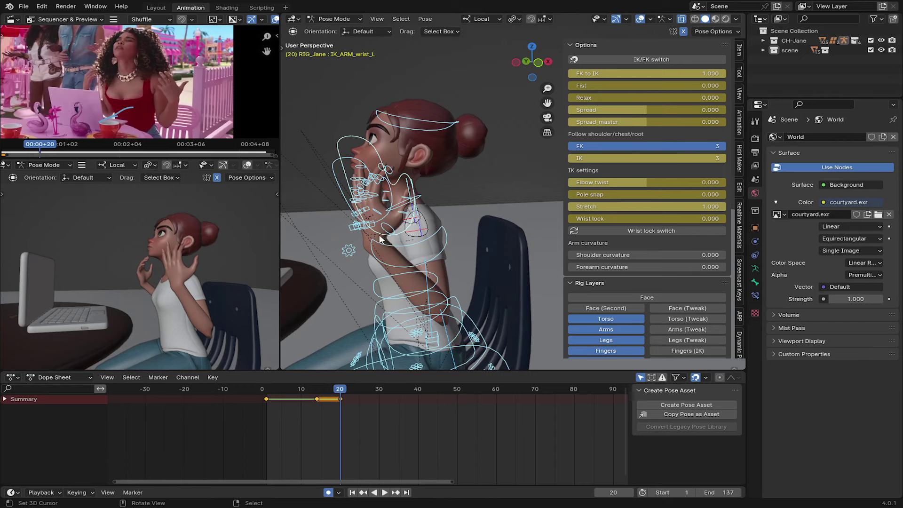
Step: Move the left wrist and rotate it on its local X axis
left_click(380, 238)
key("g")
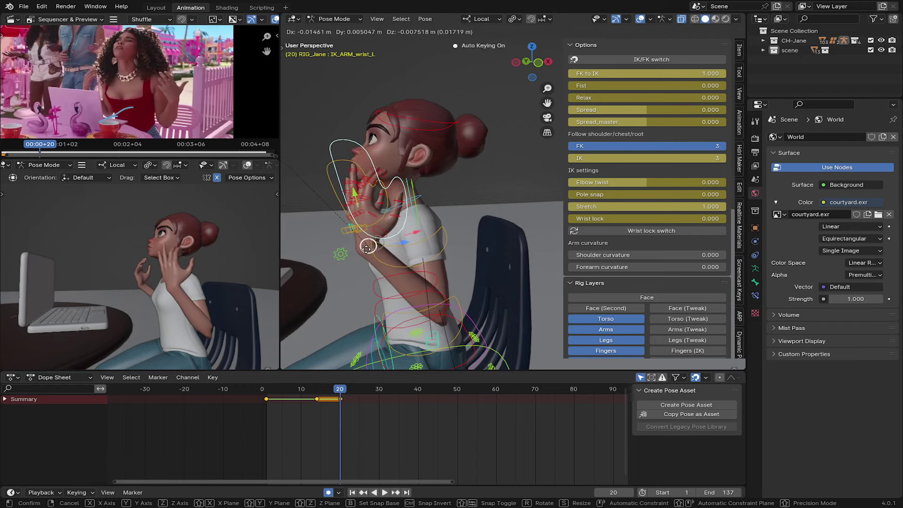
left_click(359, 250)
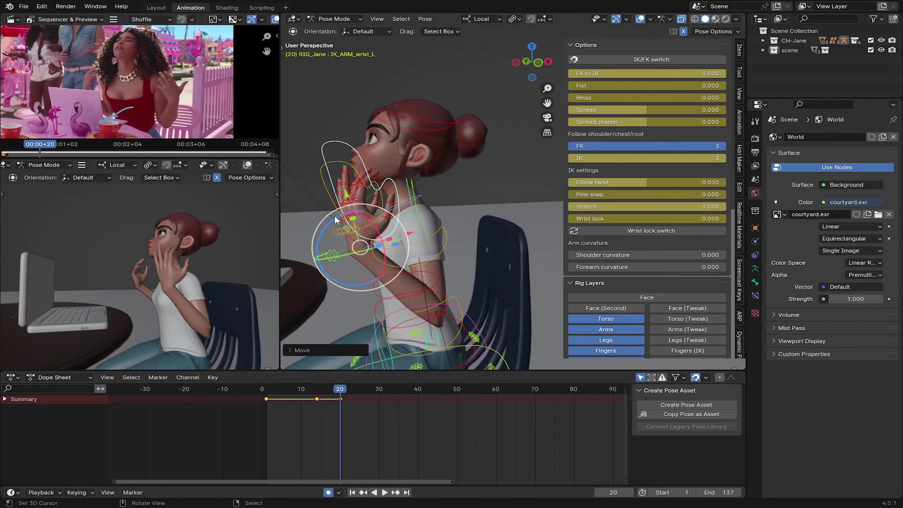
key("r")
left_click(335, 244)
key("KP_Decimal")
key("r")
key("y")
key("y")
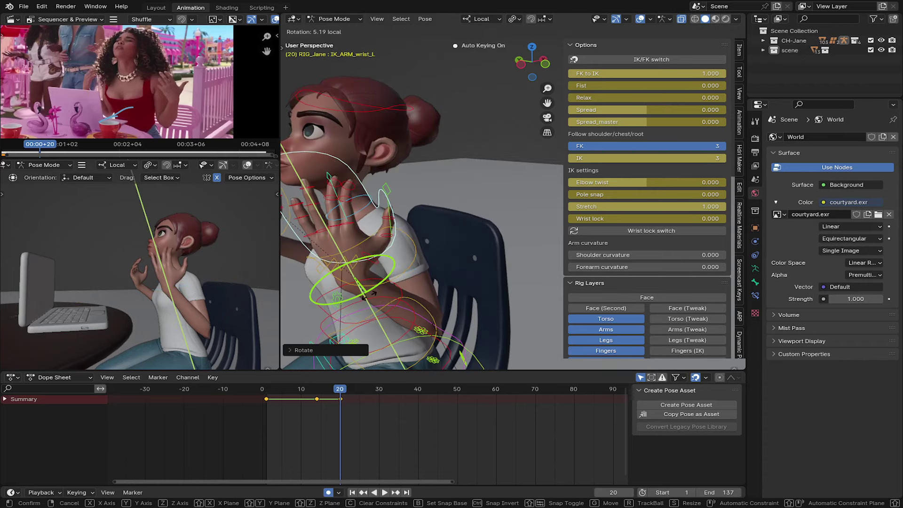
key("x")
key("x")
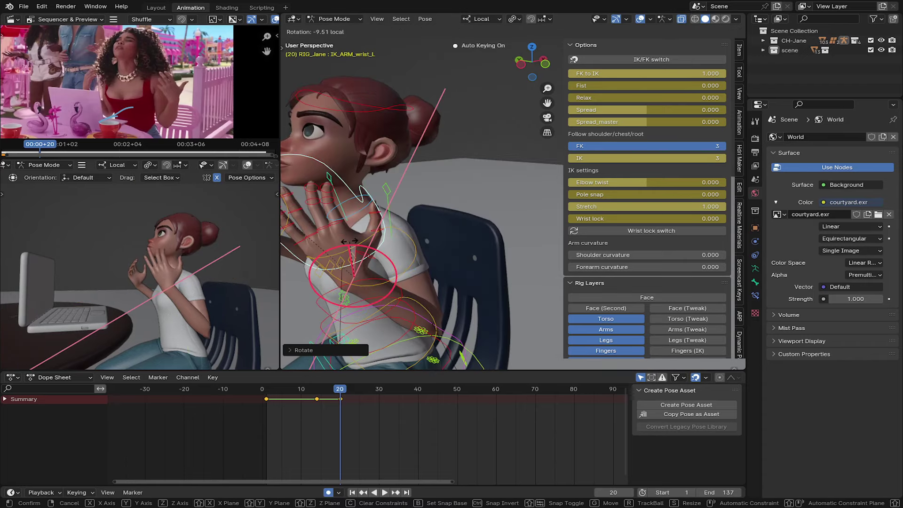
left_click(350, 241)
Step: Compare the frame 14 and 20 keyed poses, then nudge the hand up and right
key("Down")
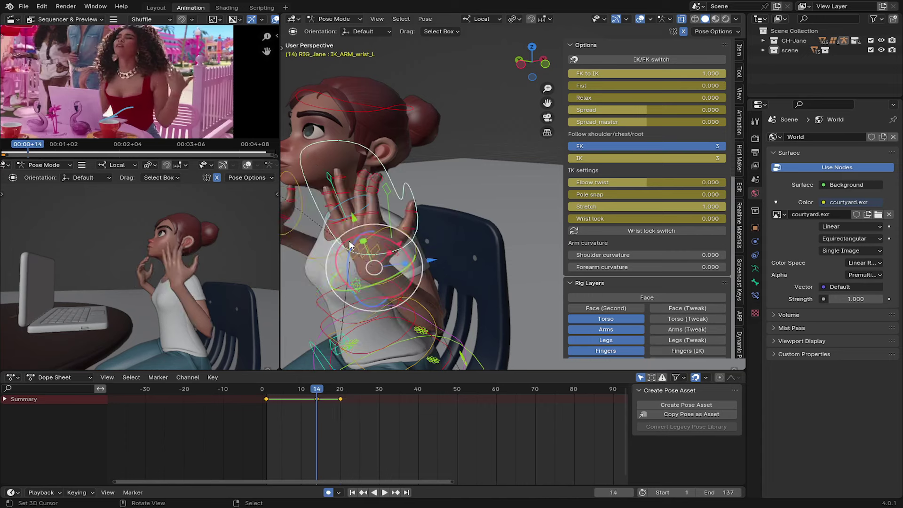
key("Up")
key("Down")
key("Up")
key("Down")
key("Up")
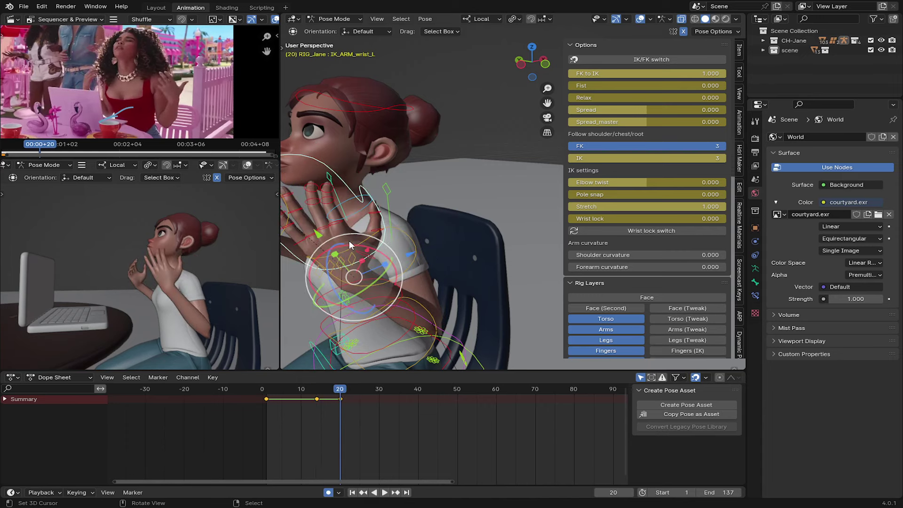
key("g")
Step: Bend the left thumb control into the clasped pose
left_click(384, 254)
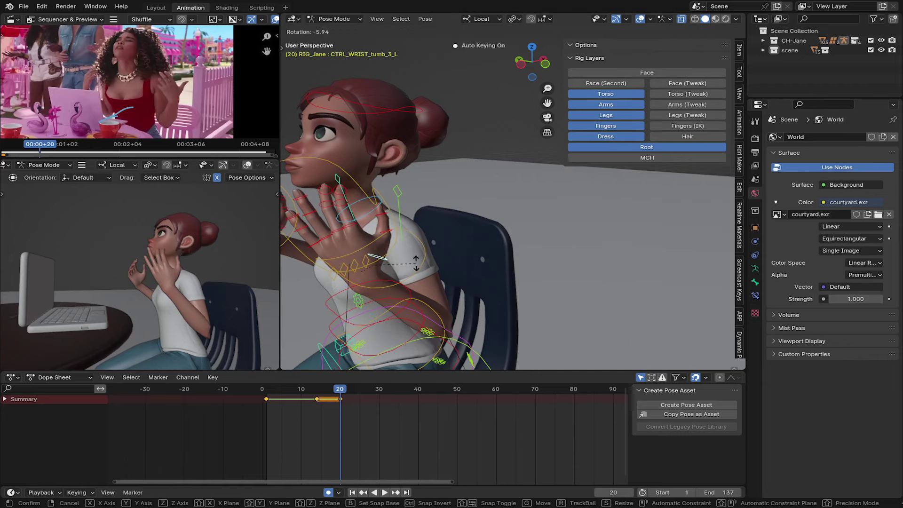
key("r")
middle_click_drag(188, 263, 208, 269)
mouse_move(386, 259)
middle_mouse_down()
mouse_move(416, 258)
mouse_move(503, 226)
mouse_move(525, 201)
middle_mouse_up()
left_click(416, 258)
middle_click_drag(483, 287, 416, 266)
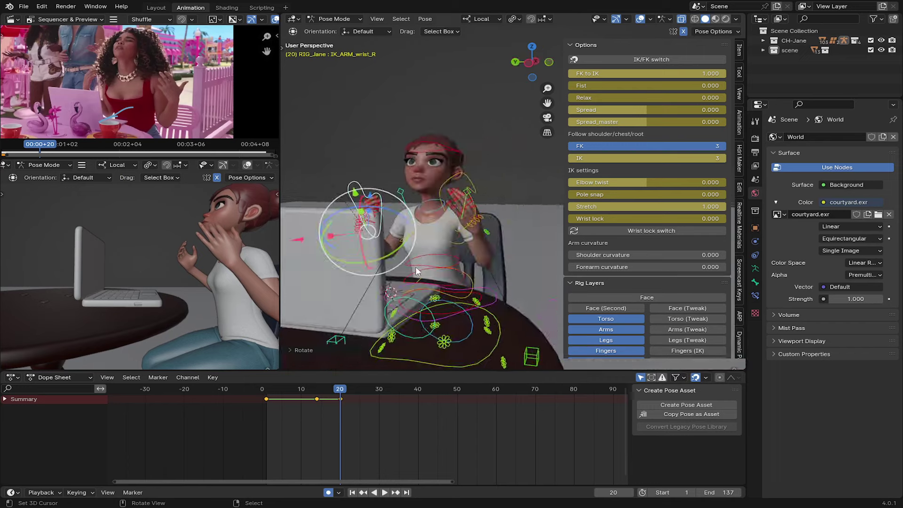
scroll(452, 236, "up", 3)
Step: Rotate the base of the left little finger to curl it
left_click(489, 242)
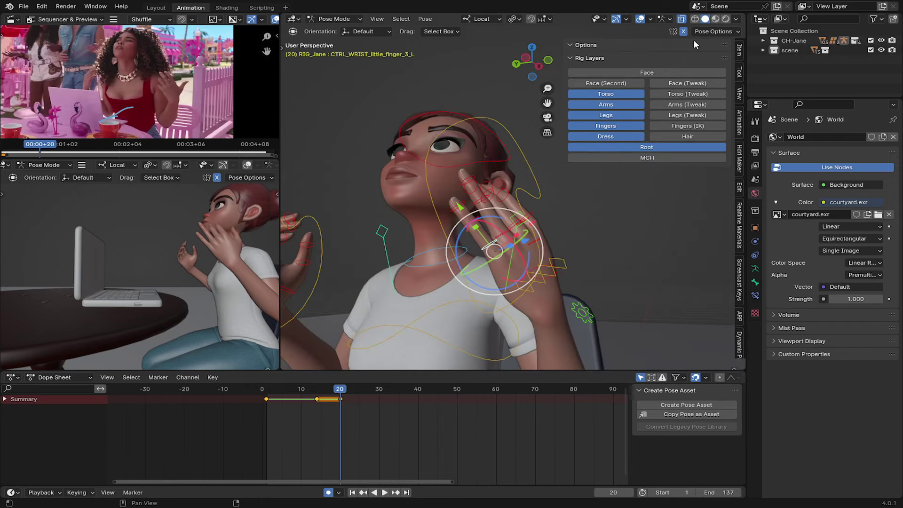
middle_click_drag(518, 235, 489, 207)
left_click(487, 202)
key("r")
left_click(301, 414)
middle_click_drag(423, 263, 389, 266)
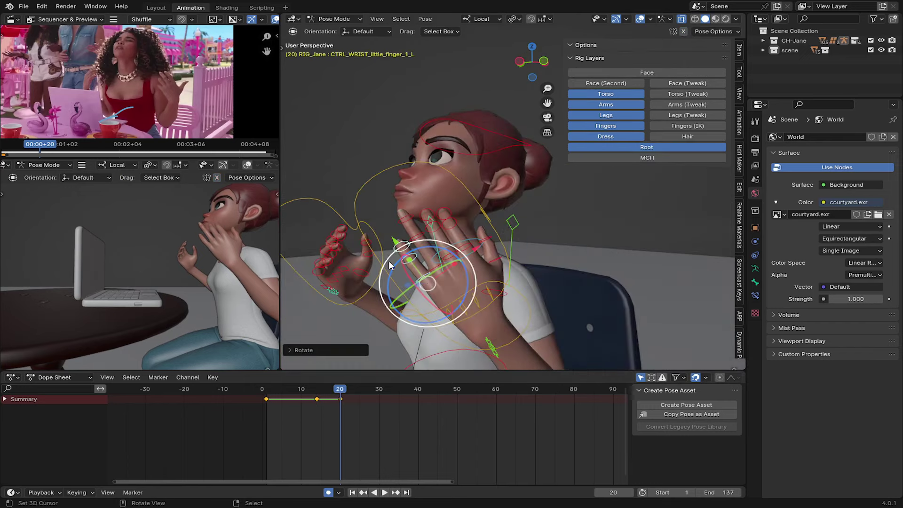
Step: Raise the shoulder and adjust the middle spine from a side view
mouse_move(563, 121)
middle_mouse_down()
mouse_move(492, 187)
mouse_move(481, 256)
mouse_move(463, 170)
middle_mouse_up()
left_click(477, 284)
key("r")
left_click(461, 157)
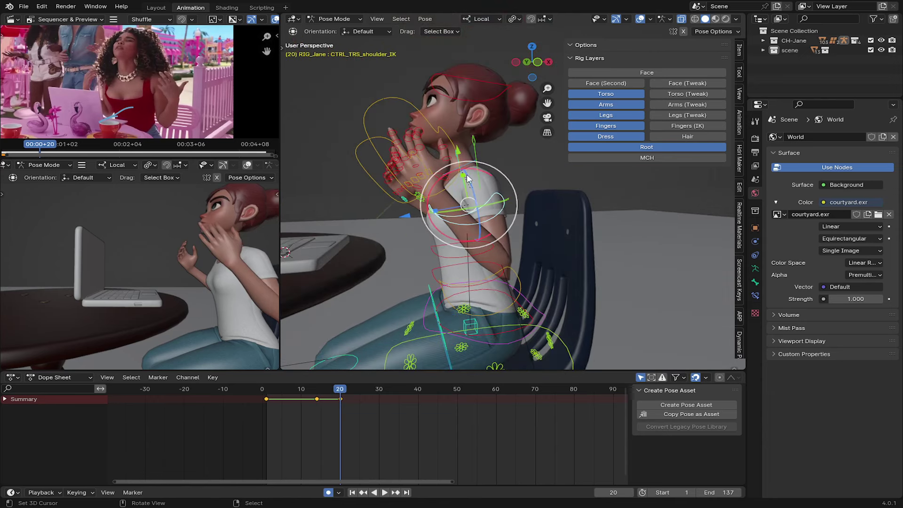
key("g")
left_click(459, 150)
left_click(465, 259)
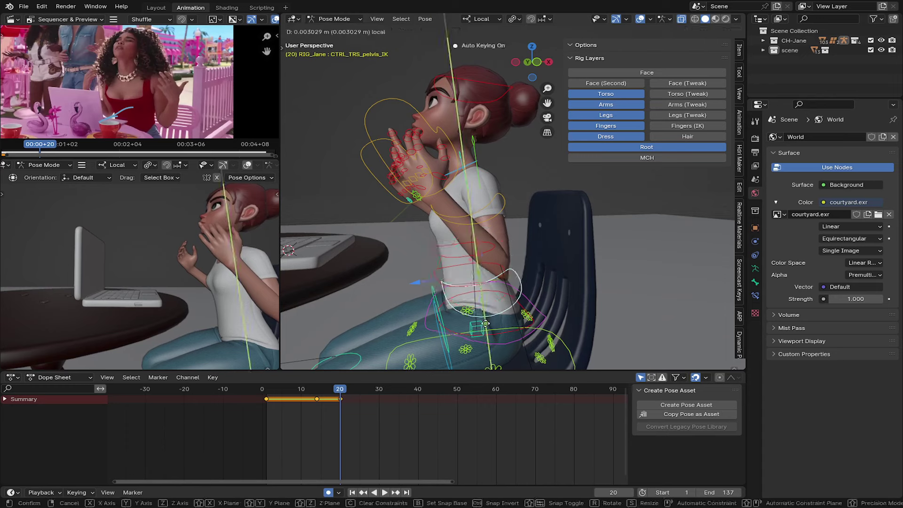
key("g")
key("Escape")
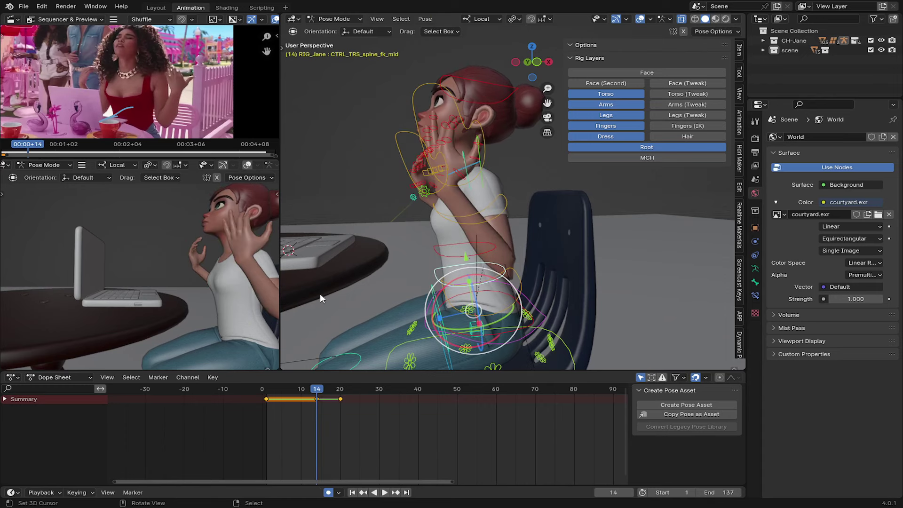
Step: Tilt the head further back at frame 20 after a brief playback check
key("KP_0")
key("space")
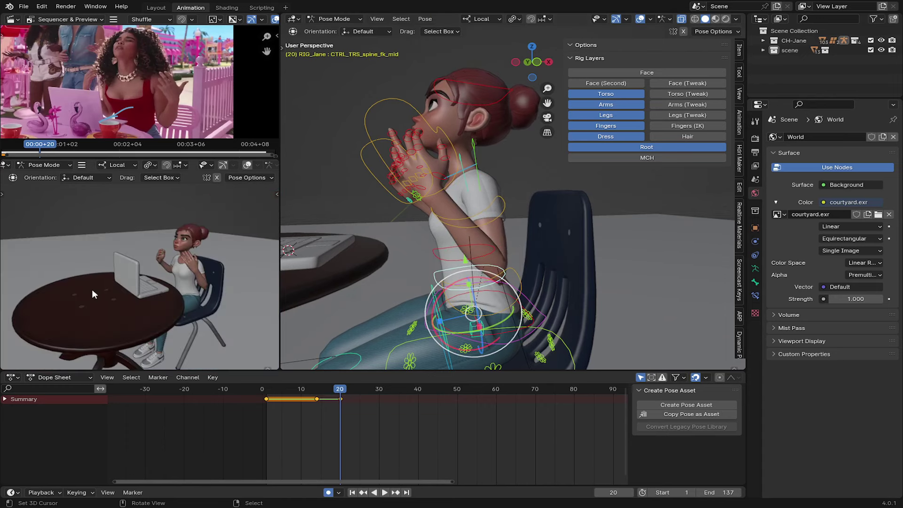
key("Escape")
left_click(437, 105)
key("r")
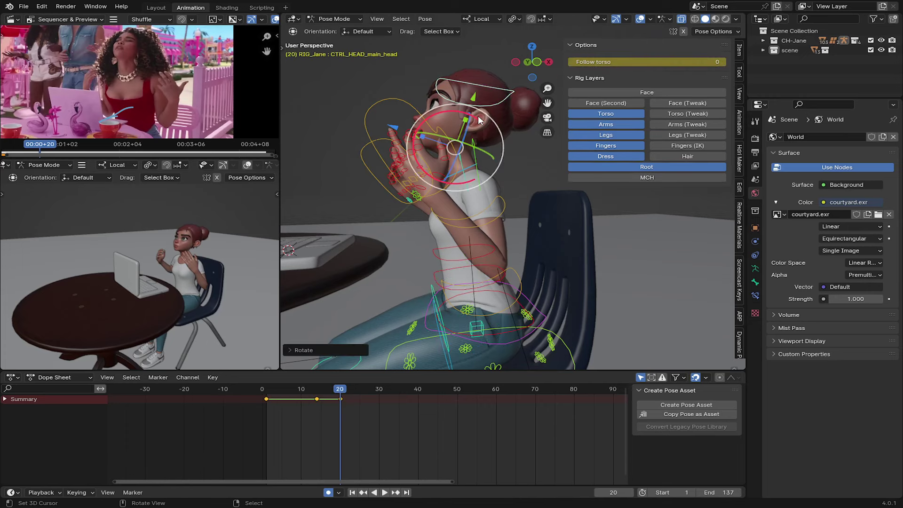
left_click(455, 106)
Step: Key the whole rig at frame 20 and save Barbie2.blend
key("a")
key("i")
key("ctrl+s")
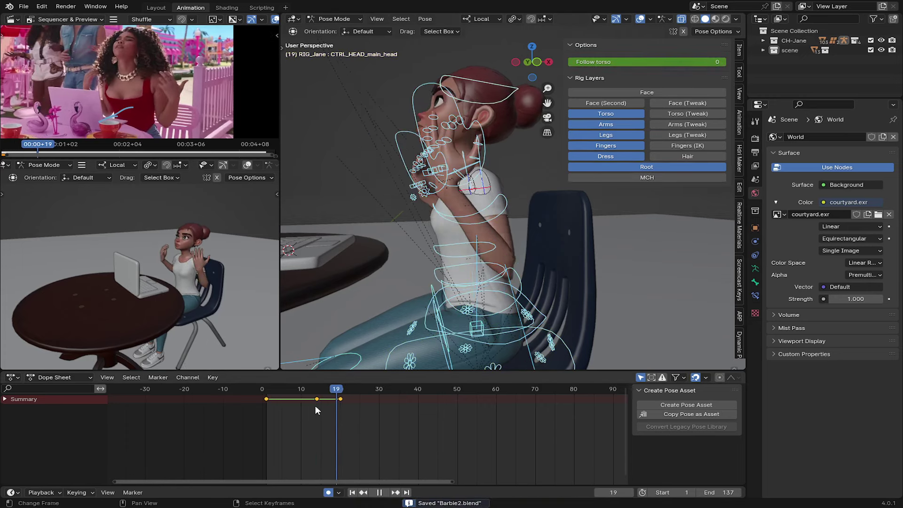
Step: Play the animation from frame 1, then scrub the playhead to about frame 24
left_click_drag(315, 405, 269, 397)
key("space")
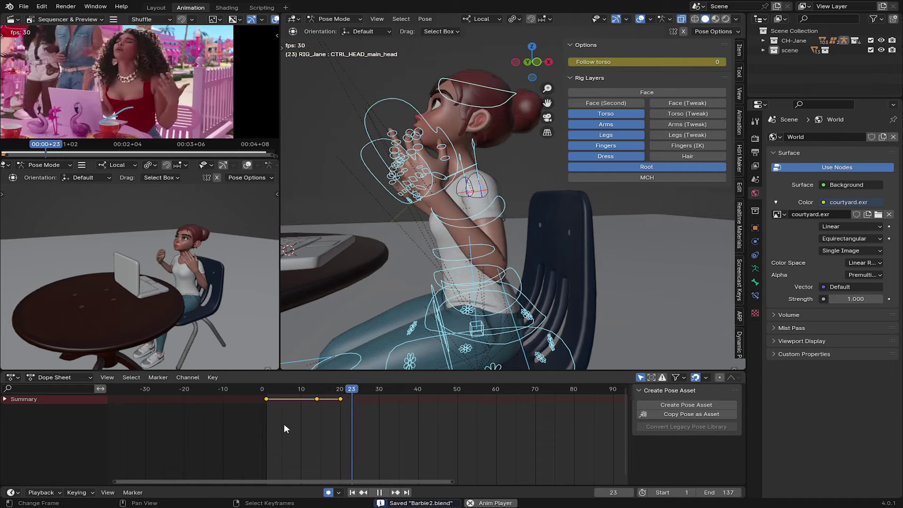
left_click(262, 410)
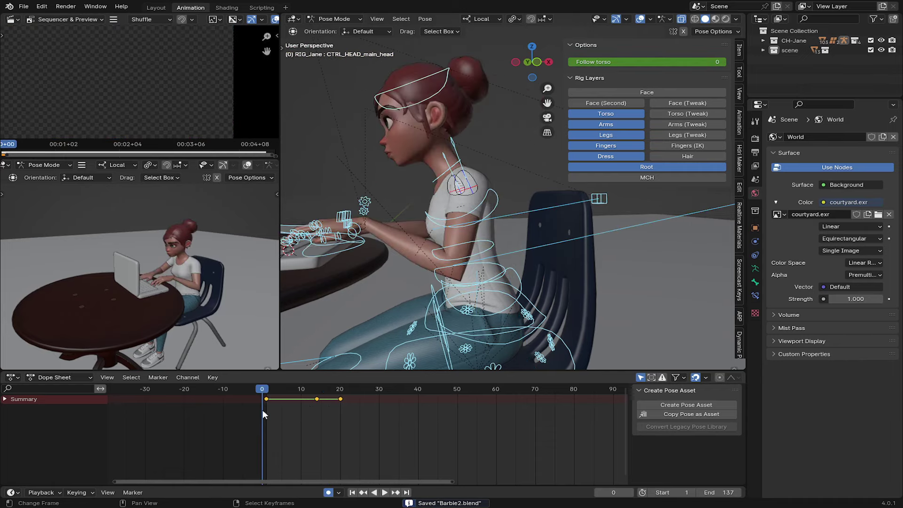
mouse_move(340, 402)
left_mouse_down()
mouse_move(395, 408)
mouse_move(374, 406)
mouse_move(383, 408)
left_mouse_up()
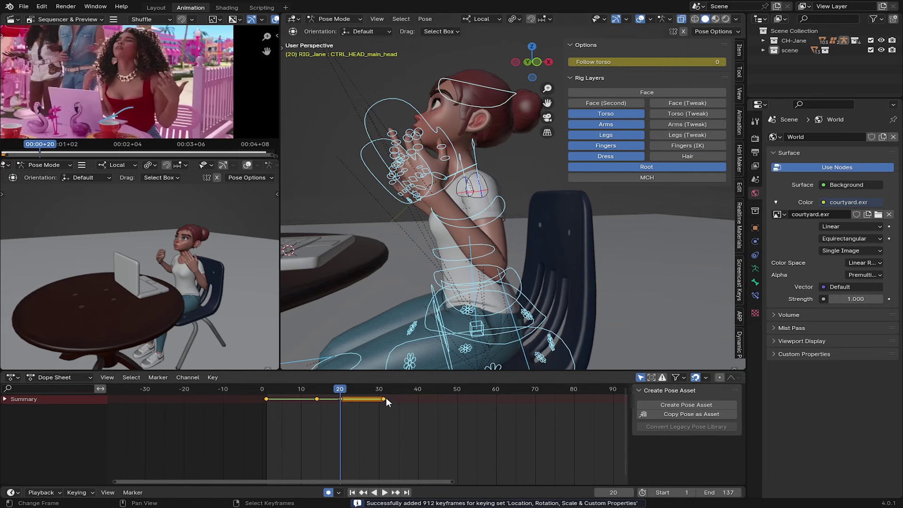
Step: With X-mirror posing on, move the left wrist down and left and rotate it
left_click(380, 153)
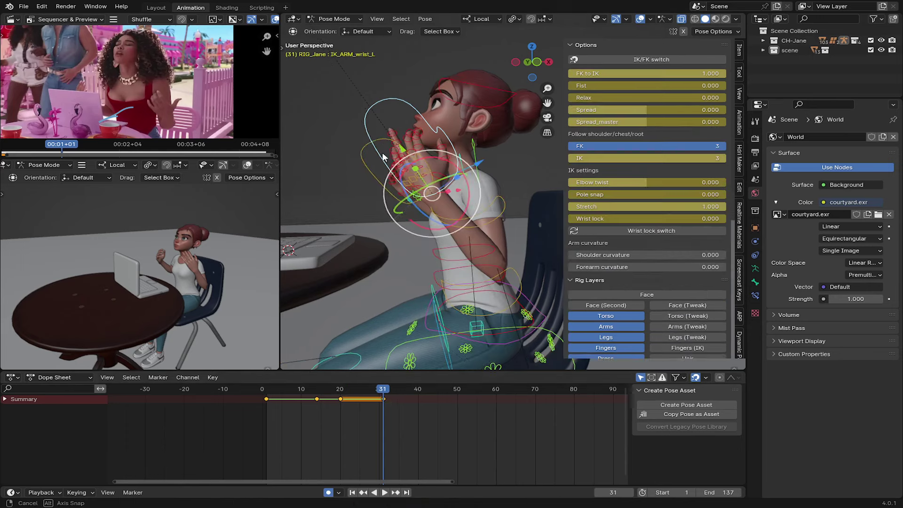
left_click(683, 31)
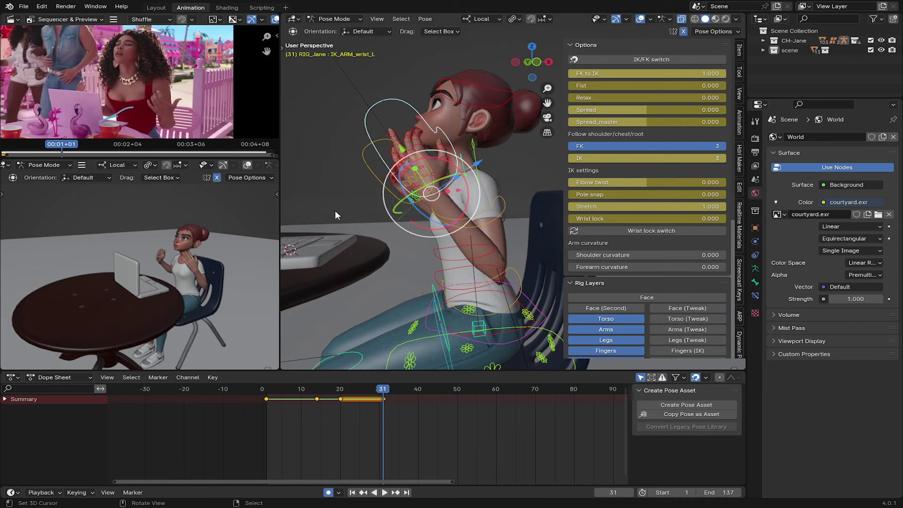
middle_click_drag(335, 210, 462, 196)
left_click_drag(425, 199, 407, 233)
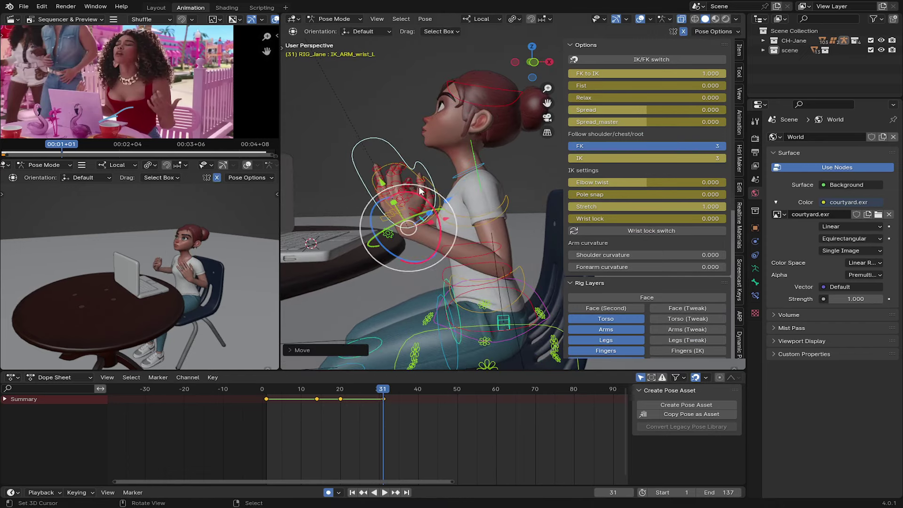
key("r")
left_click(357, 233)
mouse_move(357, 232)
middle_mouse_down()
mouse_move(462, 245)
mouse_move(406, 248)
mouse_move(395, 175)
mouse_move(515, 160)
mouse_move(471, 300)
middle_mouse_up()
key("r")
left_click(437, 244)
key("r")
left_click(409, 170)
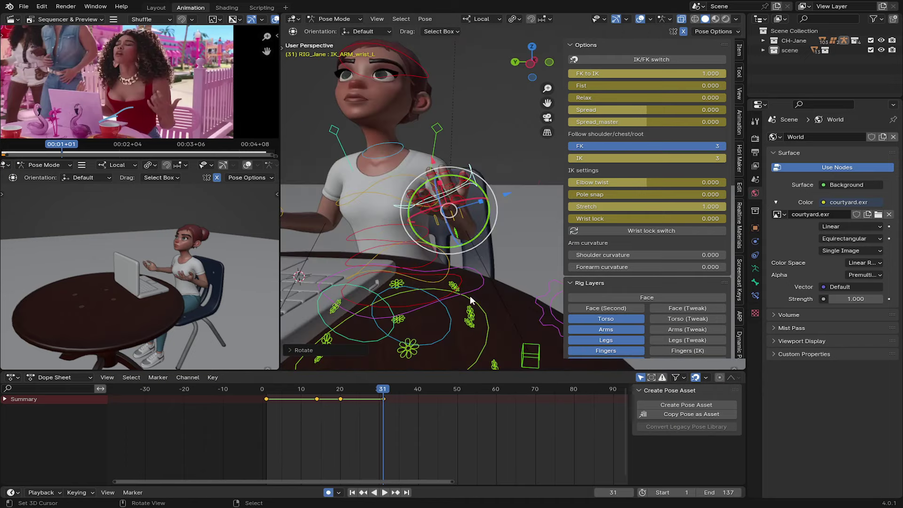
Step: Lean the upper torso slightly and turn the head, comparing against frame 20
key("Down")
key("Up")
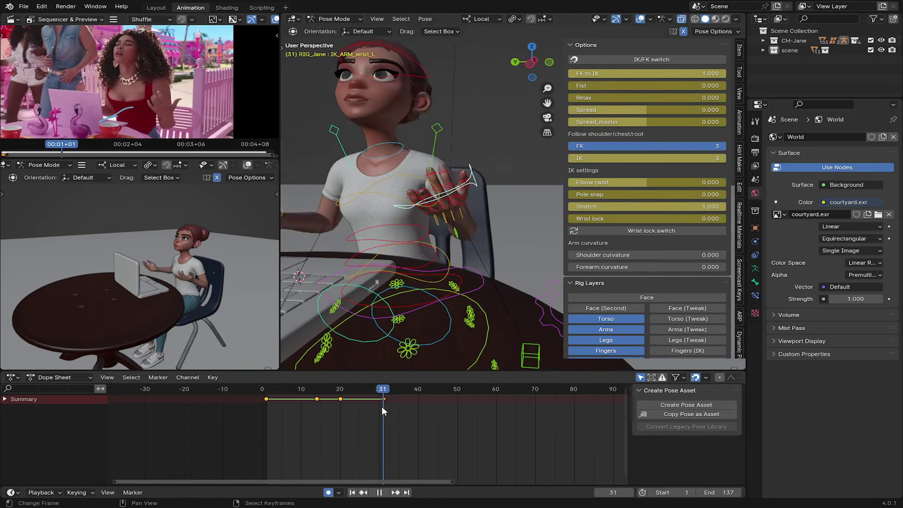
middle_click_drag(472, 300, 438, 174)
left_click(438, 173)
key("r")
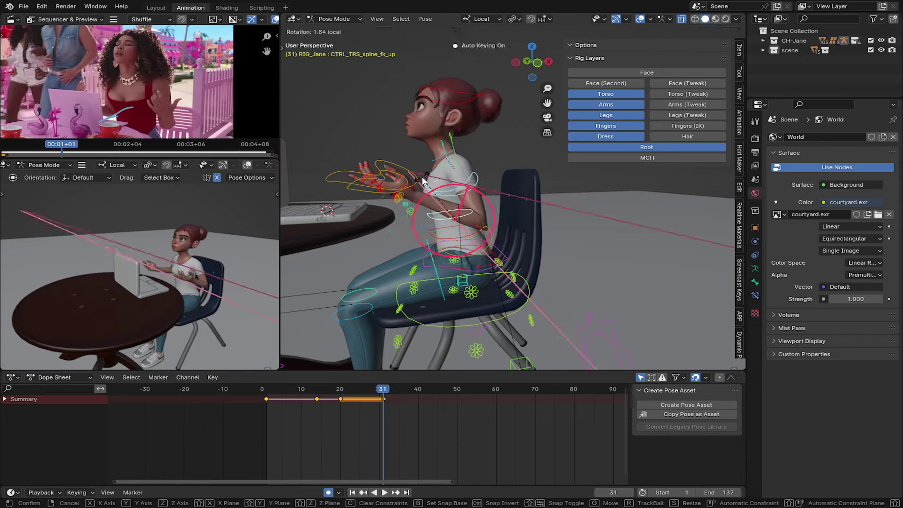
left_click(421, 180)
left_click(459, 98)
key("r")
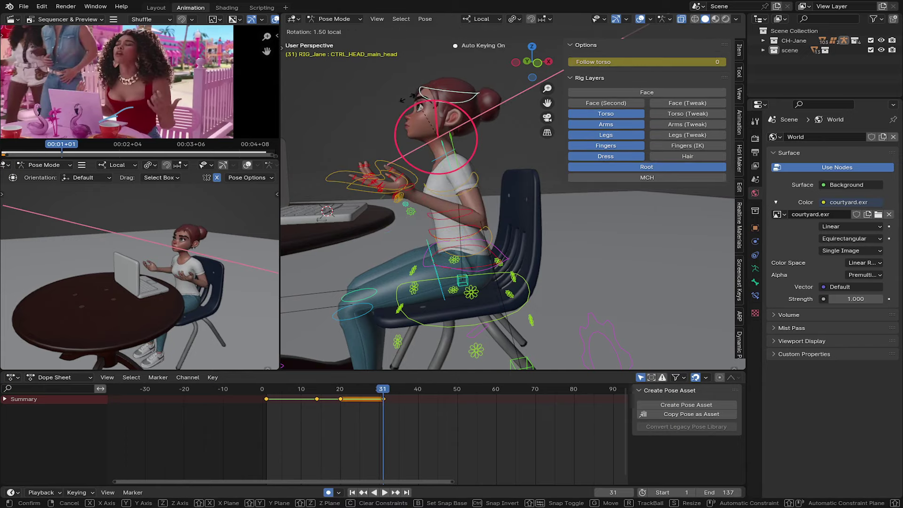
left_click(427, 237)
Step: Reposition the left wrist IK control and bend the left ring finger
key("Down")
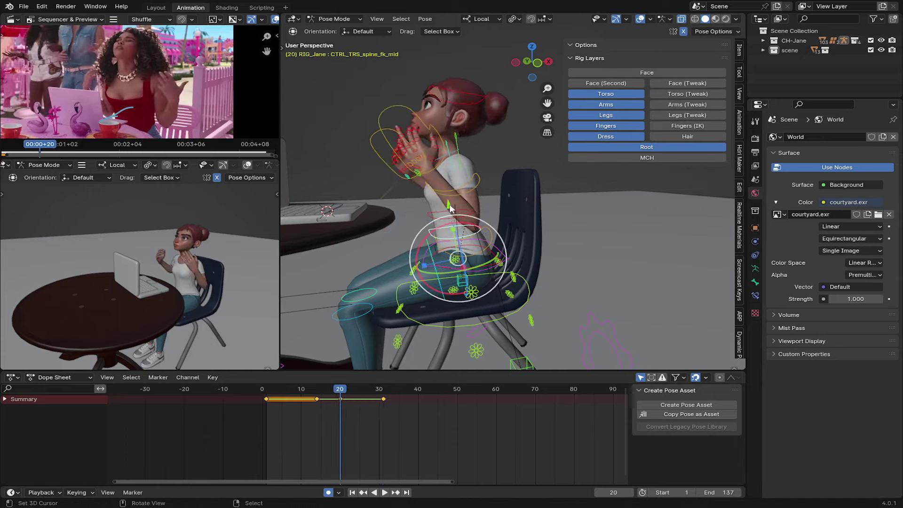
key("Up")
left_click(390, 163)
key("g")
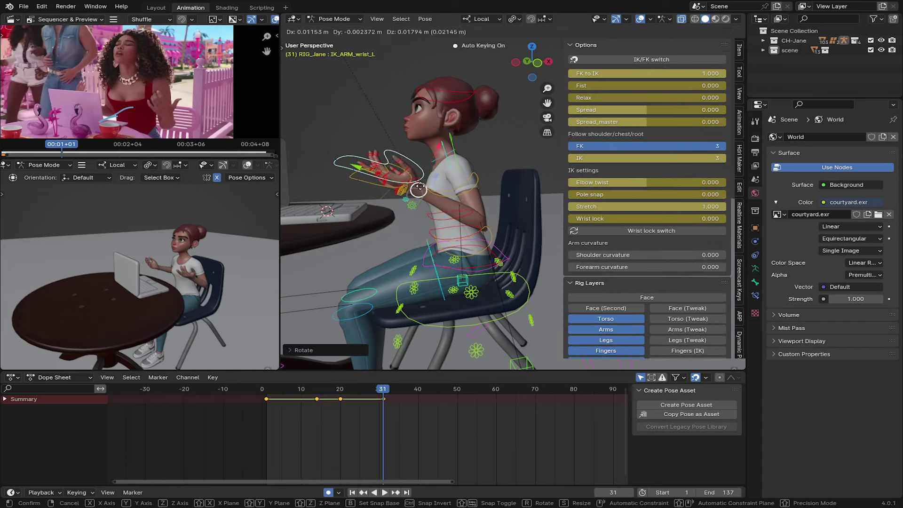
left_click(417, 160)
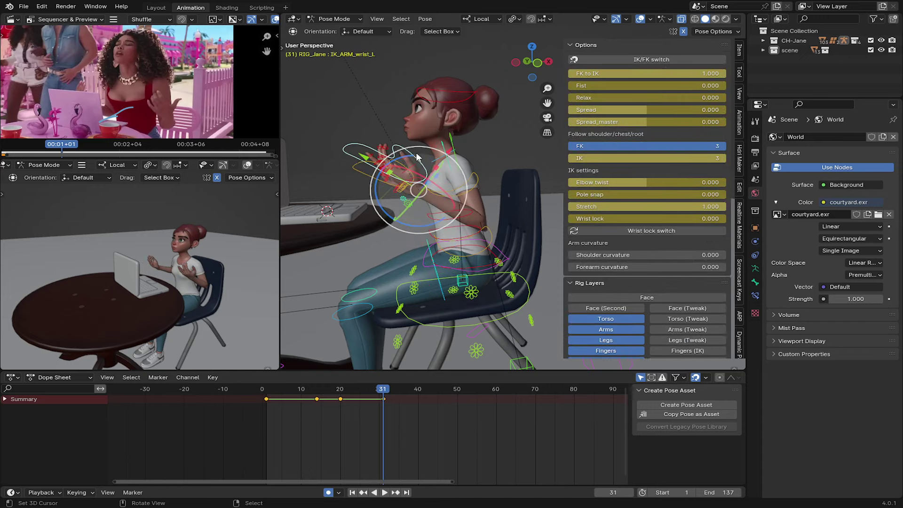
scroll(417, 158, "up", 5)
left_click(414, 122)
key("r")
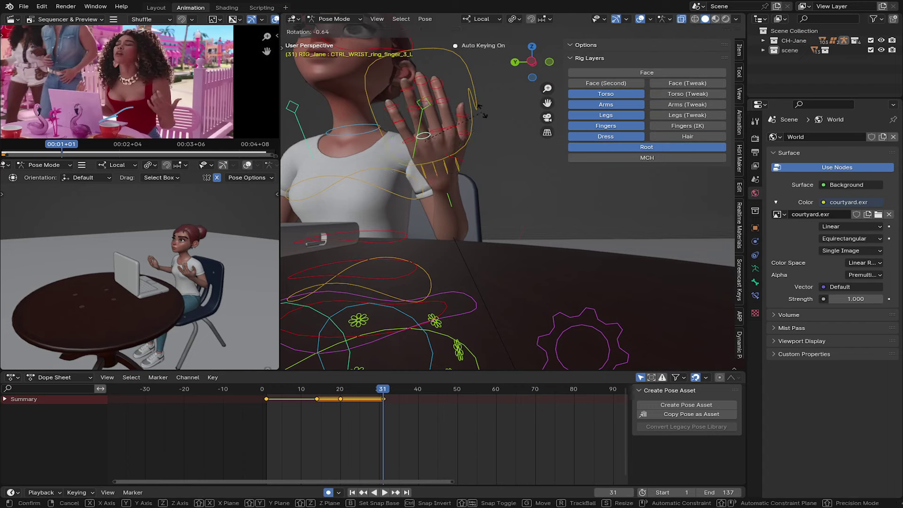
left_click(482, 110)
Step: Select all rig controls and scrub the timeline to review the motion
key("a")
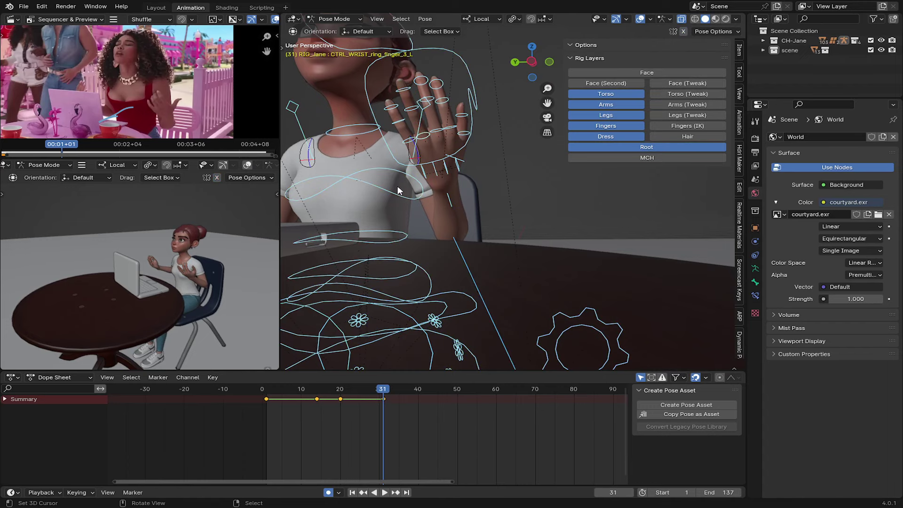
left_click_drag(369, 423, 385, 405)
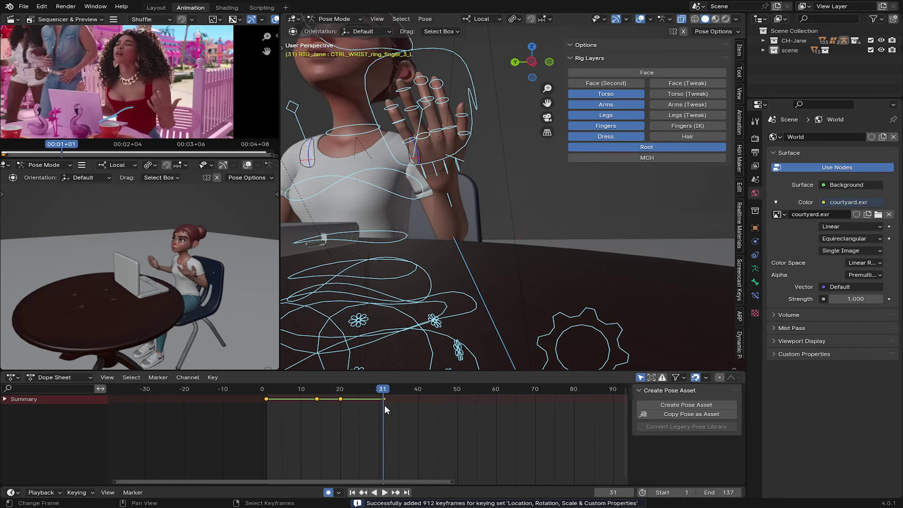
scroll(331, 416, "up", 2)
Step: Shift the left wrist slightly and rotate it on its local Z axis at frame 37
mouse_move(332, 408)
left_mouse_down()
mouse_move(323, 405)
mouse_move(353, 416)
left_mouse_up()
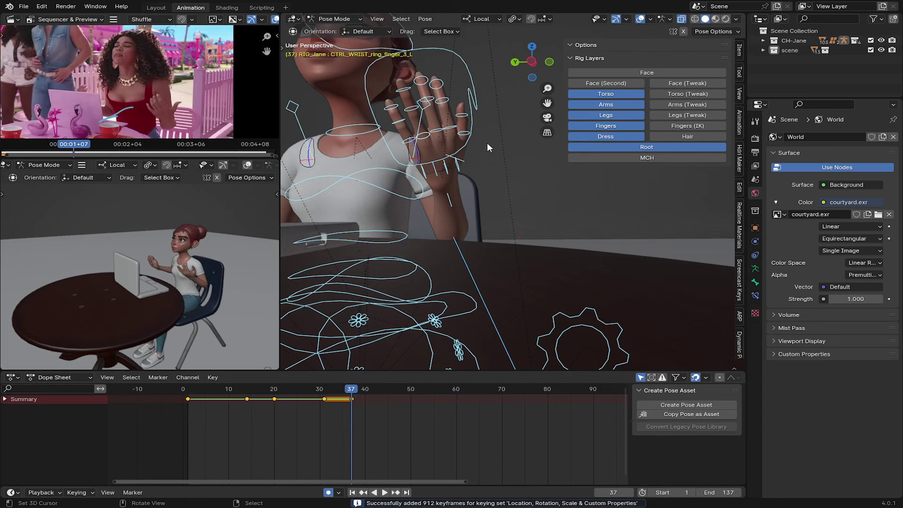
key("g")
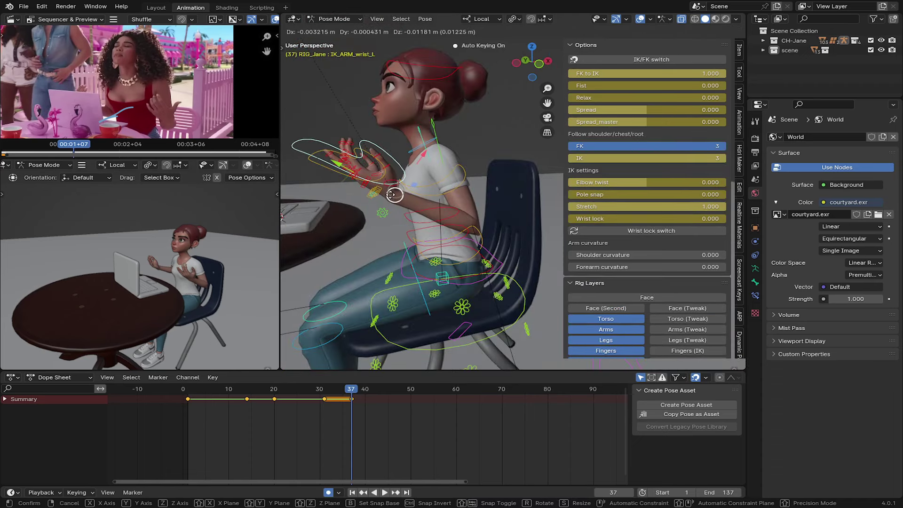
left_click(394, 194)
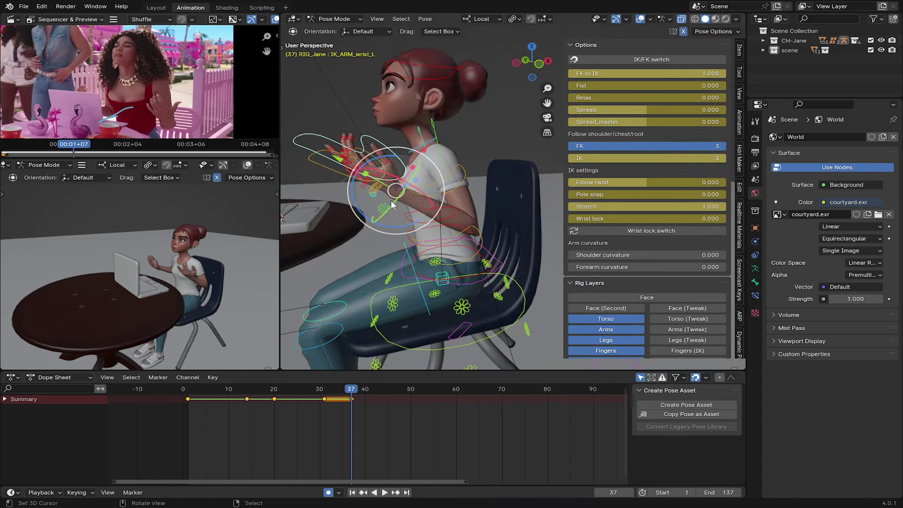
left_click_drag(391, 203, 394, 209)
key("r")
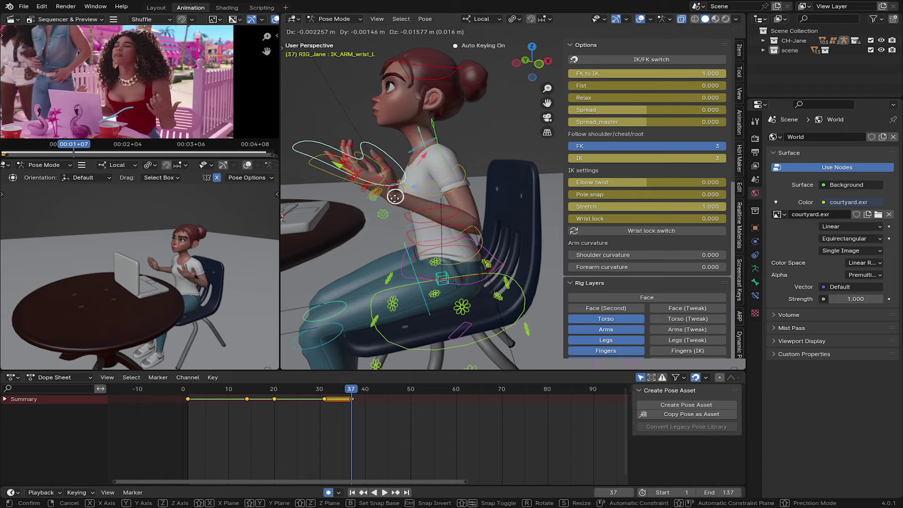
key("z")
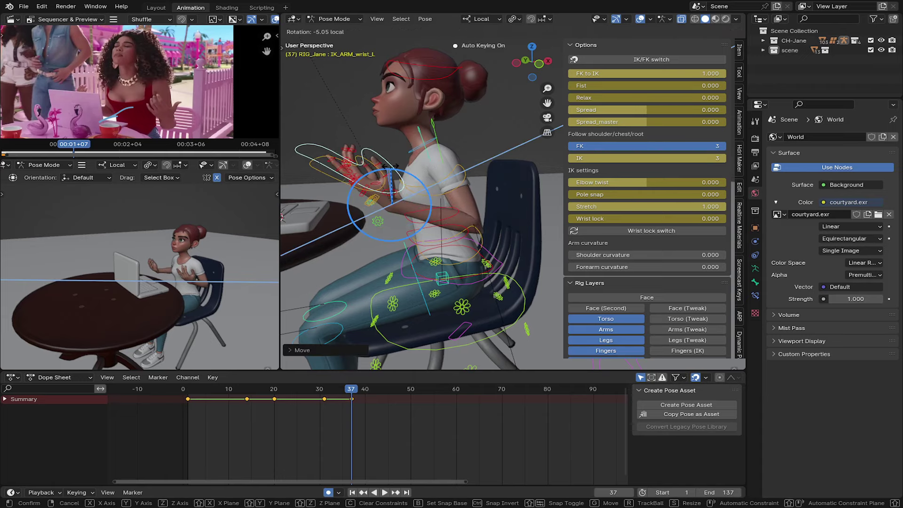
left_click(391, 166)
Step: Bend the right hand's little, ring, middle and index fingers
mouse_move(391, 166)
middle_mouse_down()
mouse_move(447, 182)
mouse_move(399, 206)
mouse_move(399, 185)
mouse_move(486, 202)
mouse_move(604, 57)
middle_mouse_up()
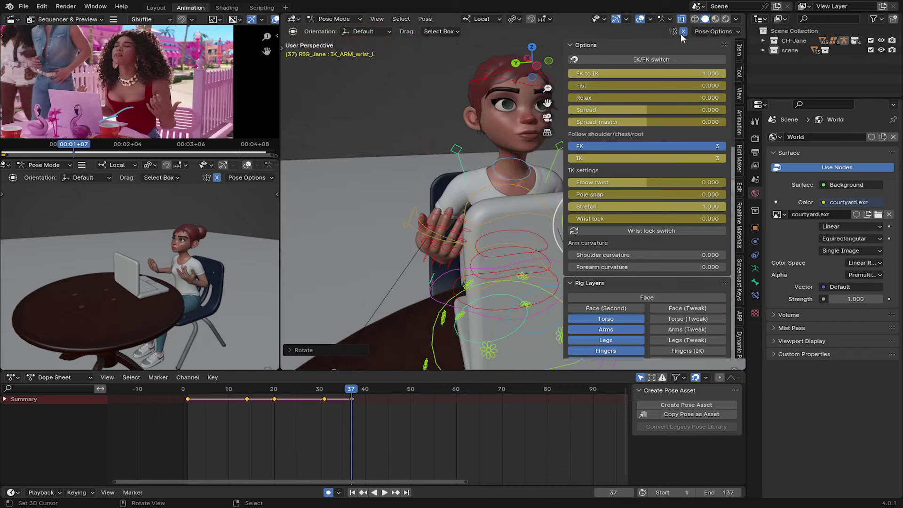
mouse_move(517, 188)
middle_mouse_down()
mouse_move(470, 235)
mouse_move(439, 286)
mouse_move(449, 264)
middle_mouse_up()
left_click(448, 264)
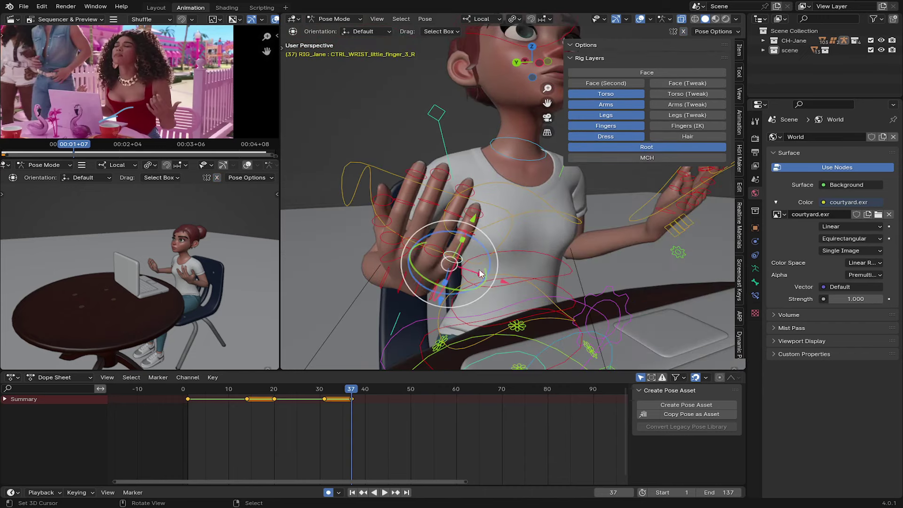
mouse_move(481, 274)
left_mouse_down()
mouse_move(475, 256)
mouse_move(403, 264)
left_mouse_up()
left_click(430, 254)
left_click(412, 245)
left_click(378, 254)
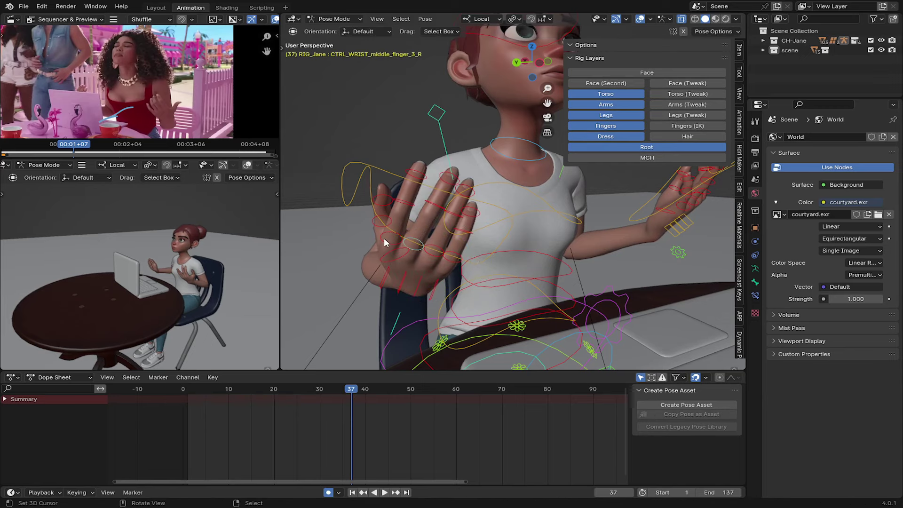
key("r")
left_click(419, 207)
middle_click_drag(437, 219, 414, 222)
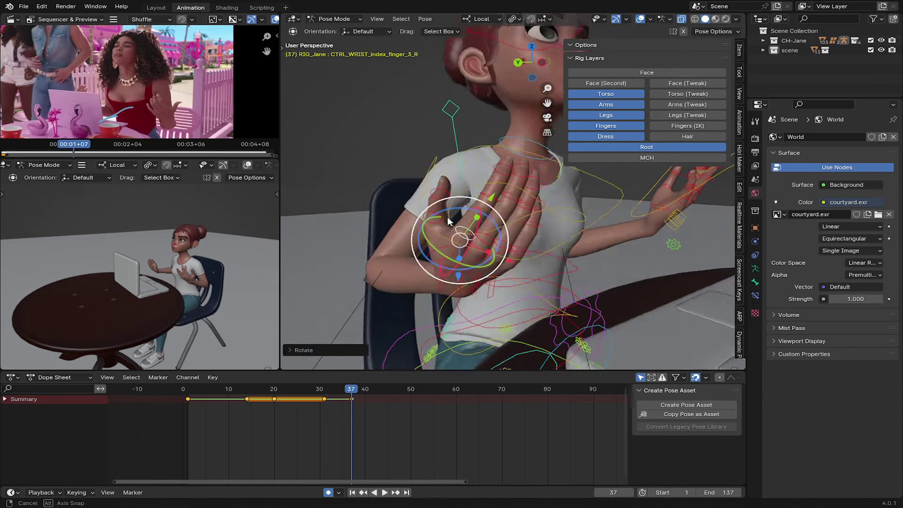
middle_click_drag(401, 263, 433, 250)
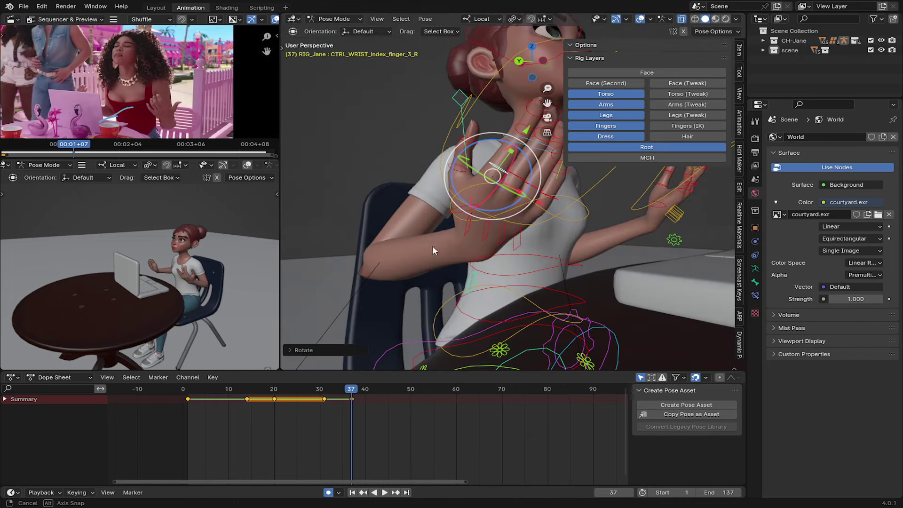
Step: Reposition the left hand closer to the face
left_click(446, 196)
mouse_move(447, 198)
middle_mouse_down()
mouse_move(495, 178)
mouse_move(410, 224)
mouse_move(485, 260)
mouse_move(504, 241)
middle_mouse_up()
left_click(494, 232)
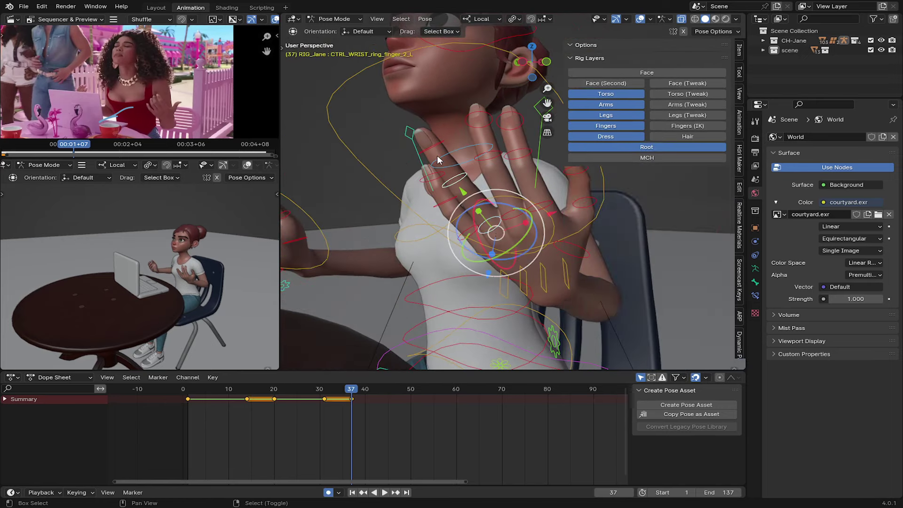
mouse_move(438, 160)
middle_mouse_down()
mouse_move(374, 223)
mouse_move(485, 250)
mouse_move(423, 184)
middle_mouse_up()
left_click(445, 237)
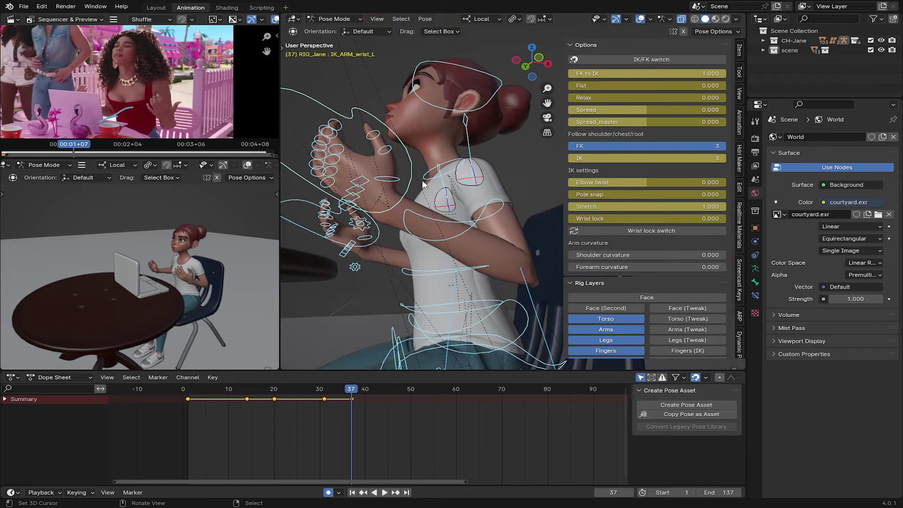
left_click(379, 203)
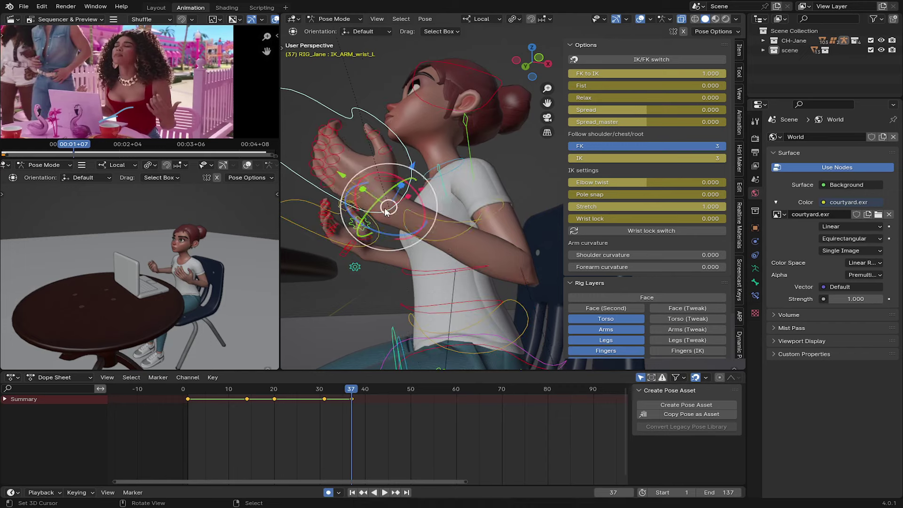
left_click_drag(379, 202, 398, 215)
Step: Rotate the whole character slightly with CTRL_TRS_main, comparing against frame 31
left_click(480, 348)
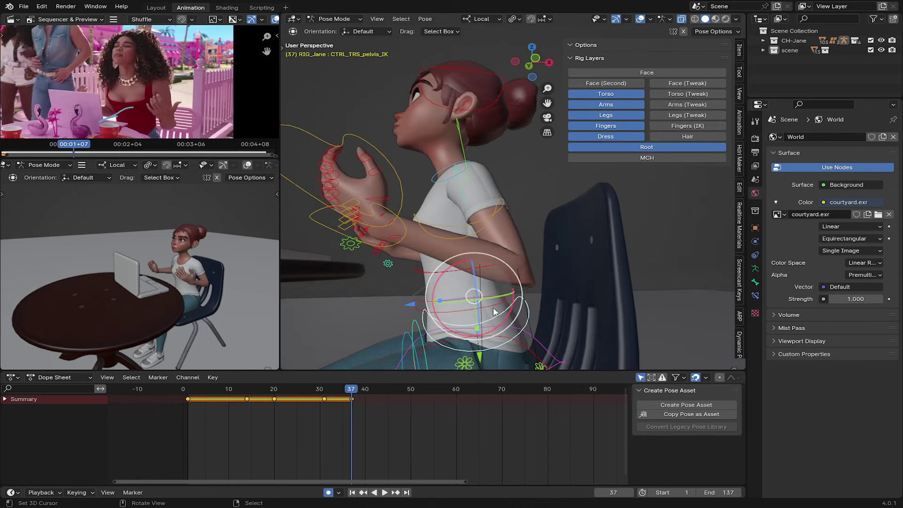
key("r")
key("Escape")
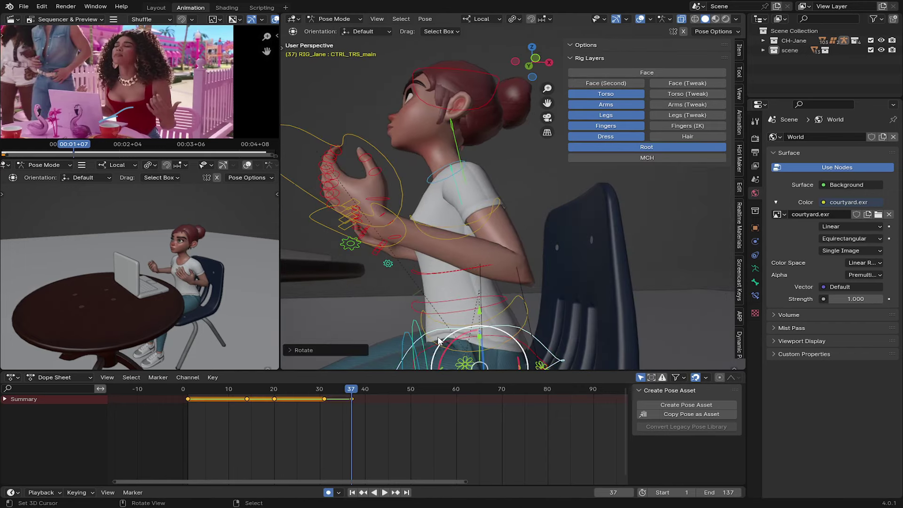
key("Down")
key("Up")
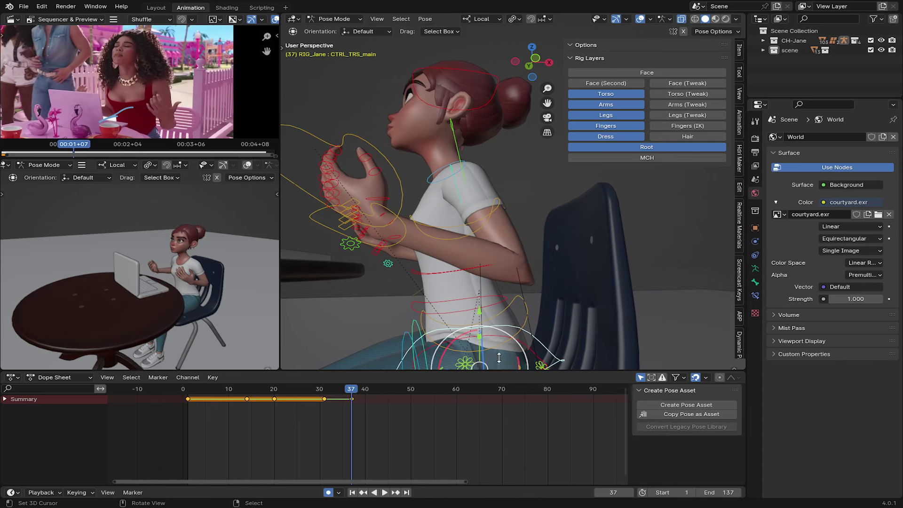
key("r")
left_click(479, 335)
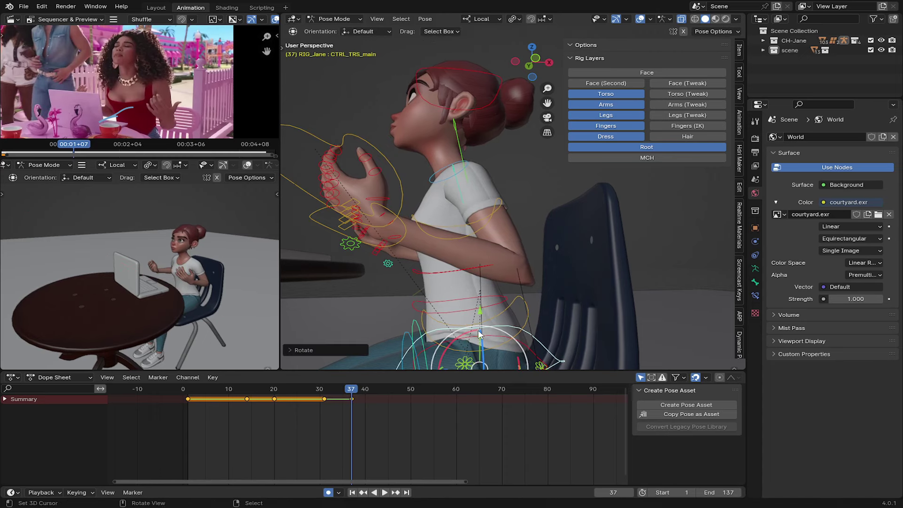
key("Down")
key("Up")
Step: Select all controls, save Barbie2.blend, and play the animation from the start
key("a")
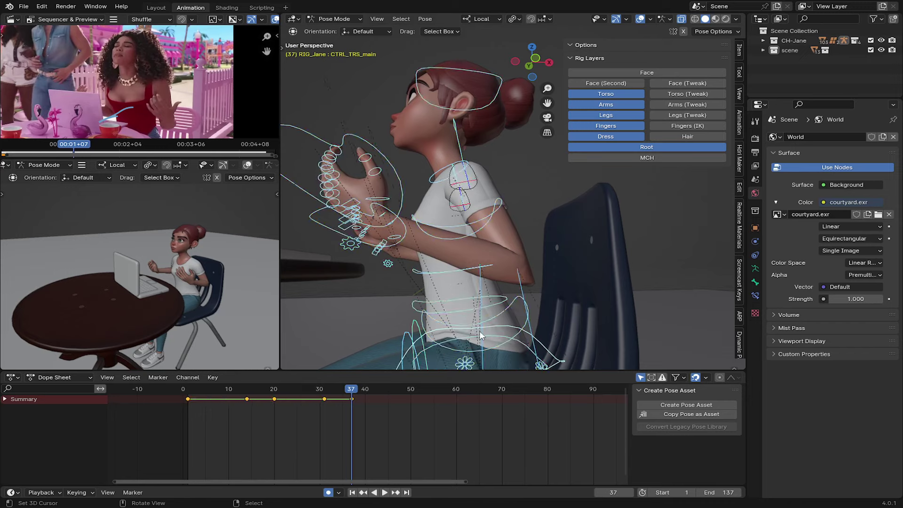
key("ctrl+s")
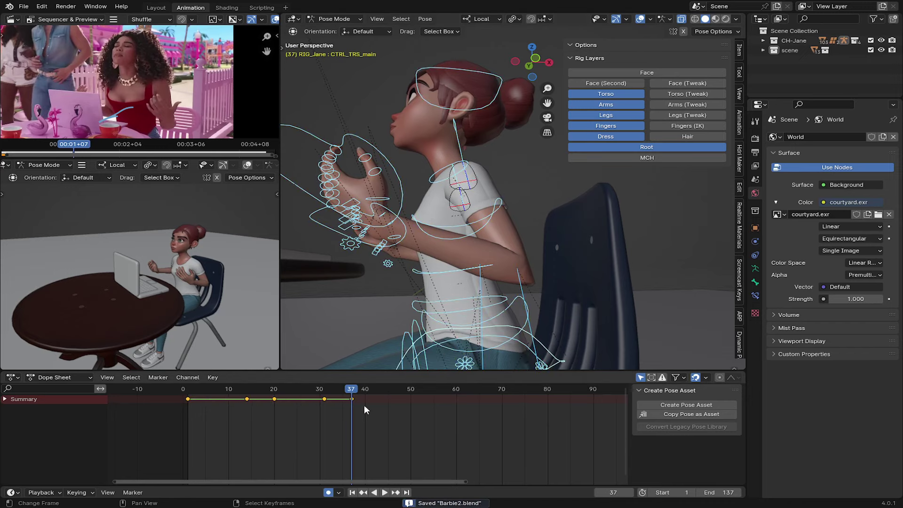
key("shift+Left")
key("space")
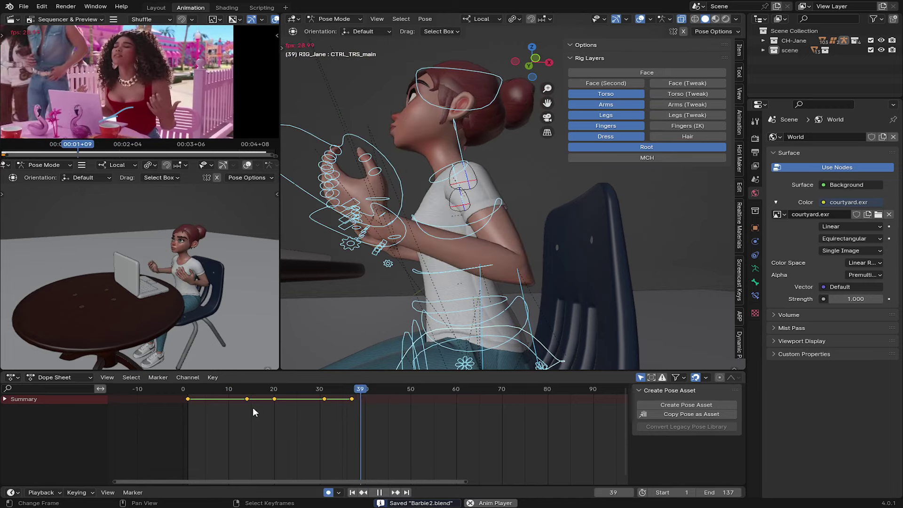
key("space")
key("Down")
mouse_move(354, 400)
left_mouse_down()
mouse_move(405, 410)
mouse_move(354, 402)
mouse_move(382, 409)
left_mouse_up()
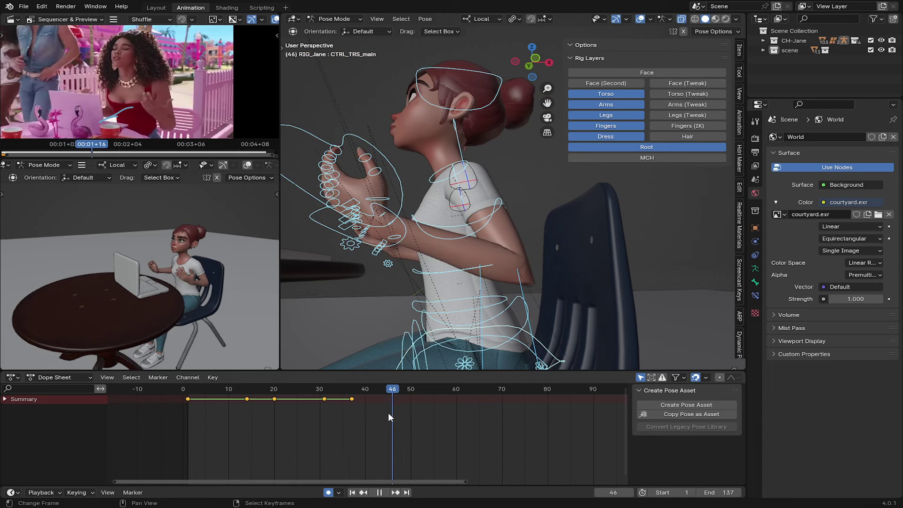
Step: Key the full rig at frame 45 and select the left wrist IK control
left_click_drag(388, 411, 388, 412)
key("i")
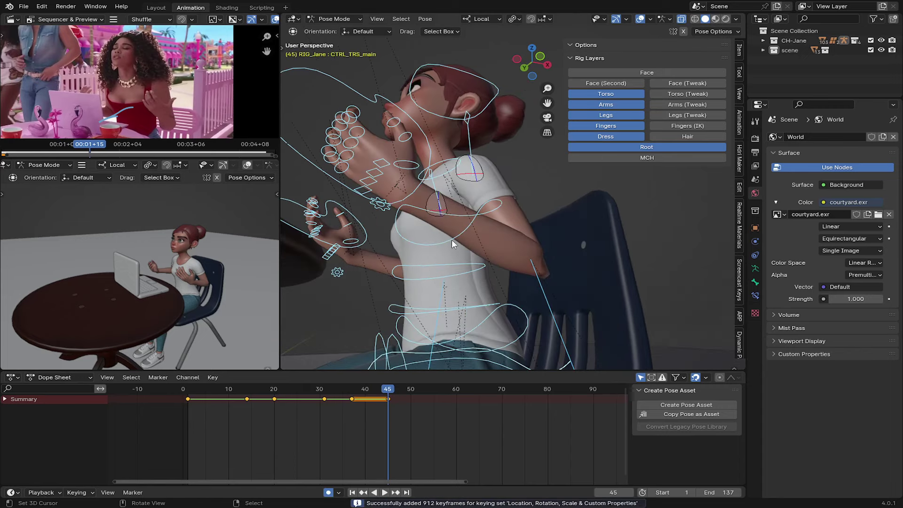
left_click(420, 196)
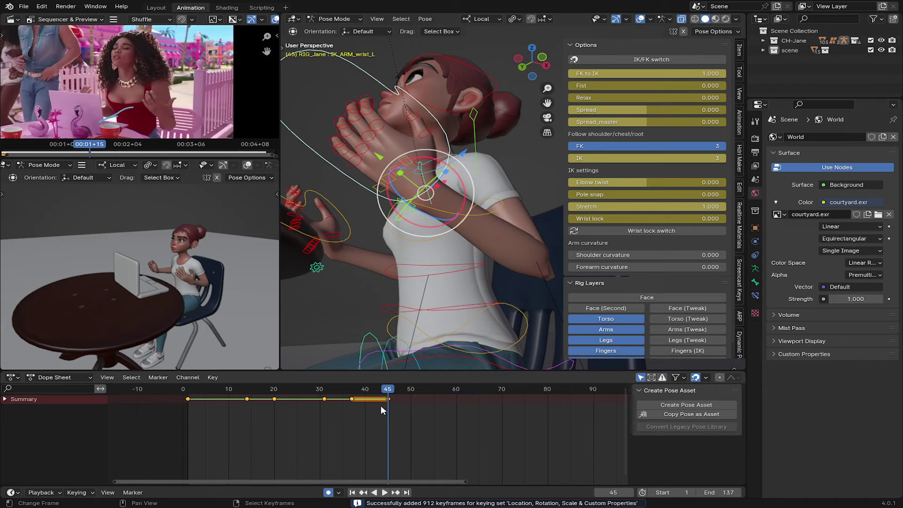
key("space")
key("space")
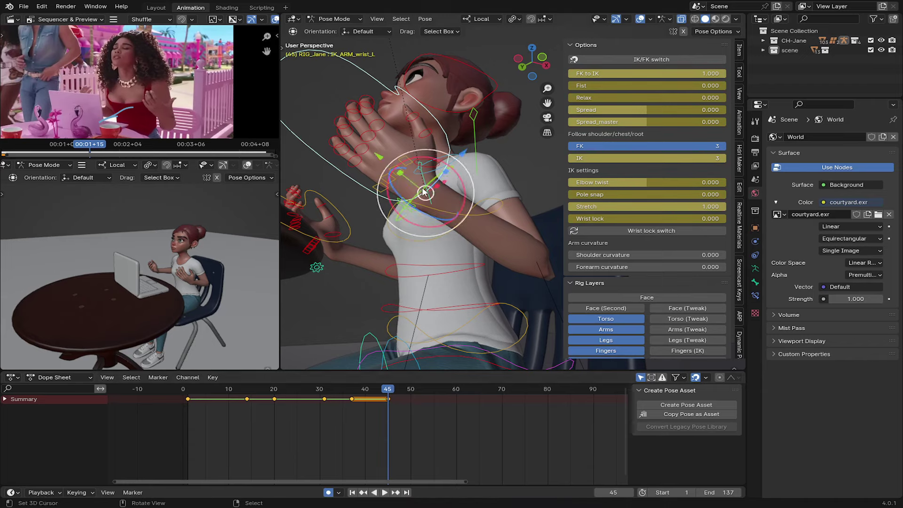
Step: In Global orientation, move the left wrist up and sideways across the chest
middle_click_drag(427, 202, 382, 222)
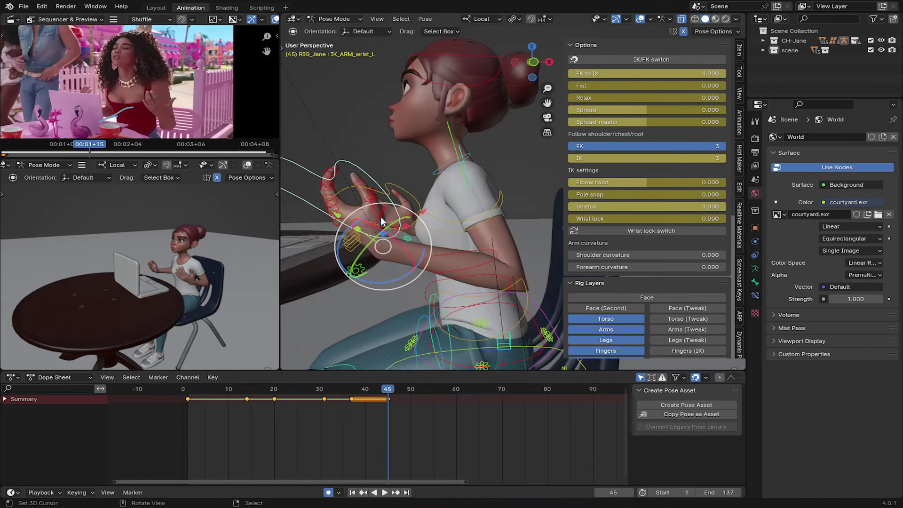
left_click(484, 19)
left_click(475, 53)
key("g")
key("z")
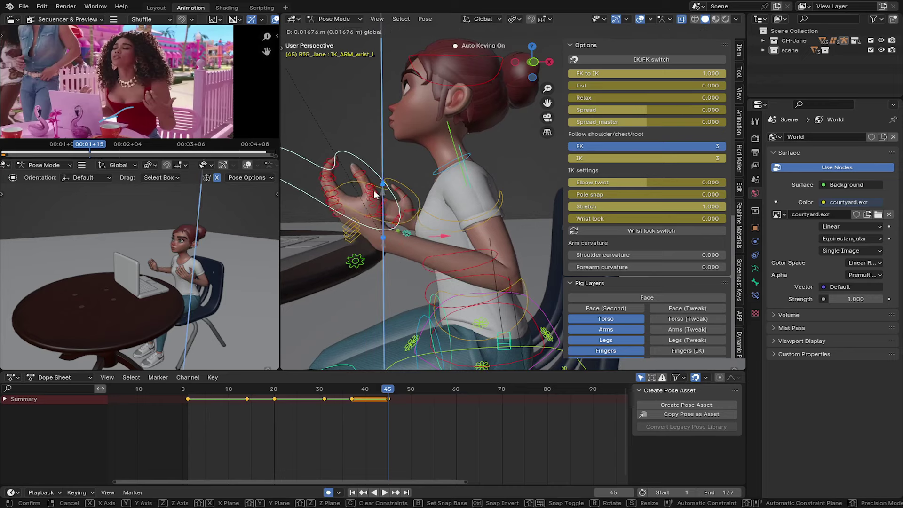
left_click(375, 194)
middle_click_drag(375, 195, 418, 235)
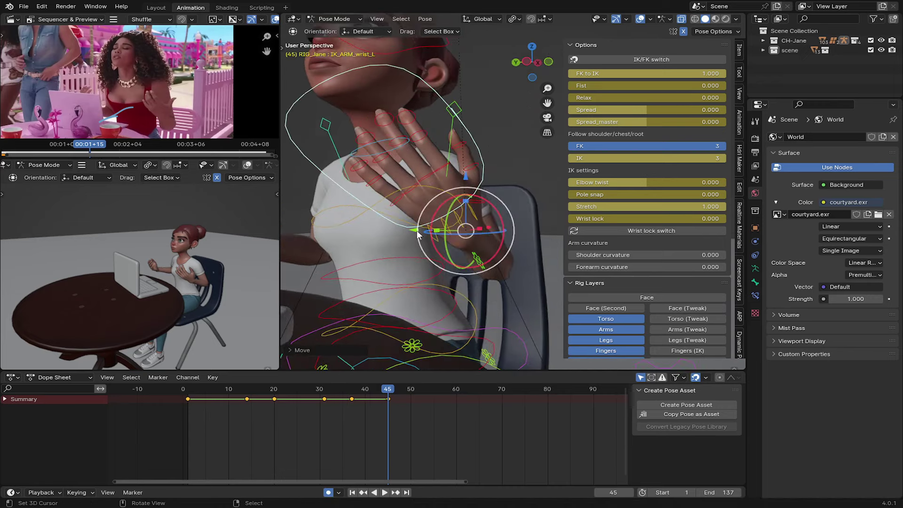
left_click_drag(418, 235, 403, 232)
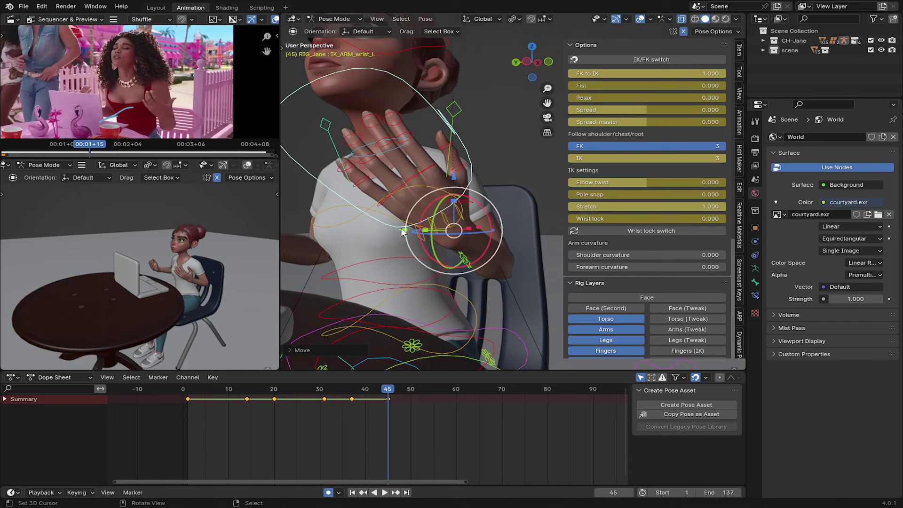
key("space")
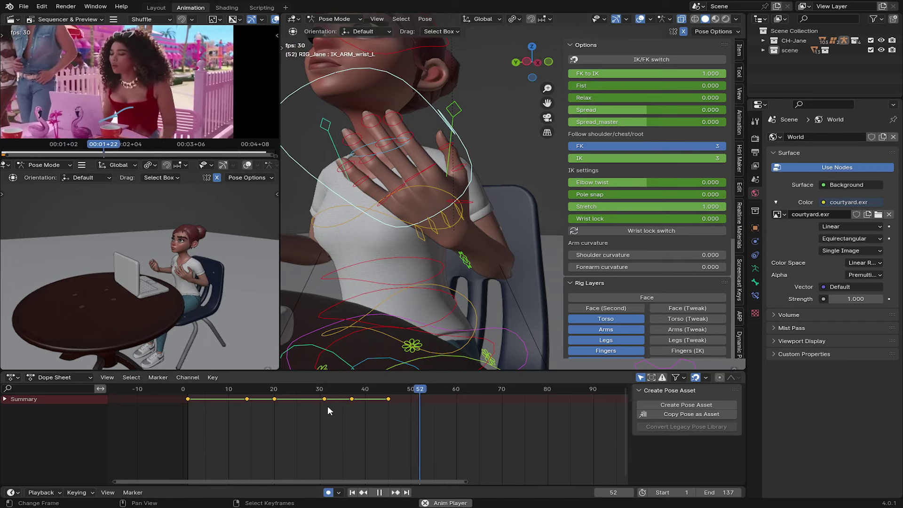
left_click_drag(335, 404, 388, 405)
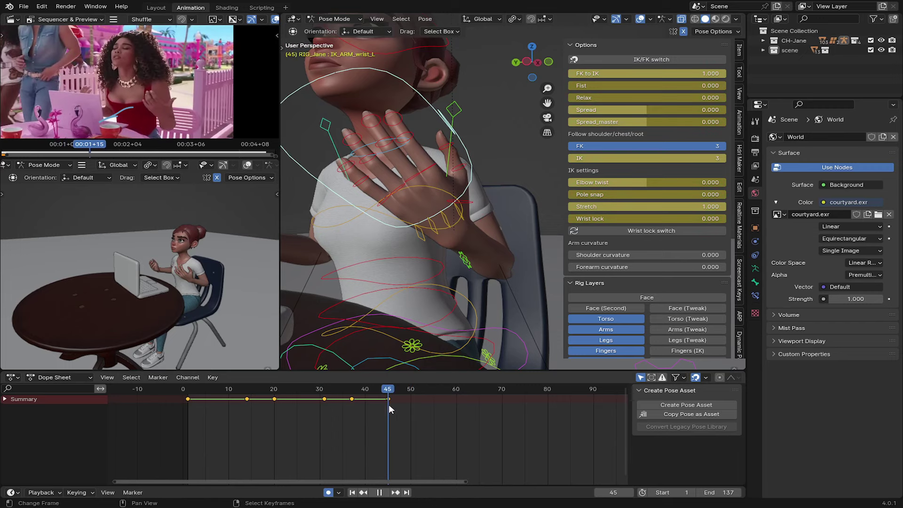
key("space")
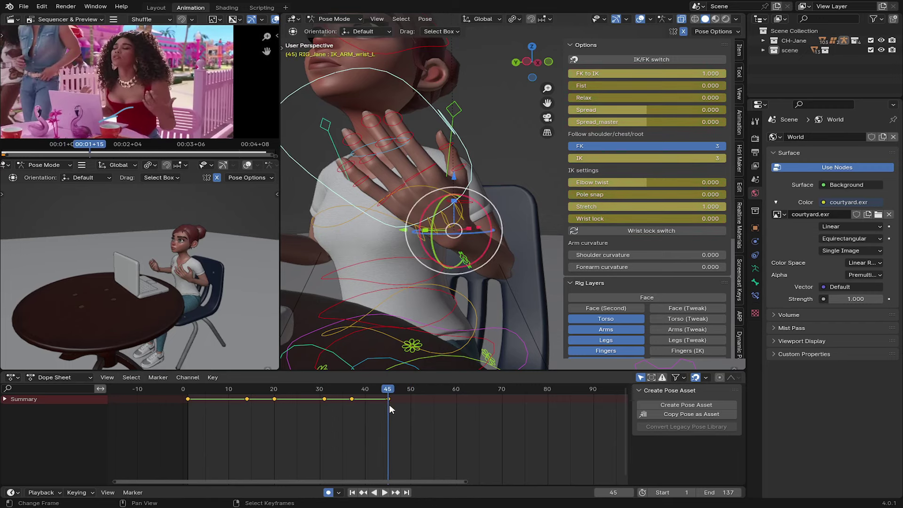
Step: Move the left wrist along Y and rotate it
mouse_move(423, 197)
middle_mouse_down()
mouse_move(420, 230)
mouse_move(377, 221)
middle_mouse_up()
key("g")
key("y")
left_click(420, 229)
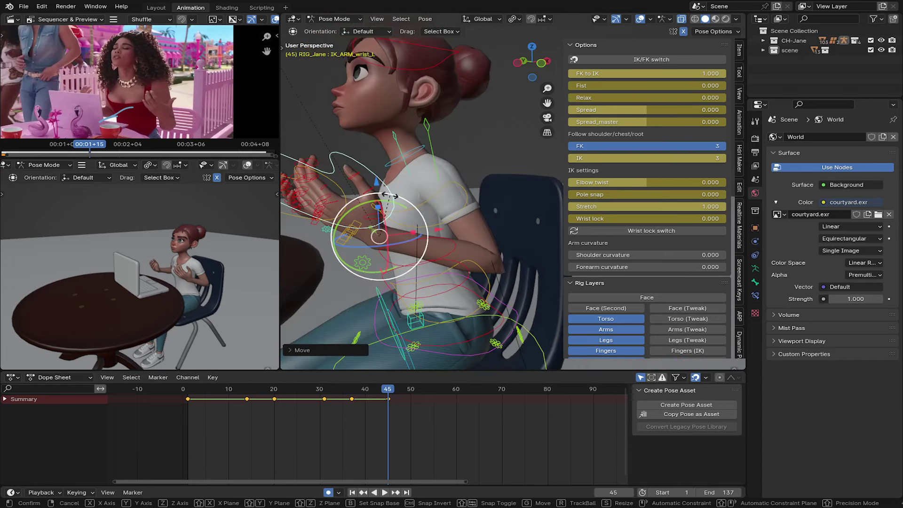
key("r")
left_click(379, 235)
key("g")
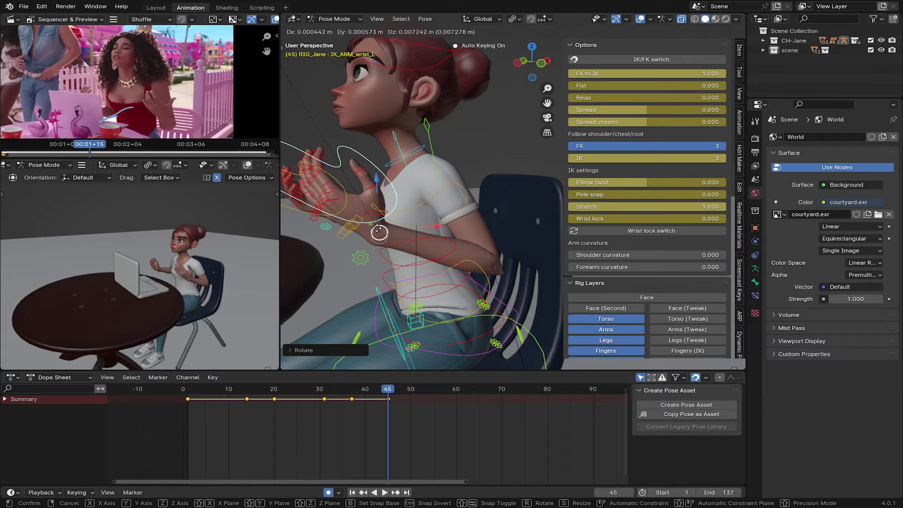
left_click(376, 230)
Step: Nudge the left wrist into place, comparing with the frame 37 key
middle_click_drag(375, 230, 422, 242)
key("g")
left_click(427, 244)
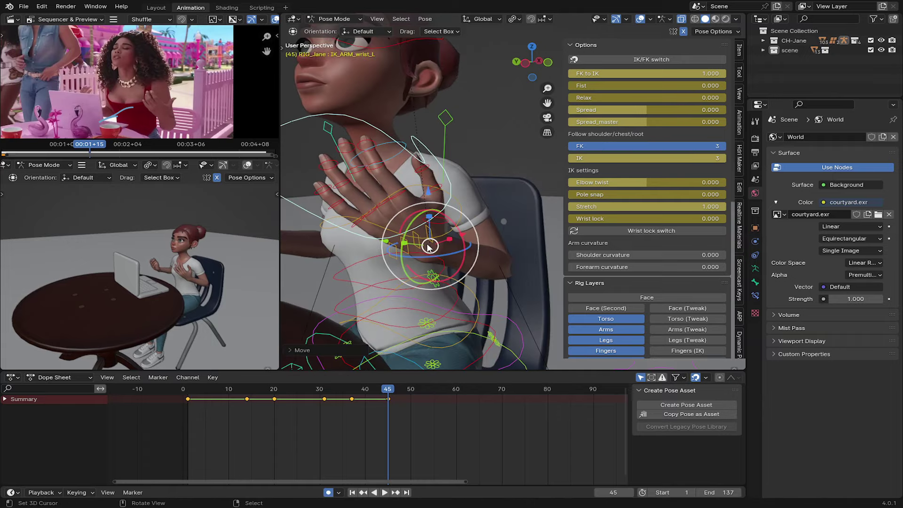
key("Down")
key("Up")
key("Down")
key("Up")
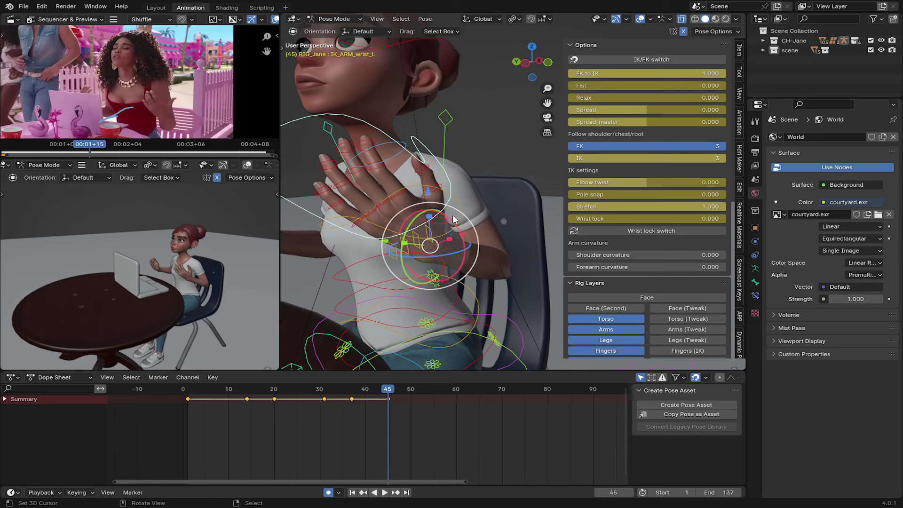
Step: Back in Local orientation, rotate the left wrist around its local X axis
left_click(497, 18)
left_click(489, 57)
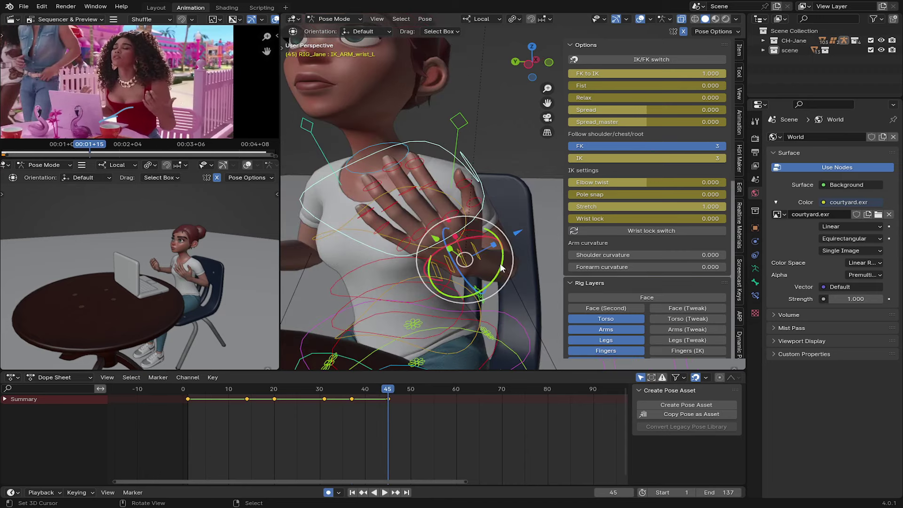
key("r")
key("x")
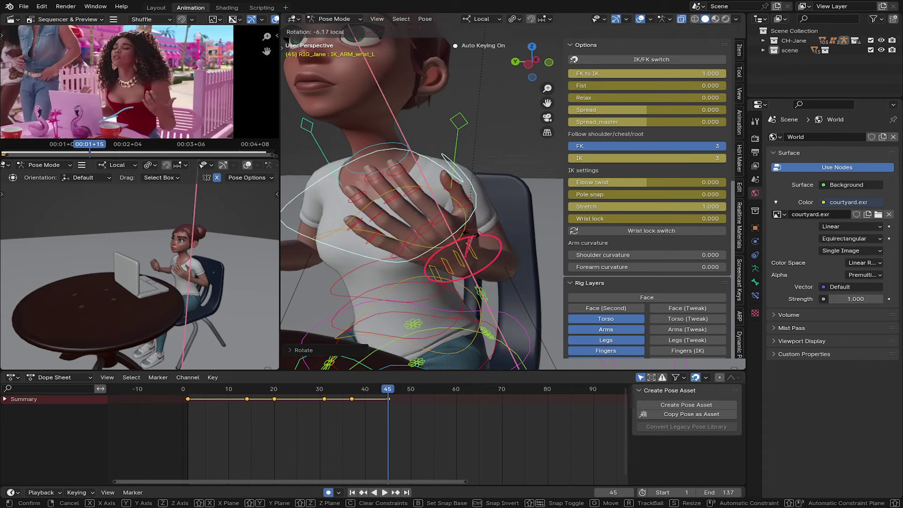
left_click(471, 234)
key("Up")
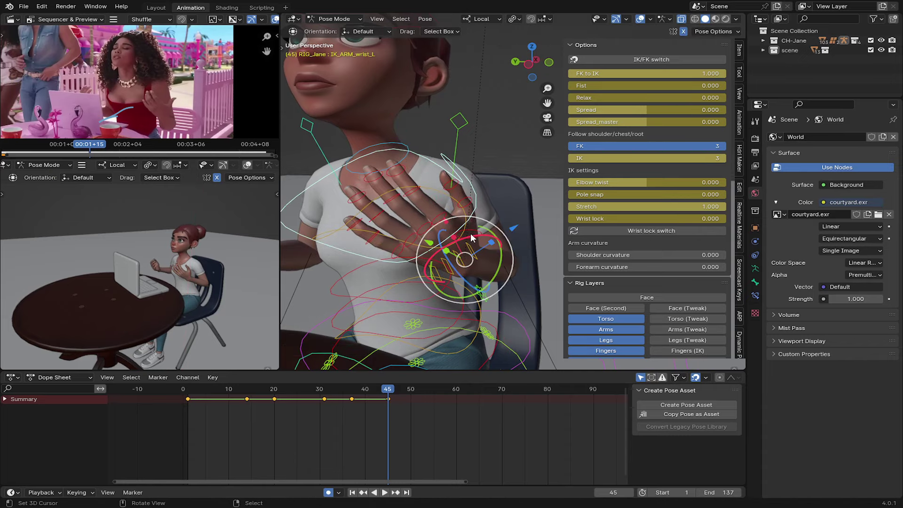
key("Down")
key("Up")
middle_click_drag(479, 266, 461, 316)
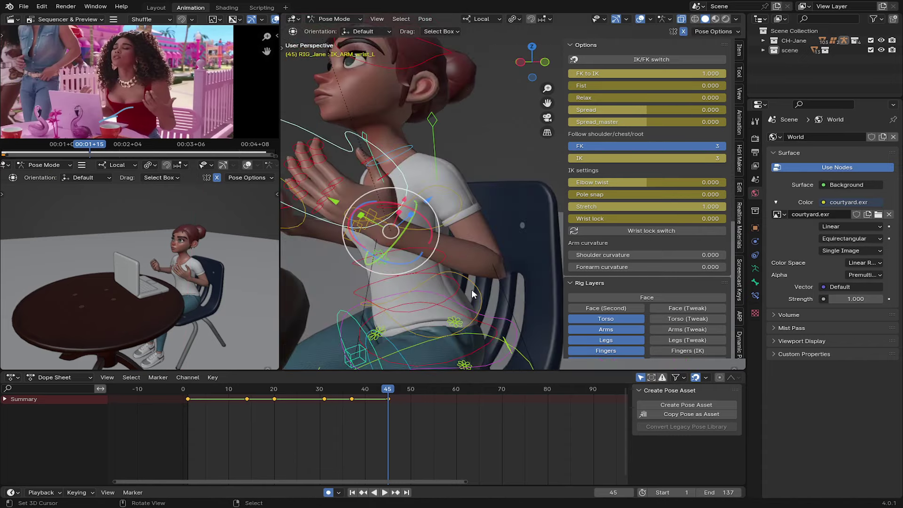
left_click(461, 316)
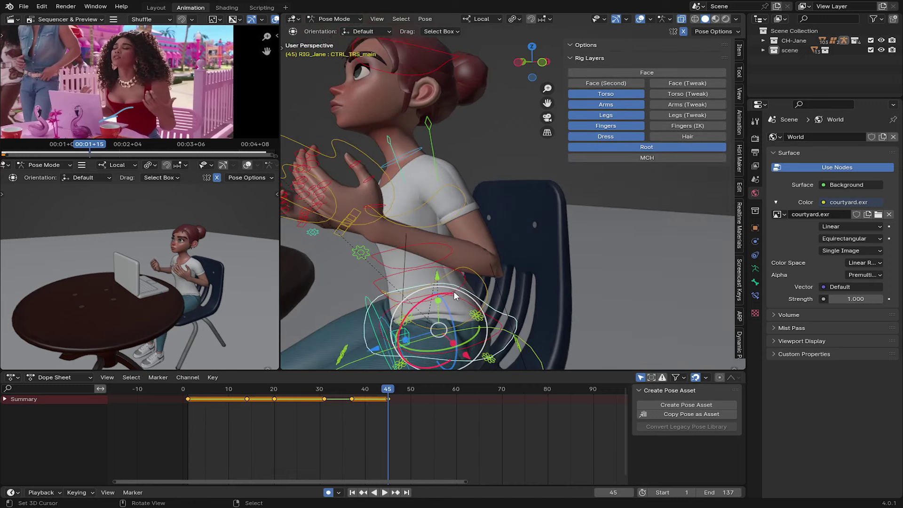
Step: Tilt the whole body backward with CTRL_TRS_main, comparing with the frame 37 pose
middle_click_drag(454, 296, 455, 297)
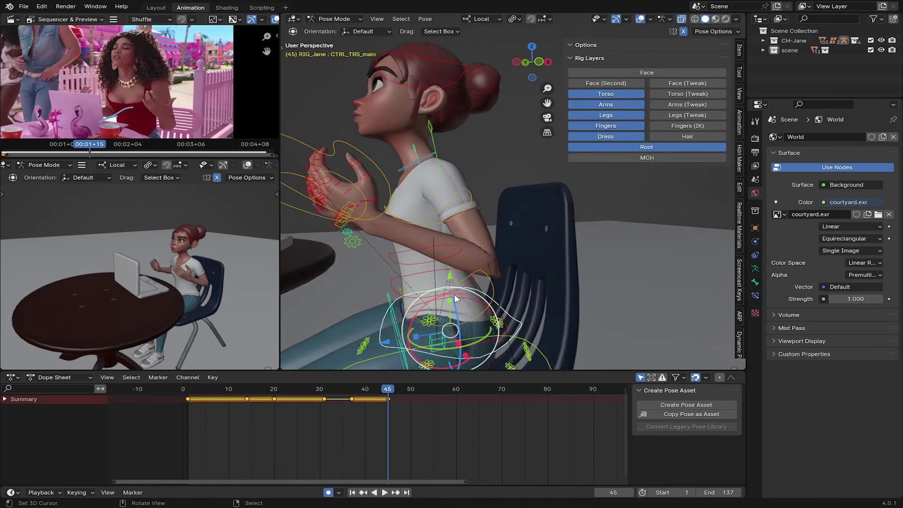
key("r")
left_click(425, 298)
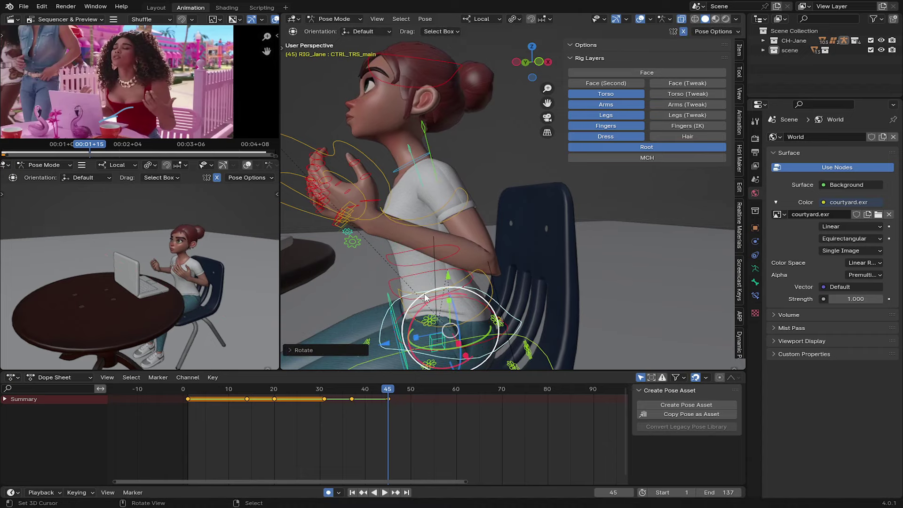
key("Down")
key("Up")
key("Down")
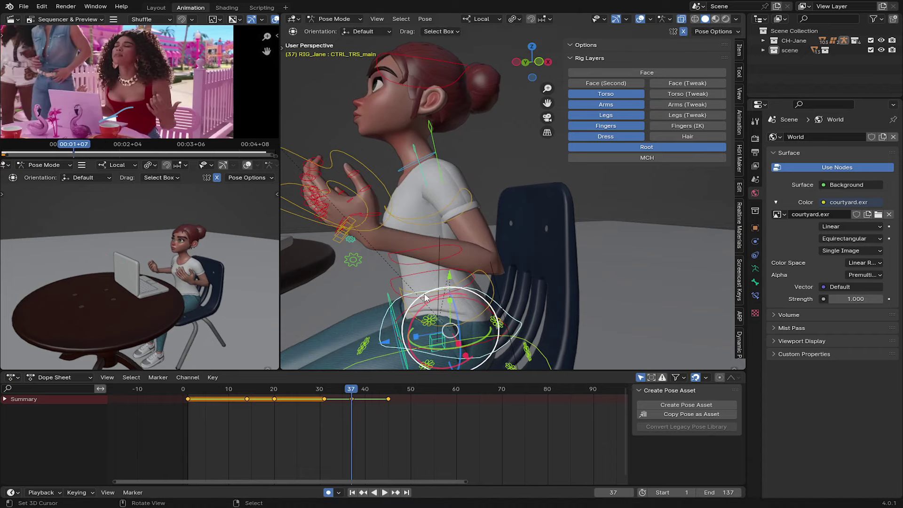
key("Up")
key("Down")
key("Up")
key("Down")
key("Up")
Step: Select all rig controls and review the motion after frame 45
key("a")
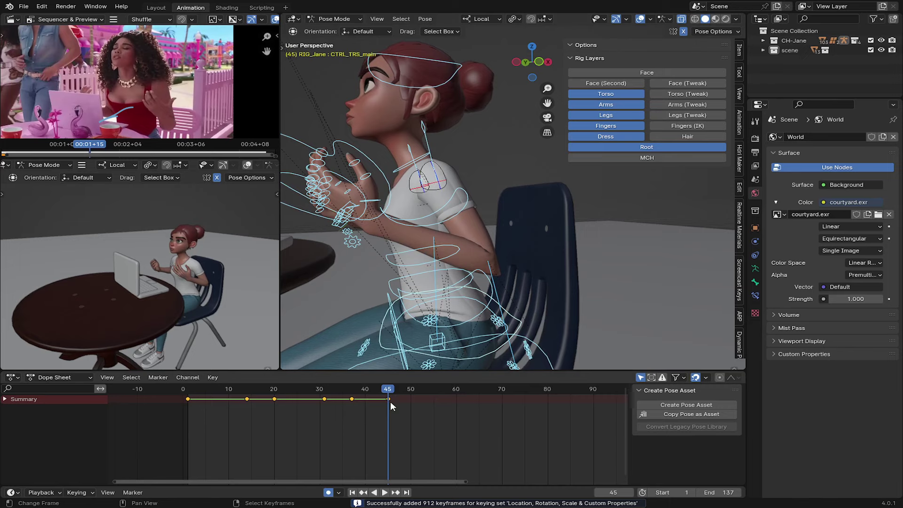
key("space")
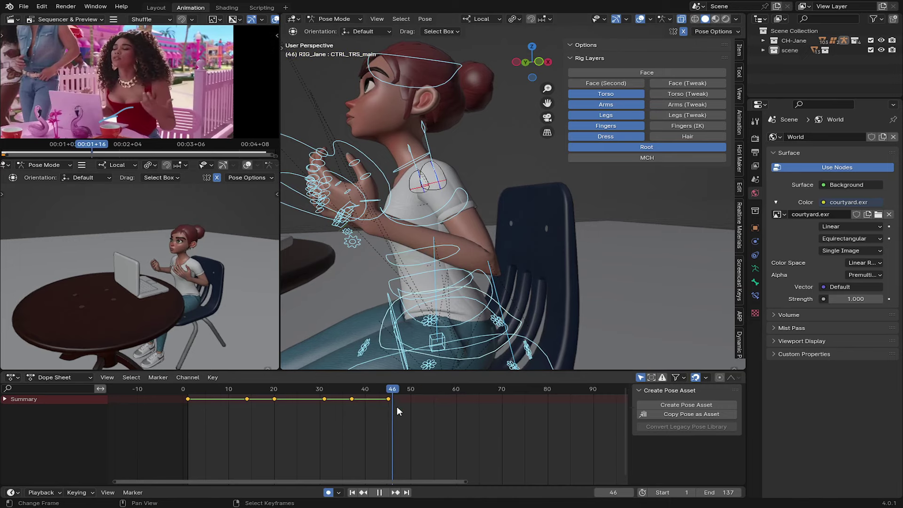
mouse_move(386, 408)
left_mouse_down()
mouse_move(433, 421)
mouse_move(387, 404)
mouse_move(434, 411)
left_mouse_up()
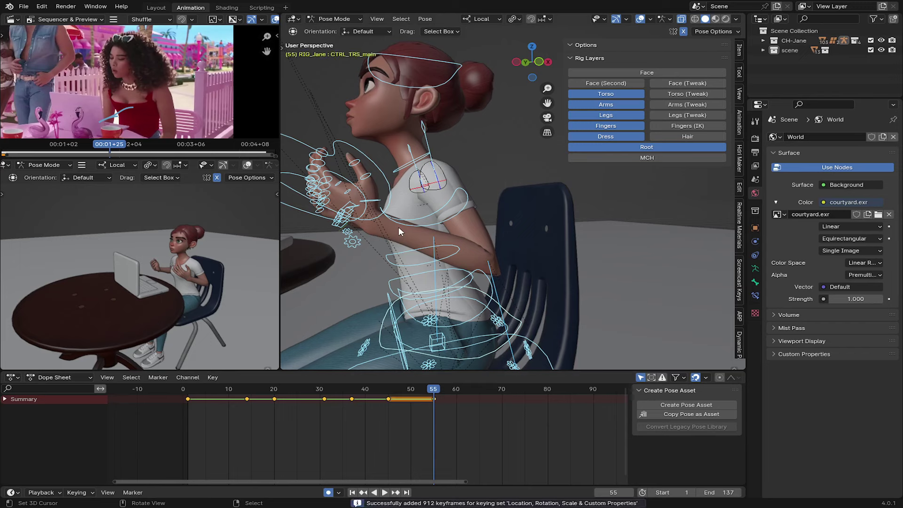
Step: Lower the left wrist IK control down toward her lap at frame 55
middle_click_drag(400, 228, 432, 217)
left_click(409, 210)
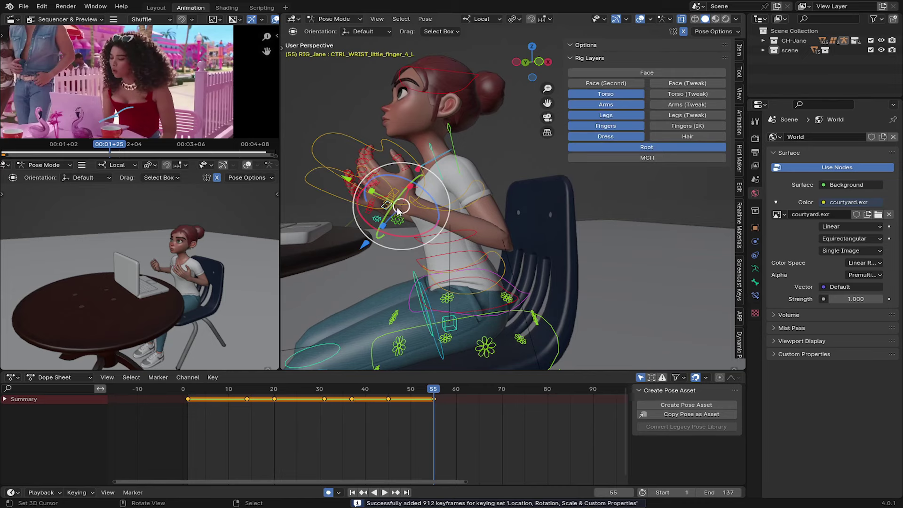
key("g")
left_click(411, 300)
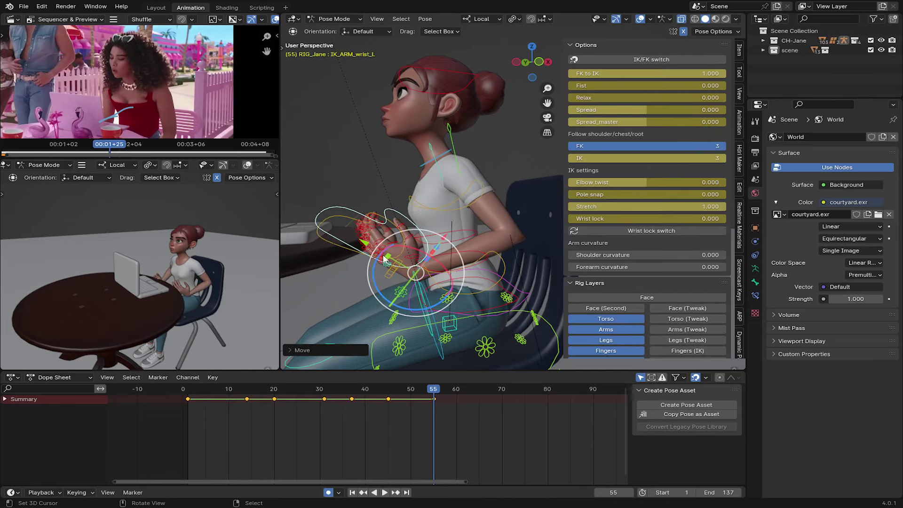
left_click_drag(372, 274, 382, 331)
middle_click_drag(382, 331, 431, 320)
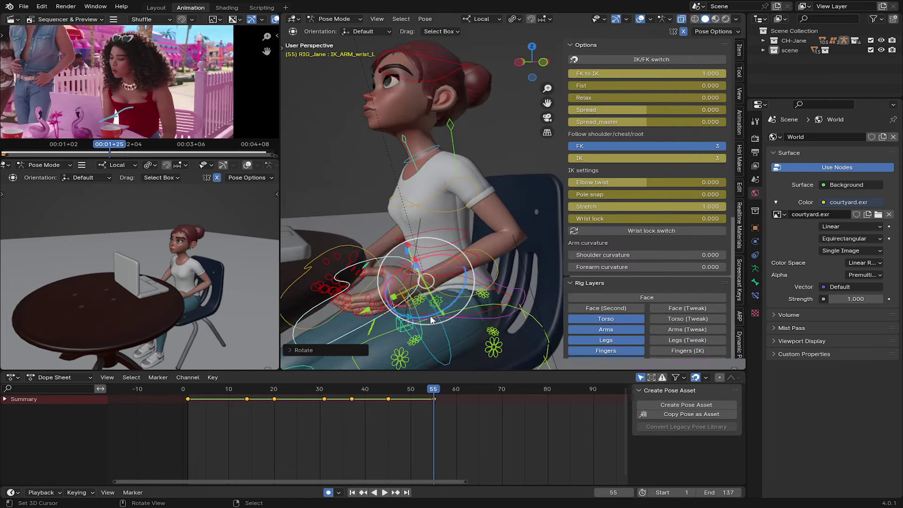
Step: Rotate the left wrist around Y and twist the hand to a new orientation
key("r")
key("y")
left_click(417, 269)
middle_click_drag(416, 269, 471, 287)
key("r")
left_click(482, 289)
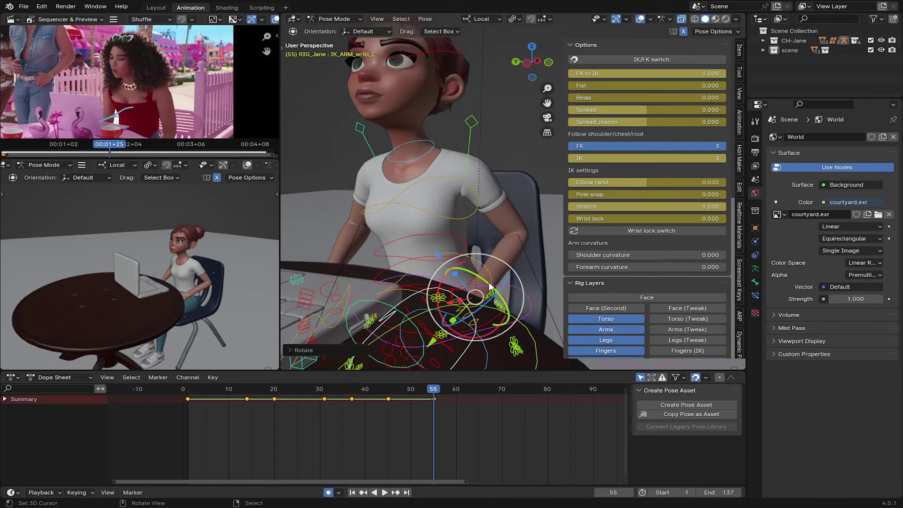
left_click_drag(480, 288, 473, 359)
Step: Review the frames after 55, then re-adjust the left wrist position and rotation at frame 55
left_click_drag(435, 405, 435, 405)
middle_click_drag(423, 263, 397, 216)
key("g")
left_click(431, 247)
mouse_move(430, 247)
middle_mouse_down()
mouse_move(437, 254)
mouse_move(413, 239)
mouse_move(427, 242)
mouse_move(322, 256)
middle_mouse_up()
key("r")
left_click(442, 252)
Step: Zoom in from a side view and nudge the left wrist into place
scroll(450, 221, "up", 3)
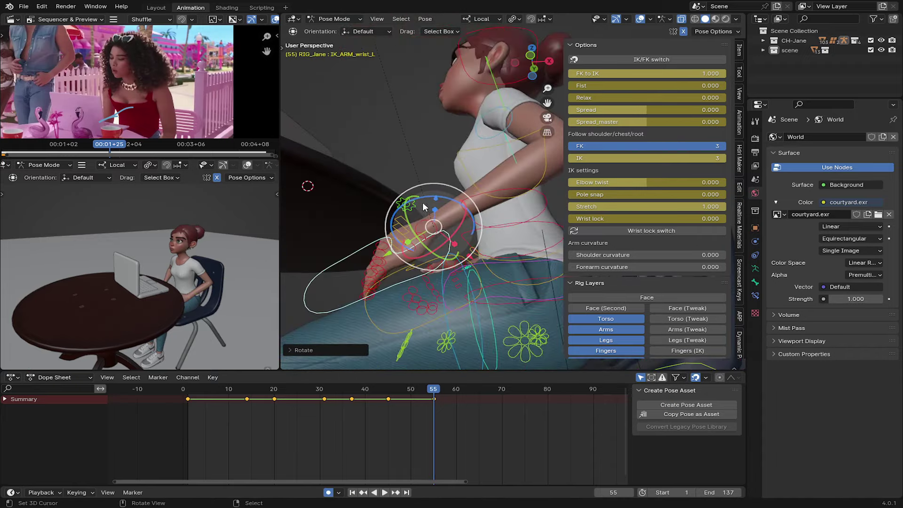
mouse_move(430, 244)
middle_mouse_down()
mouse_move(449, 264)
mouse_move(470, 141)
middle_mouse_up()
key("g")
left_click(438, 252)
scroll(450, 264, "down", 2)
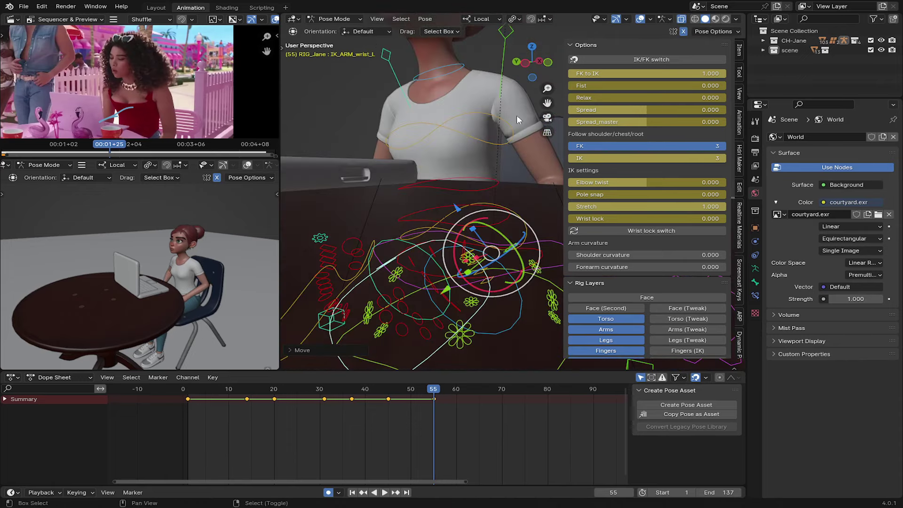
Step: Rotate CTRL_ARM_shoulder_blade_L slightly
left_click(487, 105)
mouse_move(487, 110)
middle_mouse_down()
mouse_move(515, 95)
mouse_move(437, 171)
middle_mouse_up()
key("r")
left_click(533, 95)
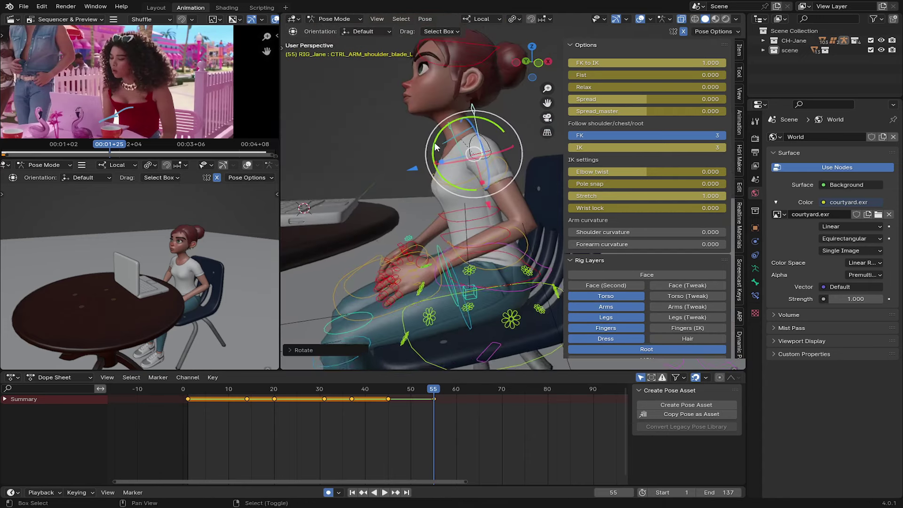
Step: Play the motion, then tilt the shoulder IK control forward toward the laptop at frame 55
key("space")
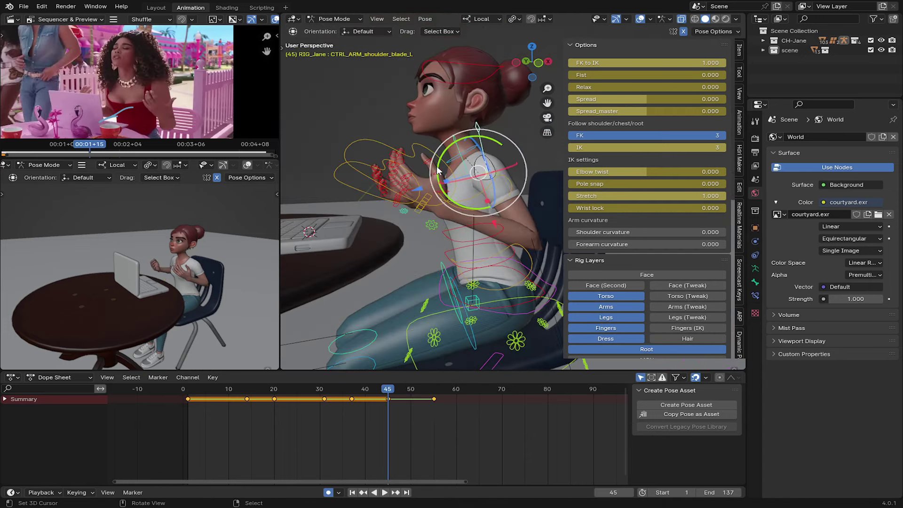
key("Escape")
left_click(482, 244)
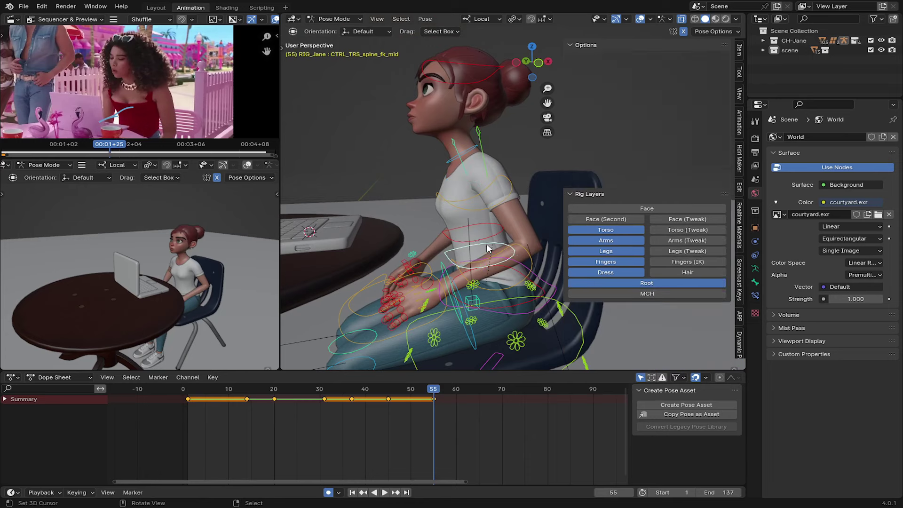
left_click(468, 180)
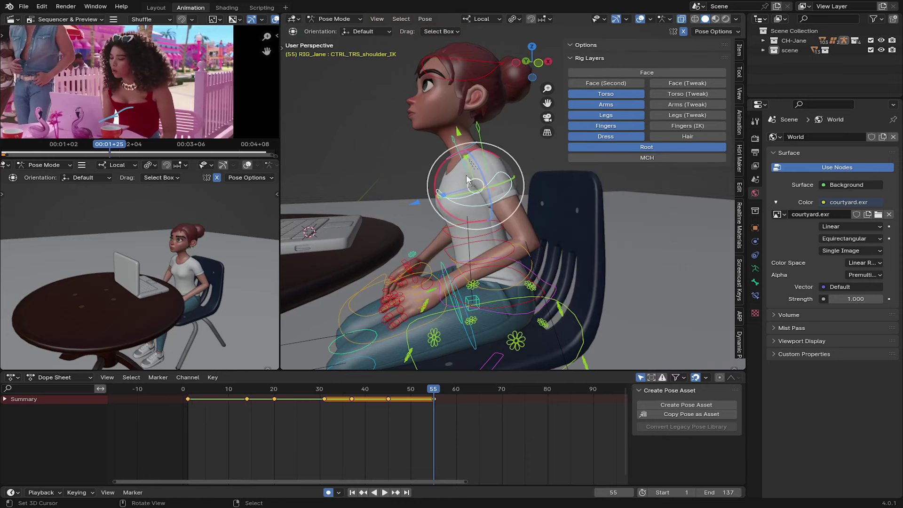
mouse_move(449, 159)
left_mouse_down()
mouse_move(449, 77)
mouse_move(468, 156)
left_mouse_up()
Step: Redo the forward shoulder tilt, rotate the head control, and play back from an earlier frame
left_click(449, 76)
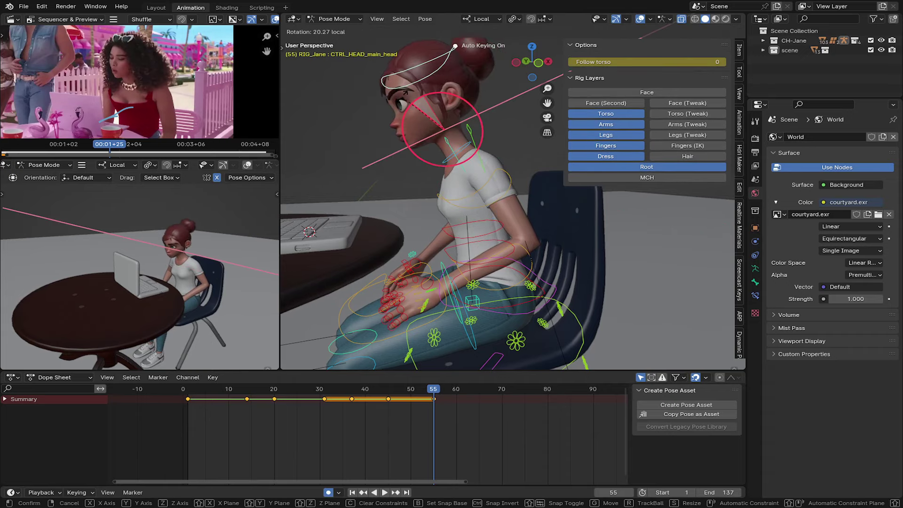
key("ctrl+z")
key("ctrl+z")
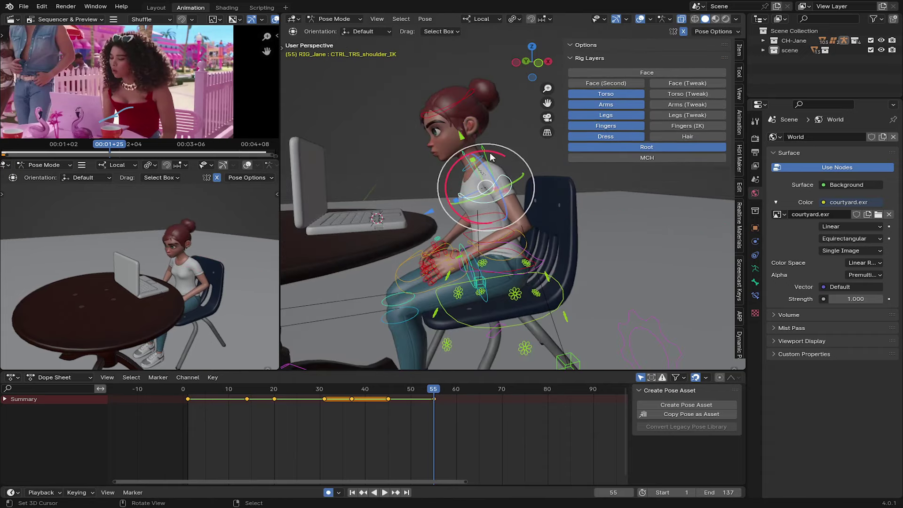
mouse_move(490, 157)
left_mouse_down()
mouse_move(452, 127)
mouse_move(449, 113)
left_mouse_up()
left_click(447, 116)
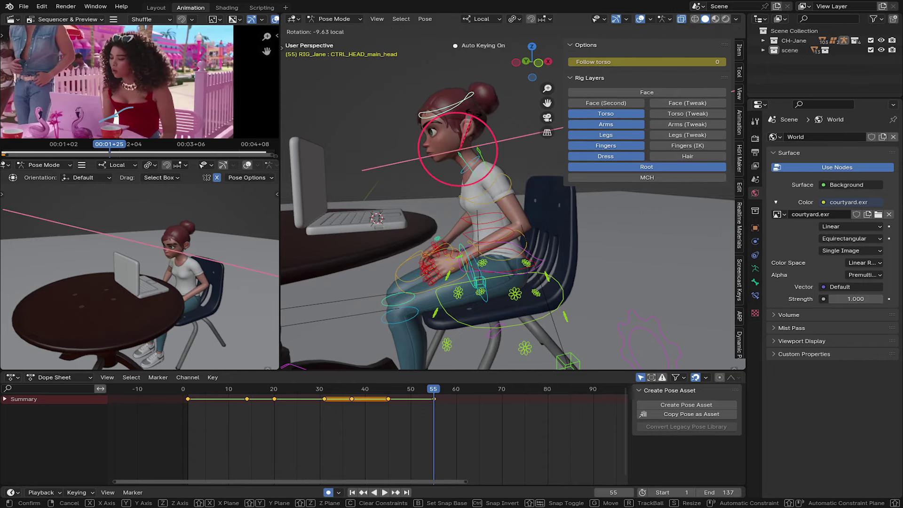
left_click(476, 165)
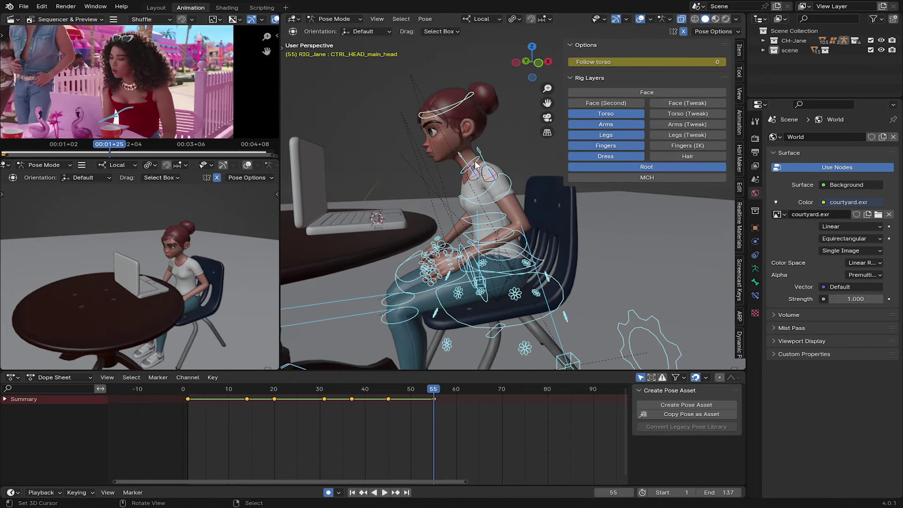
left_click(335, 431)
key("space")
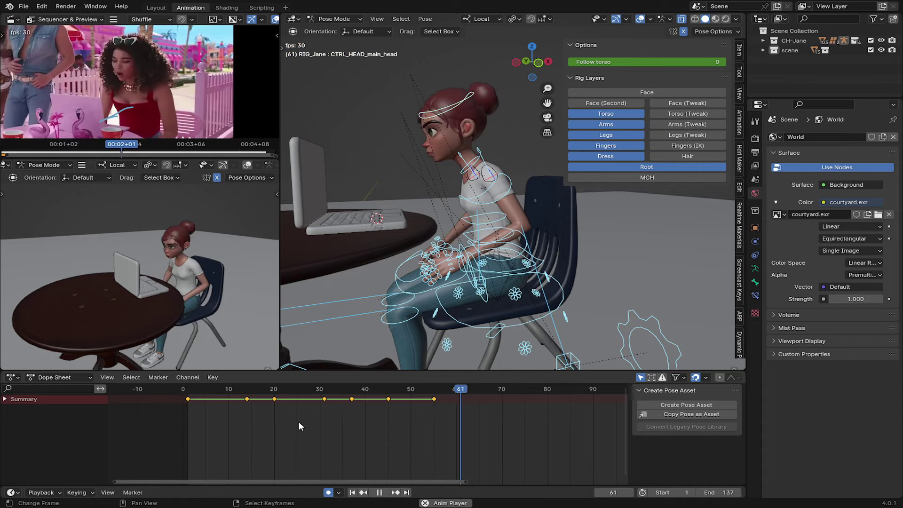
Step: Compare the motion with the reference, save Barbie2.blend, and replay around frame 55
mouse_move(299, 421)
left_mouse_down()
mouse_move(313, 405)
mouse_move(368, 411)
mouse_move(327, 398)
mouse_move(439, 421)
mouse_move(350, 403)
mouse_move(254, 397)
mouse_move(362, 399)
mouse_move(204, 401)
mouse_move(434, 400)
left_mouse_up()
key("ctrl+s")
key("ctrl+s")
middle_click_drag(444, 402, 324, 411)
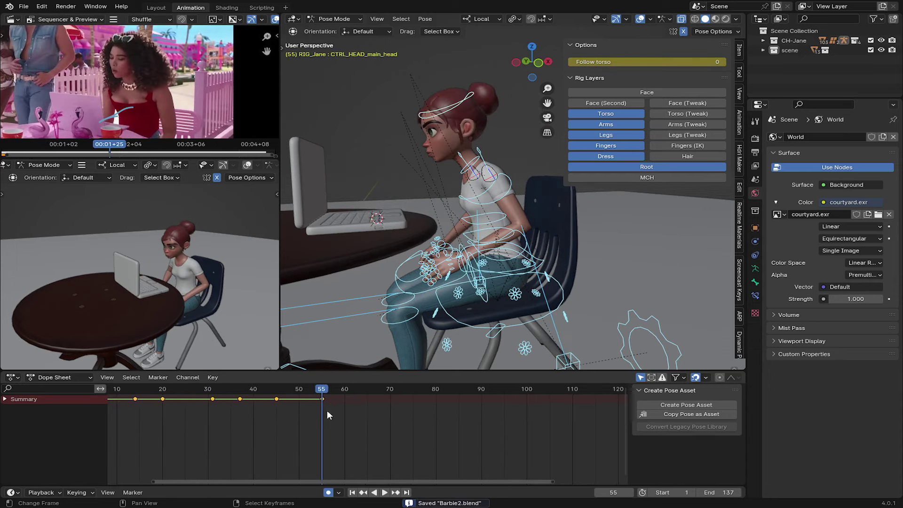
key("space")
mouse_move(327, 410)
left_mouse_down()
mouse_move(318, 407)
mouse_move(372, 416)
left_mouse_up()
mouse_move(473, 215)
middle_mouse_down()
mouse_move(509, 219)
mouse_move(479, 230)
mouse_move(513, 188)
mouse_move(499, 155)
mouse_move(531, 199)
middle_mouse_up()
Step: Key the whole pose at frame 66, then rotate the left shoulder blade, comparing with frame 55
key("i")
left_click(501, 149)
key("r")
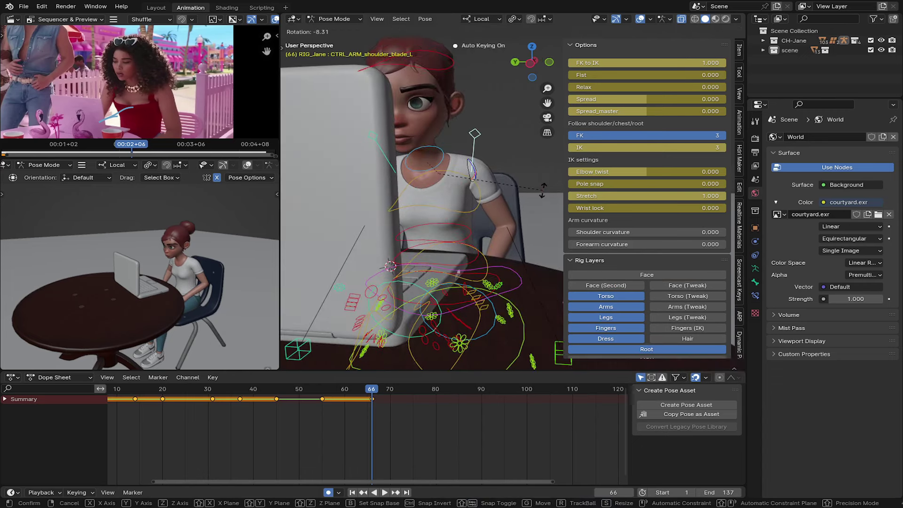
left_click(543, 190)
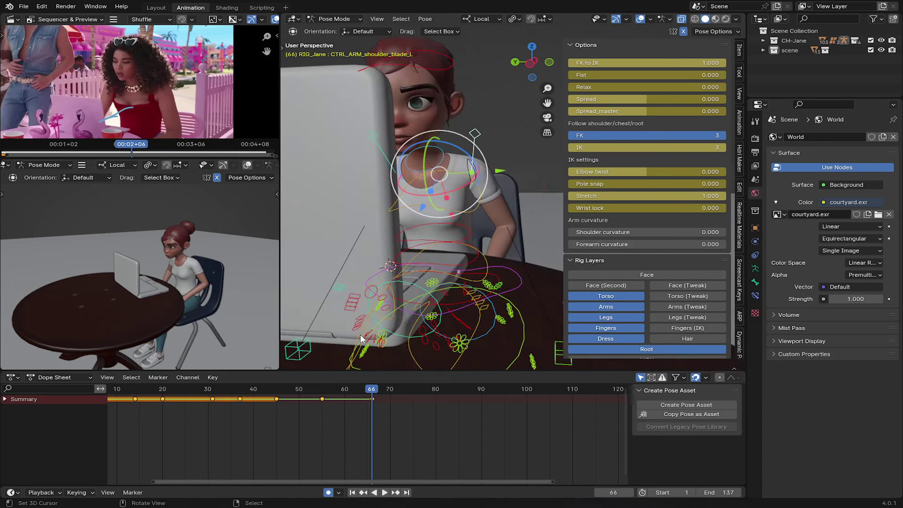
key("Down")
key("Up")
key("Down")
key("Up")
Step: Move the left elbow pole target and the right wrist IK control to new positions
middle_click_drag(360, 335, 514, 348)
left_click(482, 330)
key("g")
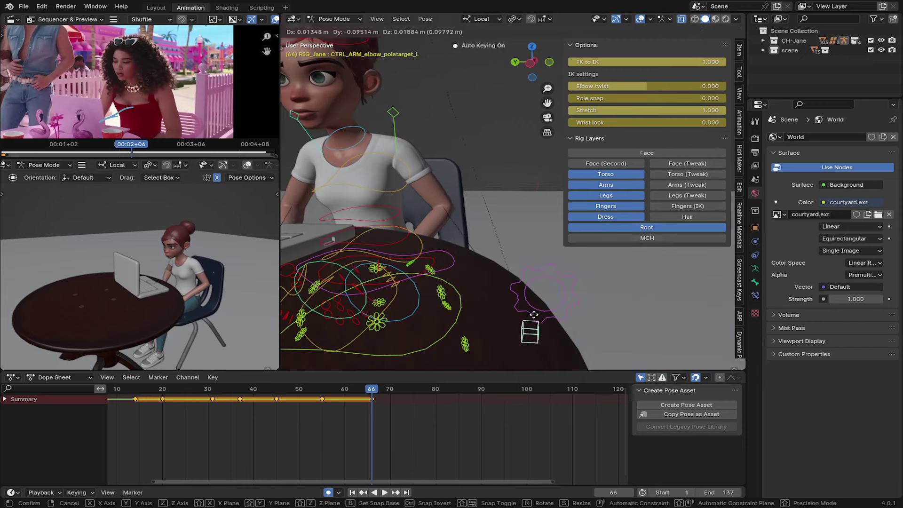
left_click(543, 309)
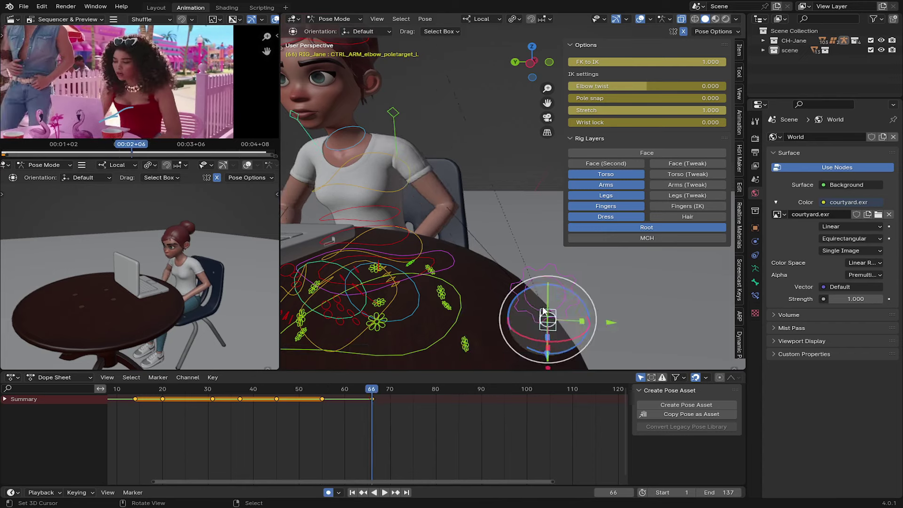
mouse_move(543, 310)
middle_mouse_down()
mouse_move(458, 308)
mouse_move(421, 284)
middle_mouse_up()
left_click(401, 247)
key("g")
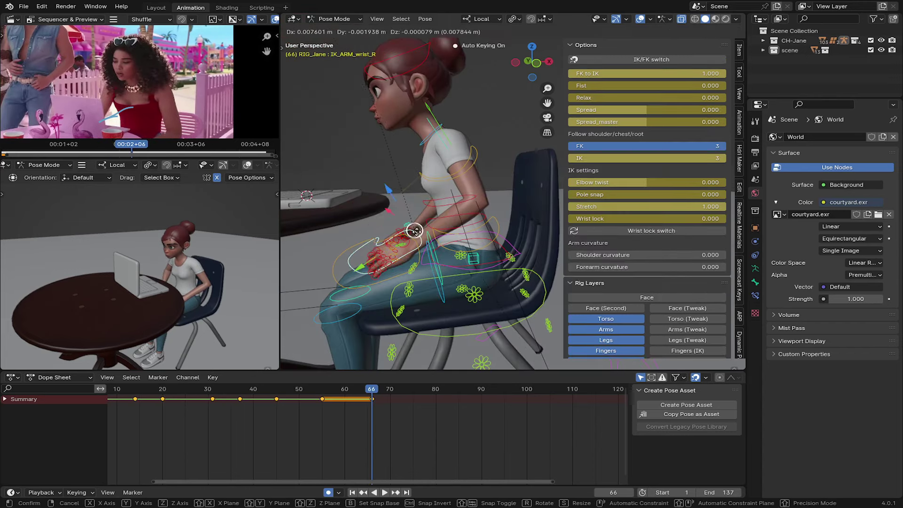
left_click(422, 232)
left_click(422, 233)
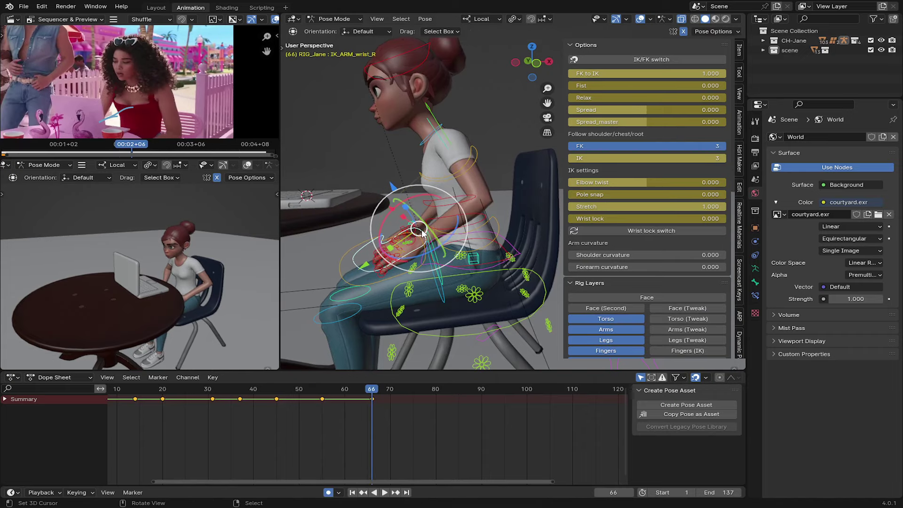
Step: Check earlier frames, then rotate the shoulder IK control on its local Y axis
mouse_move(422, 233)
middle_mouse_down()
mouse_move(455, 168)
mouse_move(520, 284)
mouse_move(460, 324)
mouse_move(428, 159)
mouse_move(394, 162)
mouse_move(418, 177)
middle_mouse_up()
left_click(521, 313)
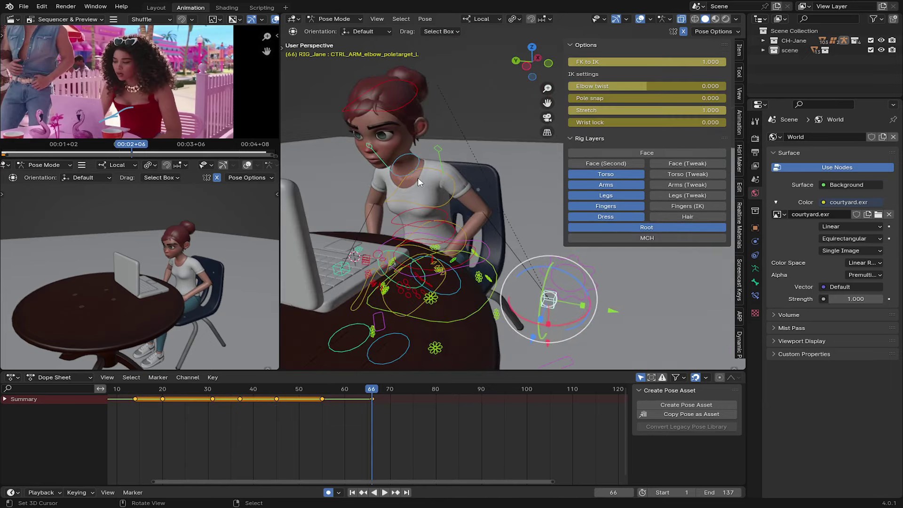
mouse_move(330, 442)
left_mouse_down()
mouse_move(334, 422)
mouse_move(360, 424)
mouse_move(331, 416)
mouse_move(374, 417)
mouse_move(343, 415)
mouse_move(373, 426)
left_mouse_up()
left_click(399, 212)
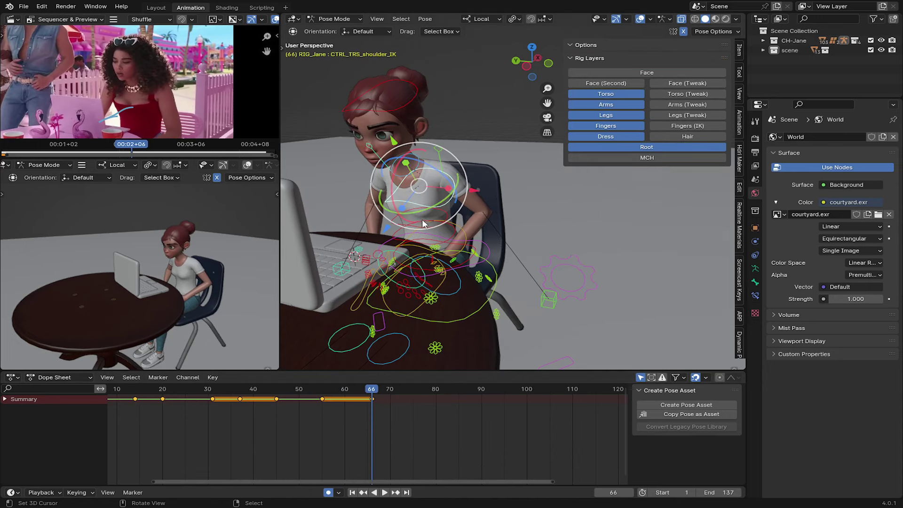
key("r")
key("y")
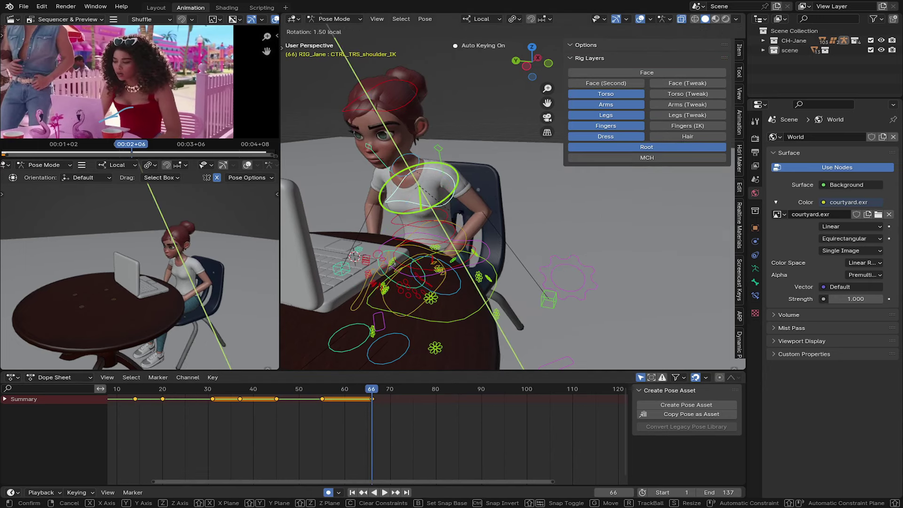
left_click(391, 97)
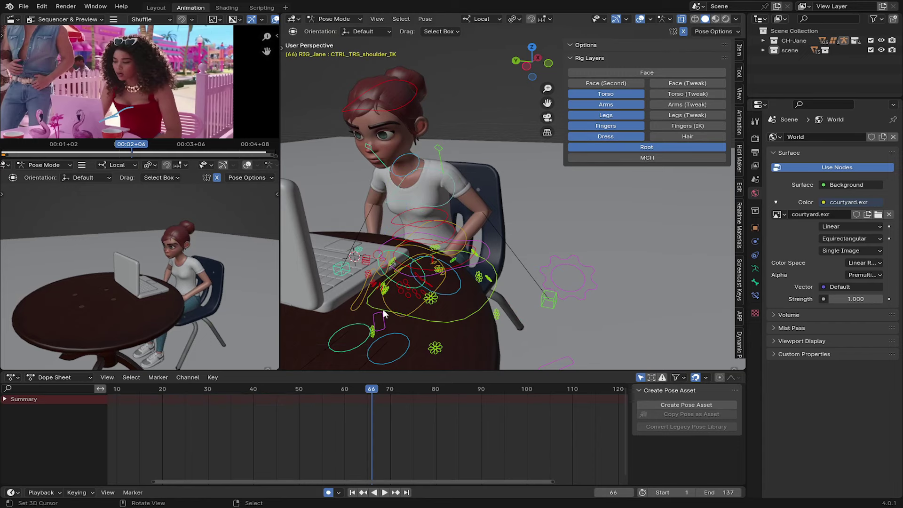
Step: Review playback, try and cancel a head rotation, then select all controls and save Barbie2.blend
key("a")
key("space")
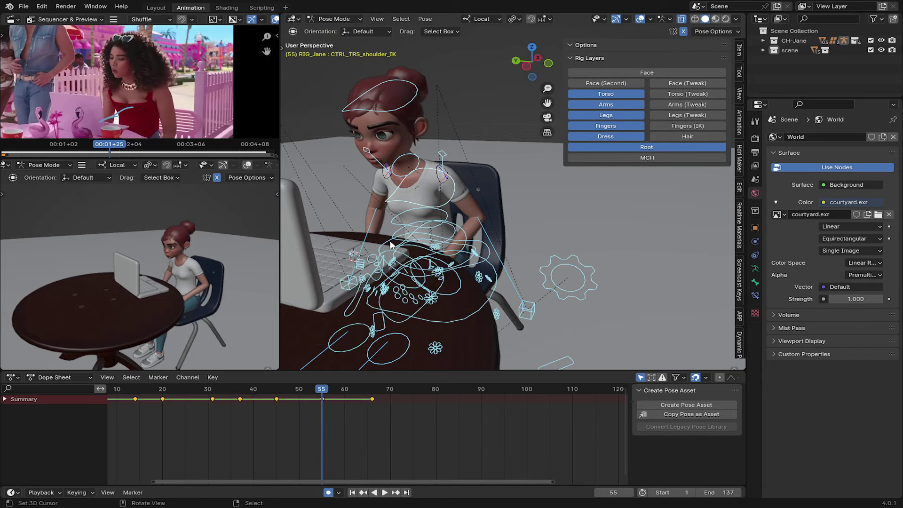
key("Escape")
key("space")
key("Escape")
left_click(357, 116)
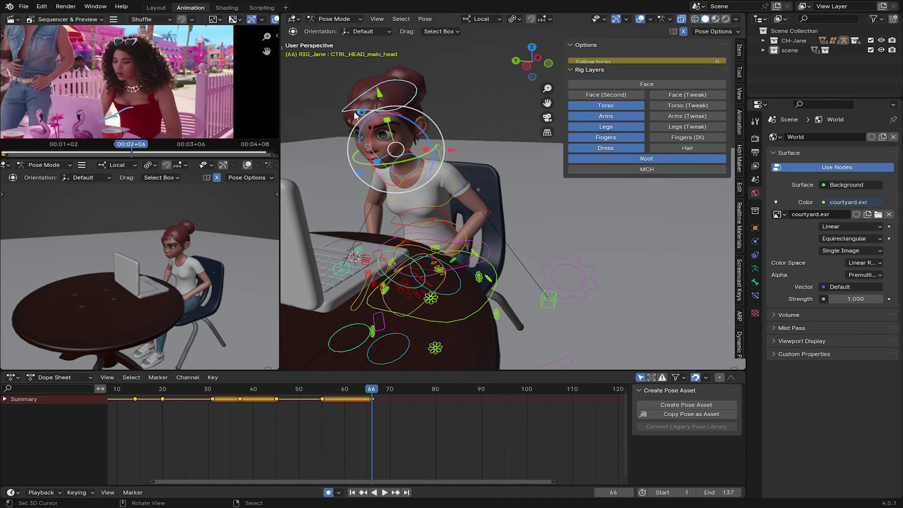
key("r")
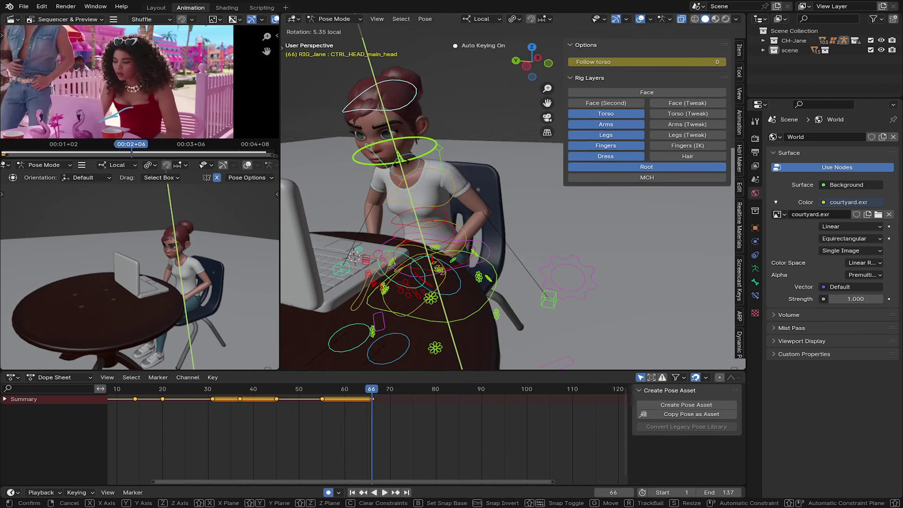
right_click(401, 165)
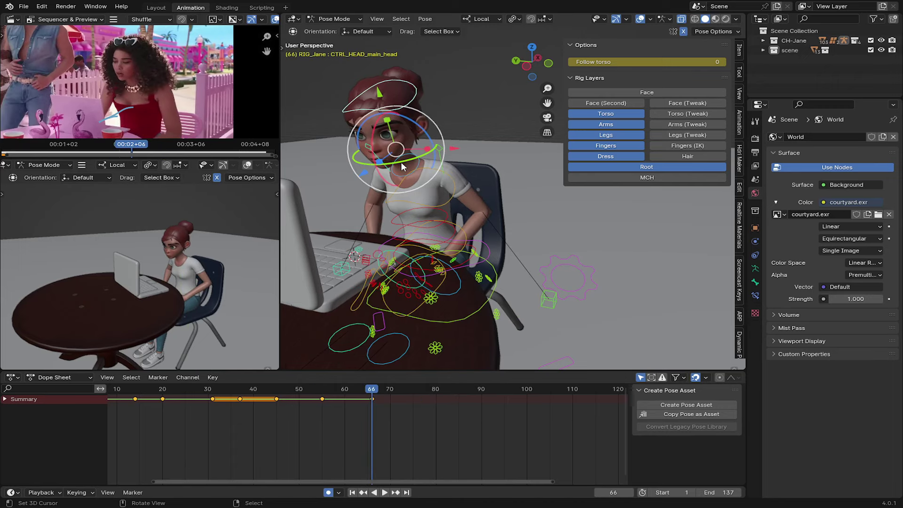
key("a")
key("ctrl+s")
middle_click_drag(372, 430, 228, 430)
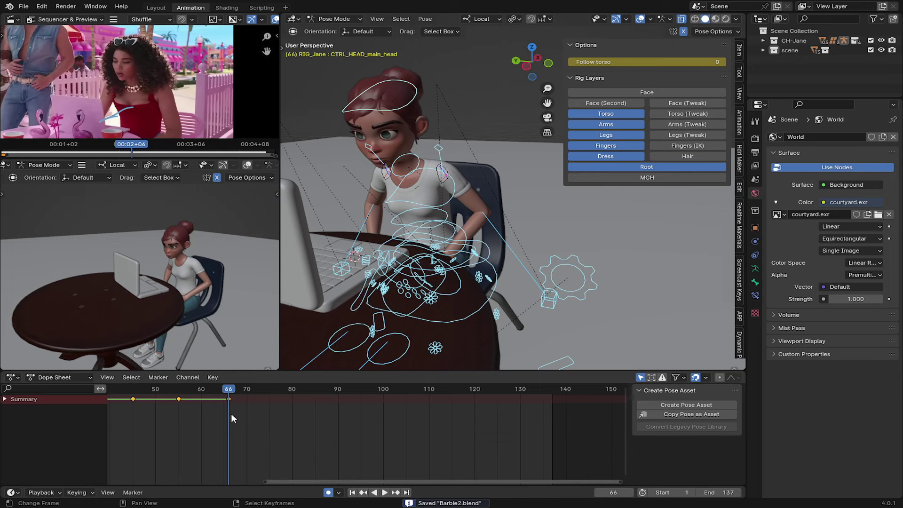
Step: Play from frame 66 and keyframe the whole pose at frame 76
key("space")
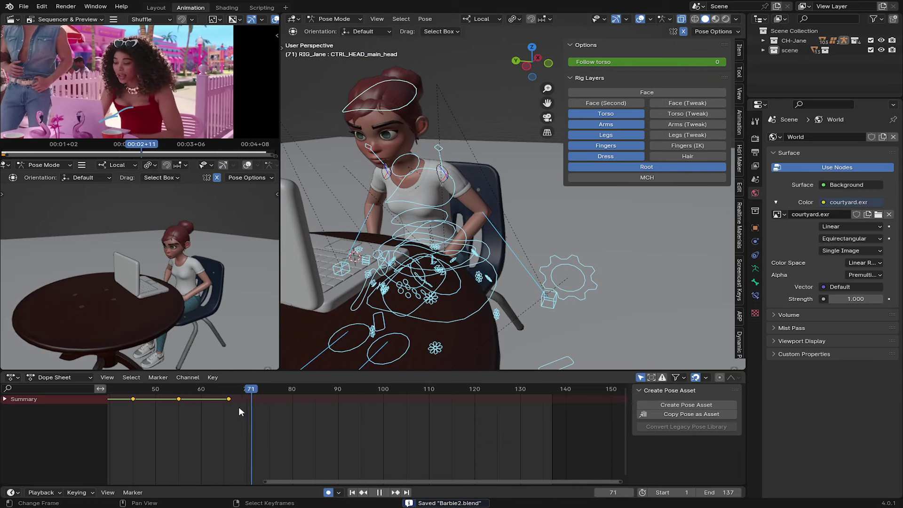
left_click_drag(231, 407, 272, 413)
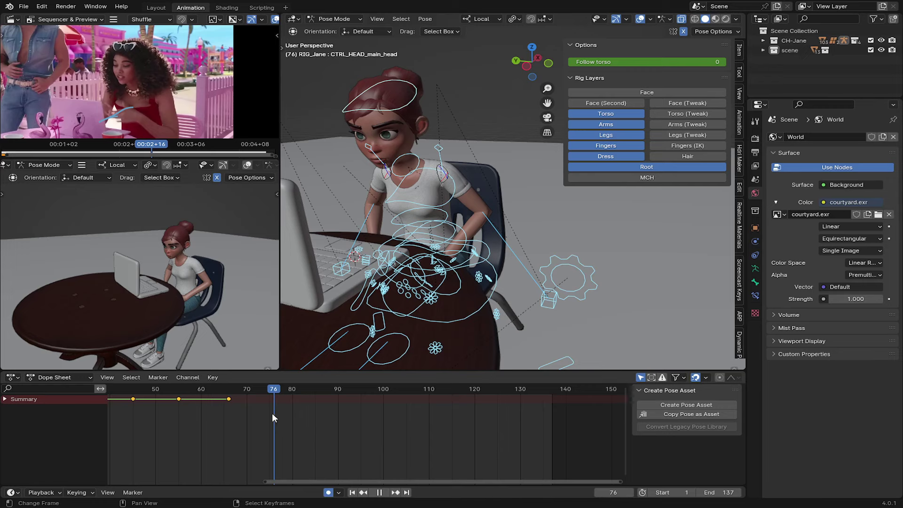
key("space")
key("i")
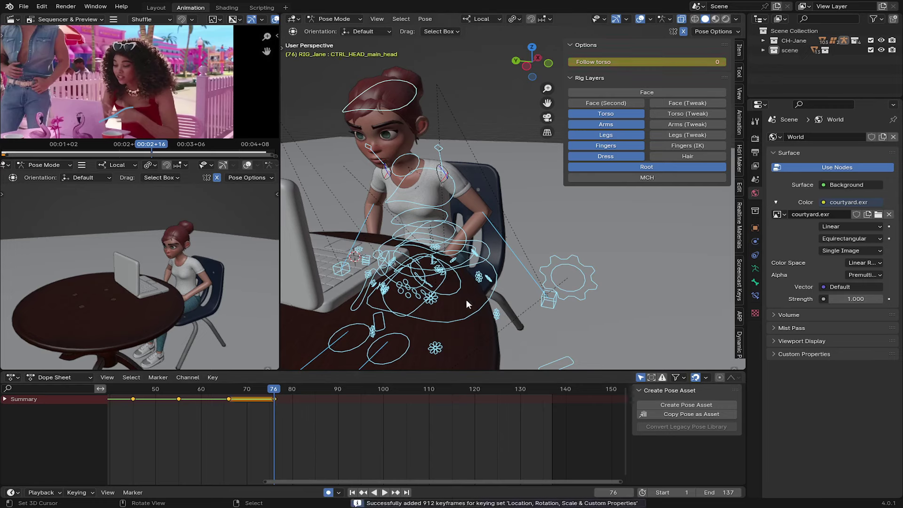
Step: Raise and rotate the left wrist control up toward her face
mouse_move(466, 294)
middle_mouse_down()
mouse_move(460, 233)
mouse_move(453, 240)
middle_mouse_up()
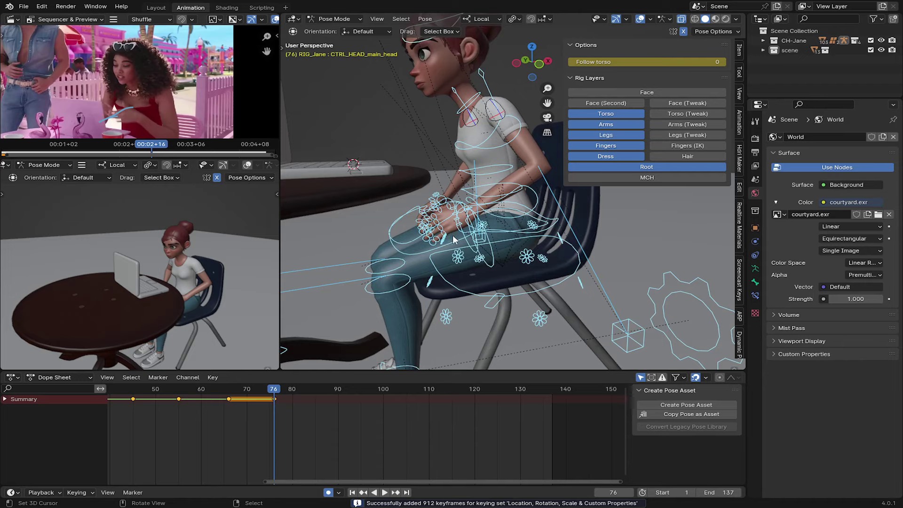
left_click(450, 228)
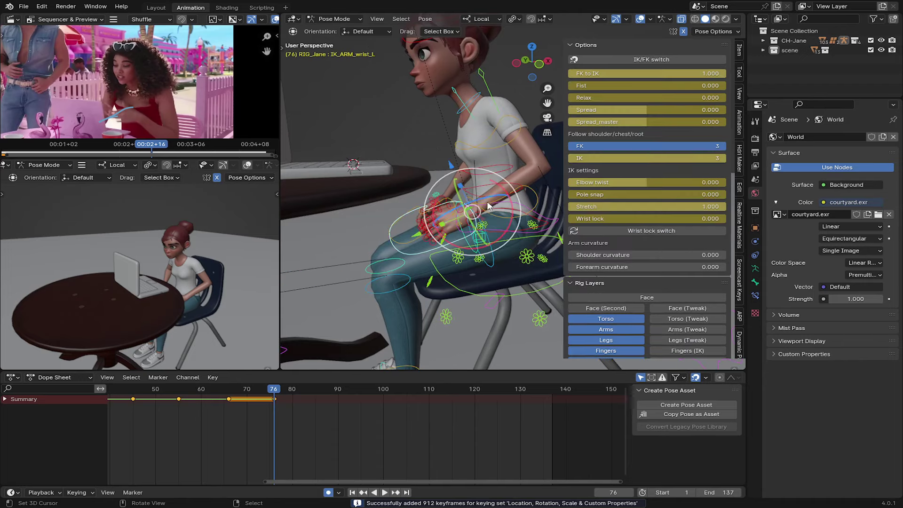
left_click_drag(469, 214, 440, 146)
mouse_move(440, 146)
middle_mouse_down()
mouse_move(475, 168)
mouse_move(430, 145)
middle_mouse_up()
key("r")
left_click(433, 145)
left_click_drag(430, 145, 459, 146)
mouse_move(459, 146)
middle_mouse_down()
mouse_move(452, 123)
mouse_move(476, 227)
mouse_move(451, 221)
mouse_move(434, 254)
middle_mouse_up()
key("g")
left_click(472, 207)
Step: Rotate the left middle fingertip control
left_click(441, 231, "shift")
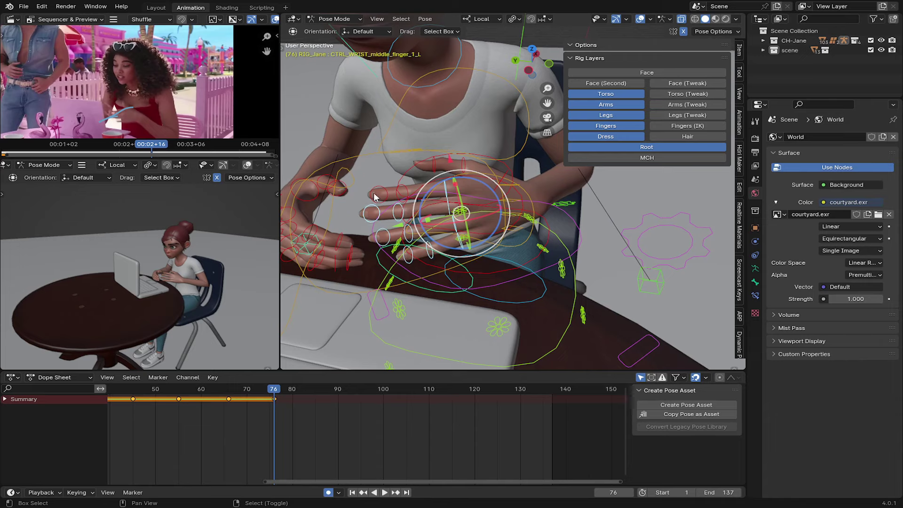
mouse_move(431, 222)
middle_mouse_down()
mouse_move(442, 243)
mouse_move(425, 200)
middle_mouse_up()
key("r")
left_click(442, 242)
mouse_move(425, 247)
middle_mouse_down()
mouse_move(470, 212)
mouse_move(396, 263)
mouse_move(422, 249)
middle_mouse_up()
Step: Move both wrist controls into place and compare the motion from frame 66
left_click(522, 197)
key("g")
left_click(393, 269)
key("g")
key("i")
key("Down")
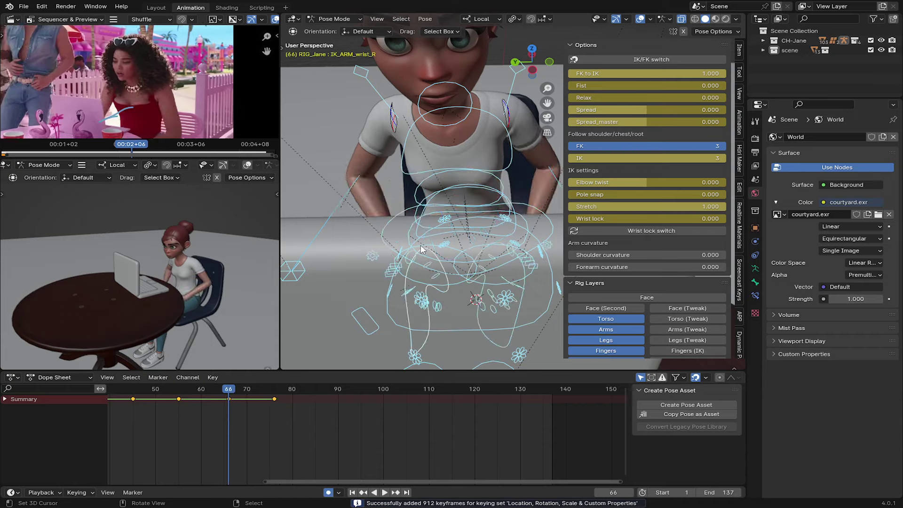
key("Up")
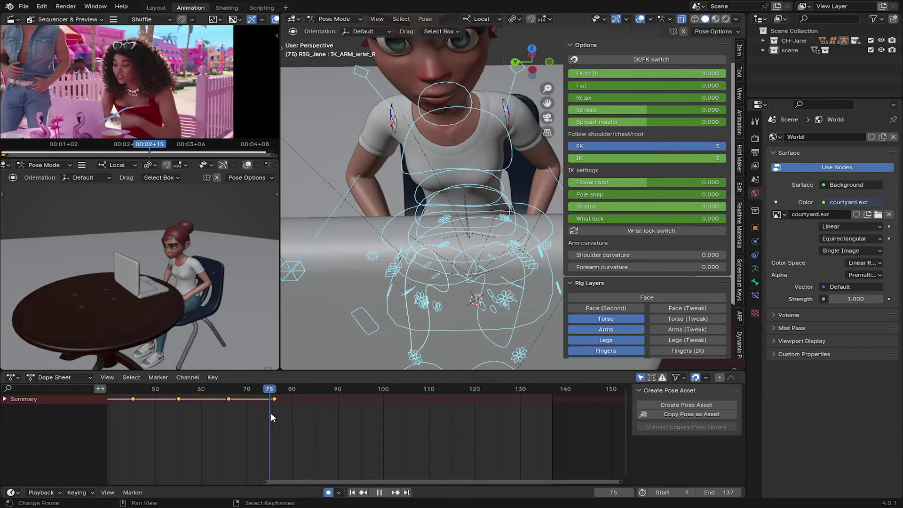
mouse_move(489, 245)
middle_mouse_down()
mouse_move(503, 199)
mouse_move(464, 276)
middle_mouse_up()
Step: Rotate the left shoulder control on its local X axis at frame 76
left_click(503, 199)
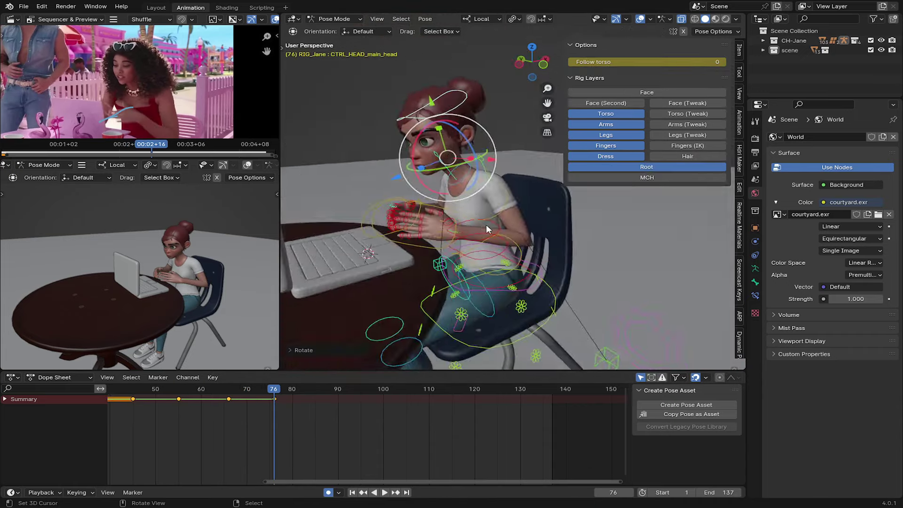
left_click(496, 195)
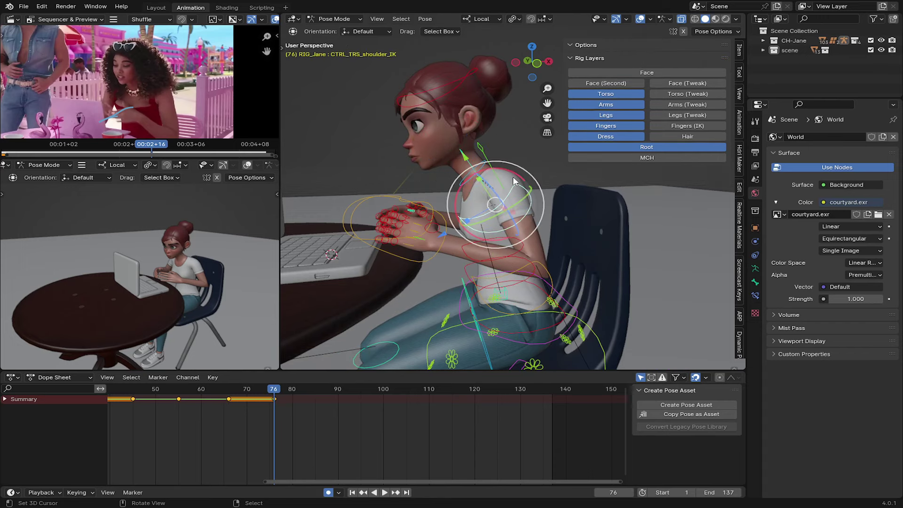
key("r")
left_click(505, 171)
key("space")
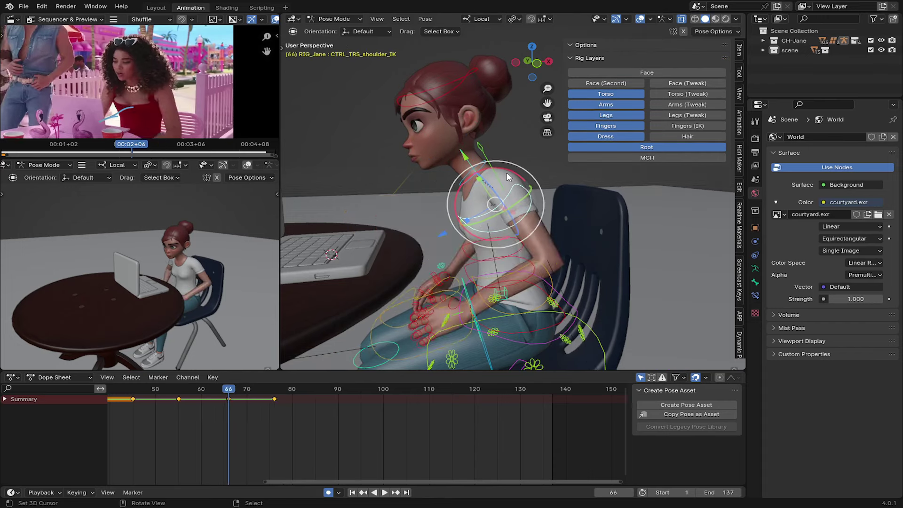
key("Escape")
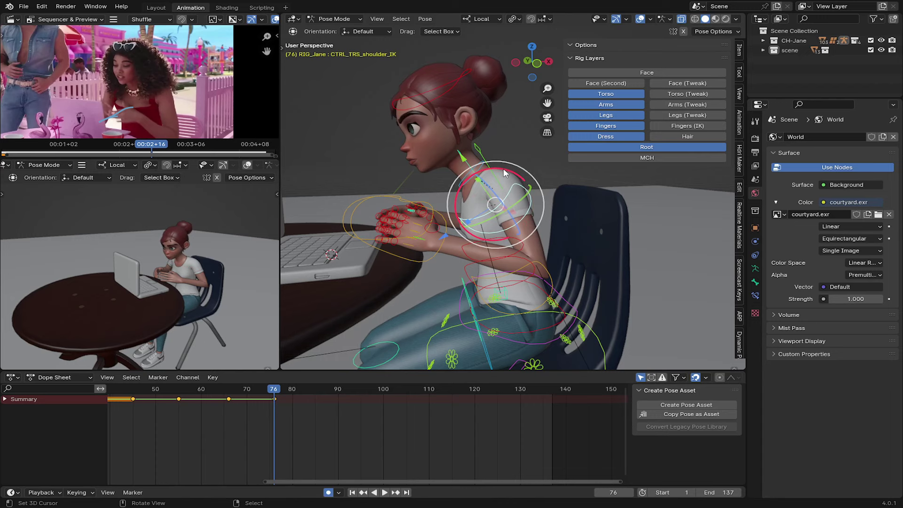
key("r")
key("x")
key("x")
left_click(504, 168)
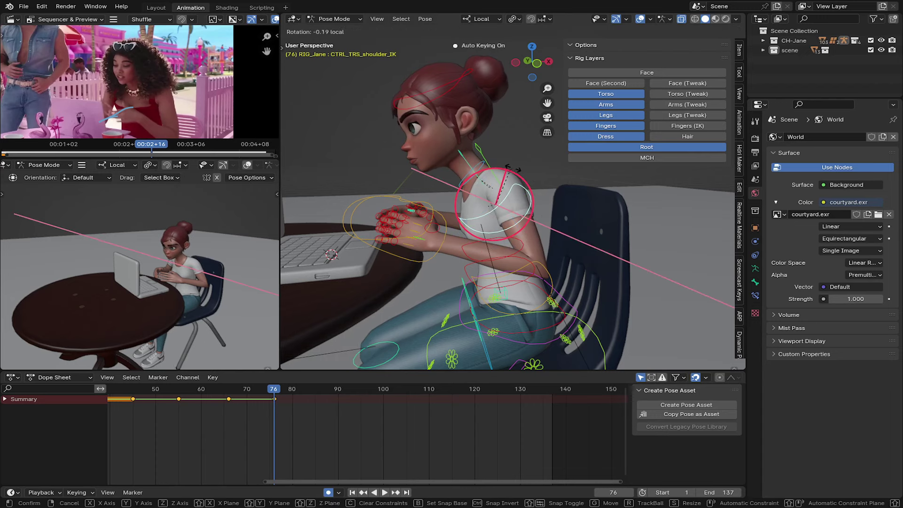
Step: Key every rig bone at frame 76 and play the animation
key("a")
key("i")
key("space")
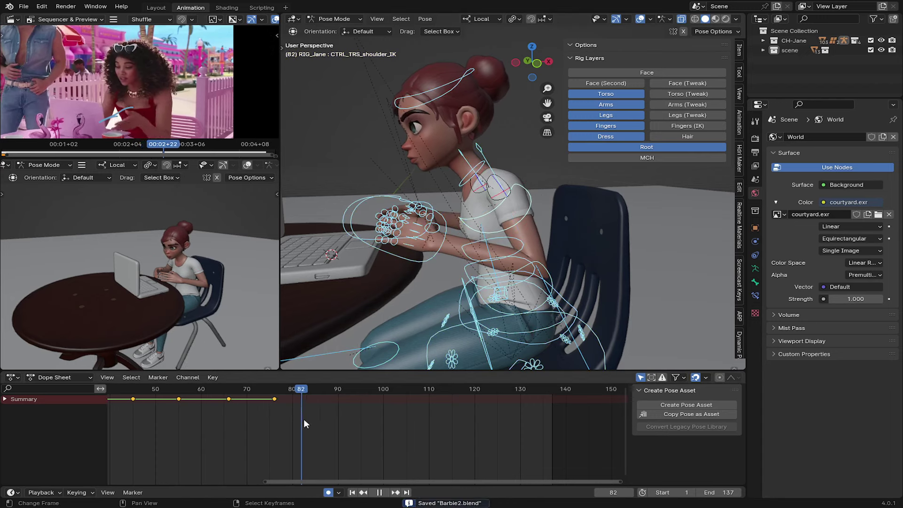
Step: Stop playback at frame 83 and position the left wrist control over the laptop keyboard
key("space")
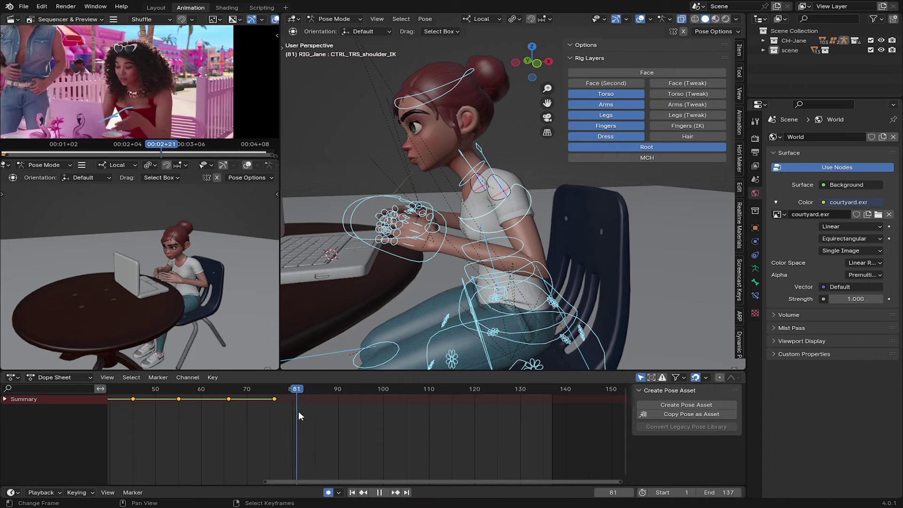
left_click(405, 292)
mouse_move(405, 292)
middle_mouse_down()
mouse_move(507, 271)
mouse_move(470, 278)
mouse_move(512, 294)
mouse_move(489, 273)
mouse_move(414, 264)
mouse_move(464, 267)
mouse_move(442, 263)
mouse_move(420, 275)
middle_mouse_up()
left_click(447, 282)
key("r")
key("r")
left_click(511, 294)
key("r")
left_click(489, 273)
key("g")
left_click(397, 254)
Step: Select the left index finger controls and reset the lower fingers to a straight pose
left_click(442, 264)
left_click(417, 264, "shift")
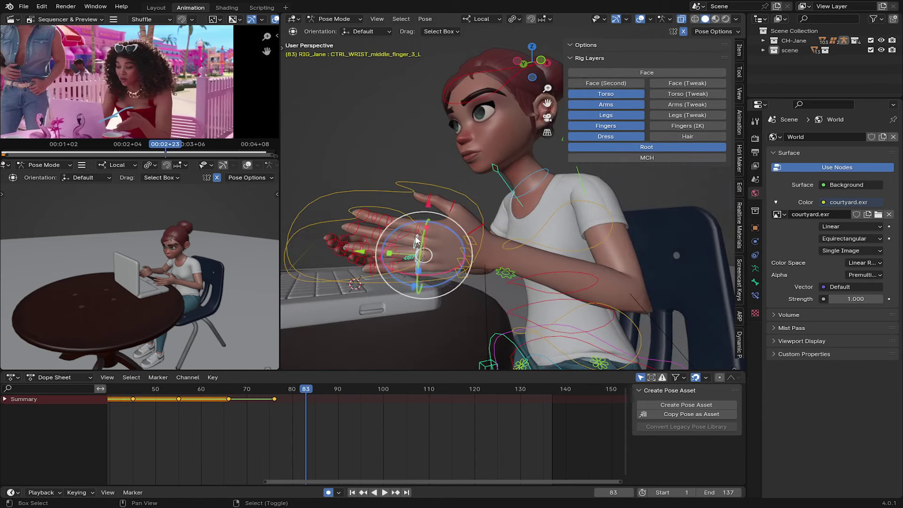
middle_click_drag(403, 239, 405, 270)
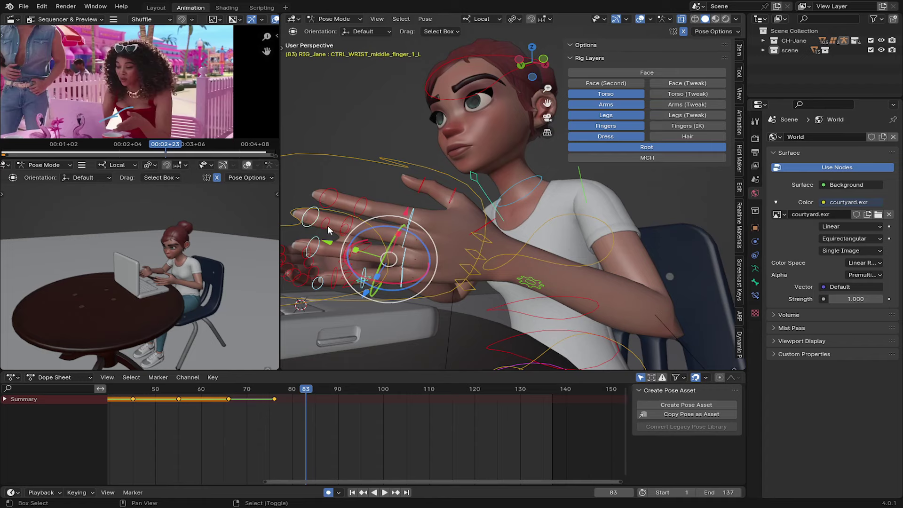
left_click(329, 197)
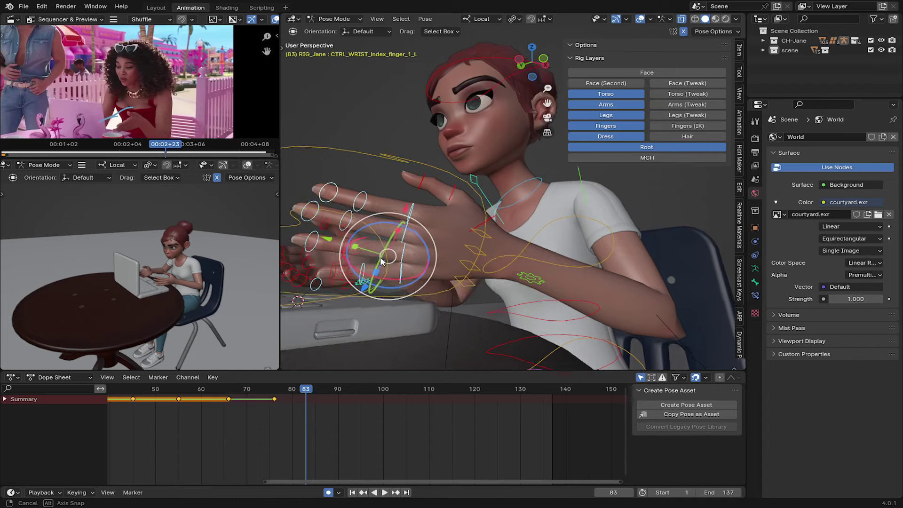
mouse_move(329, 198)
middle_mouse_down()
mouse_move(395, 258)
mouse_move(408, 258)
mouse_move(356, 296)
middle_mouse_up()
key("alt+r")
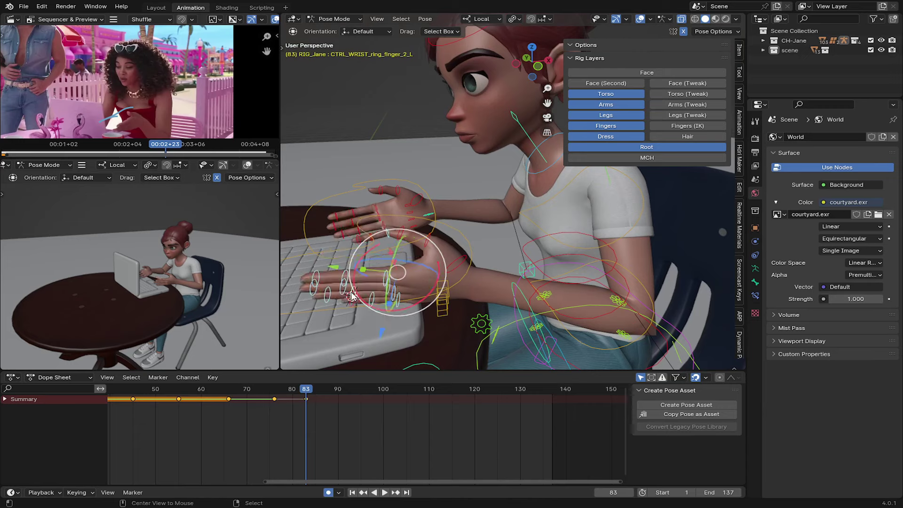
mouse_move(351, 295)
middle_mouse_down()
mouse_move(421, 262)
mouse_move(411, 298)
middle_mouse_up()
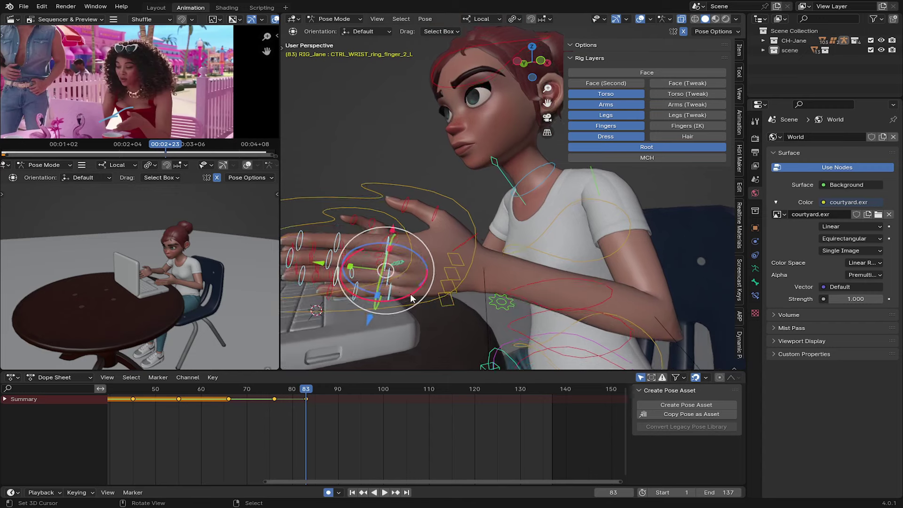
Step: Curl the ring finger and a neighbouring finger around their local X axes for typing
key("r")
key("x")
left_click(397, 300)
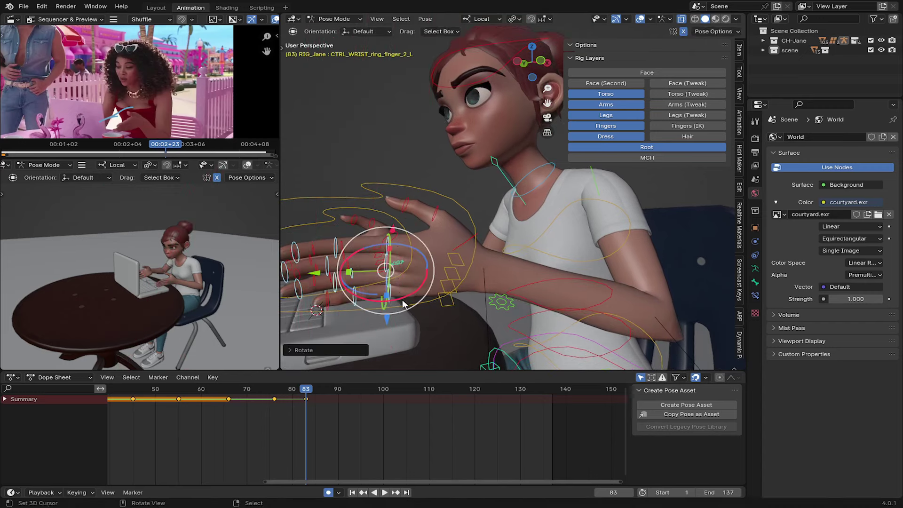
key("r")
key("x")
left_click(405, 301)
mouse_move(405, 301)
middle_mouse_down()
mouse_move(496, 309)
mouse_move(470, 288)
mouse_move(447, 288)
middle_mouse_up()
Step: Rotate the left thumb tip freely, then around its local Z axis, to rest on the keys
left_click(482, 274)
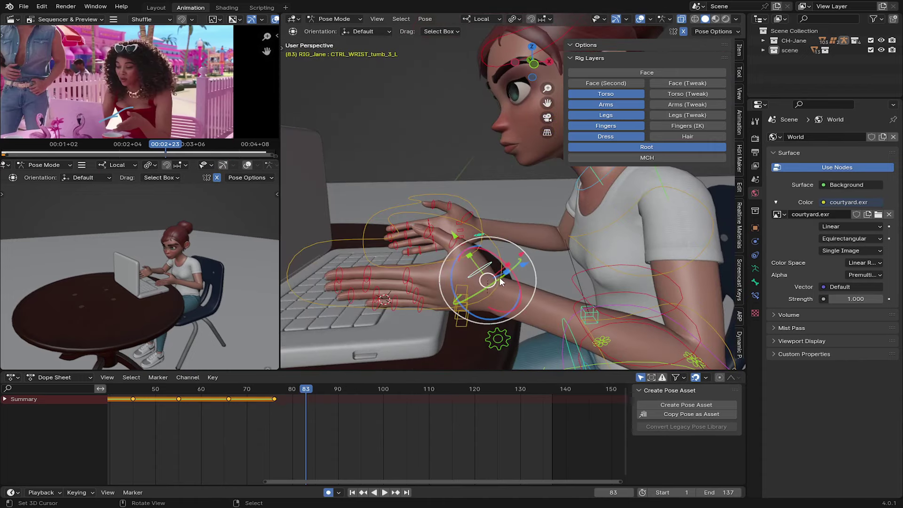
key("r")
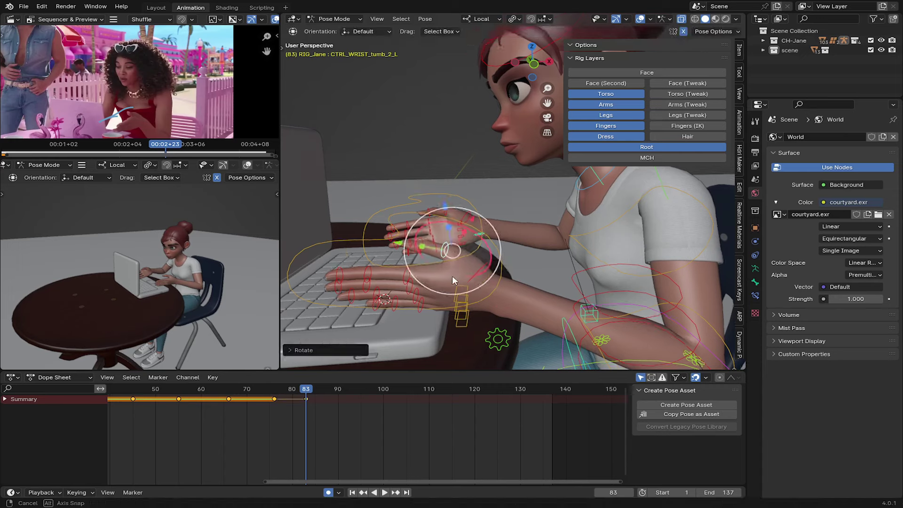
left_click(499, 282)
middle_click_drag(498, 282, 501, 287)
key("r")
key("z")
key("z")
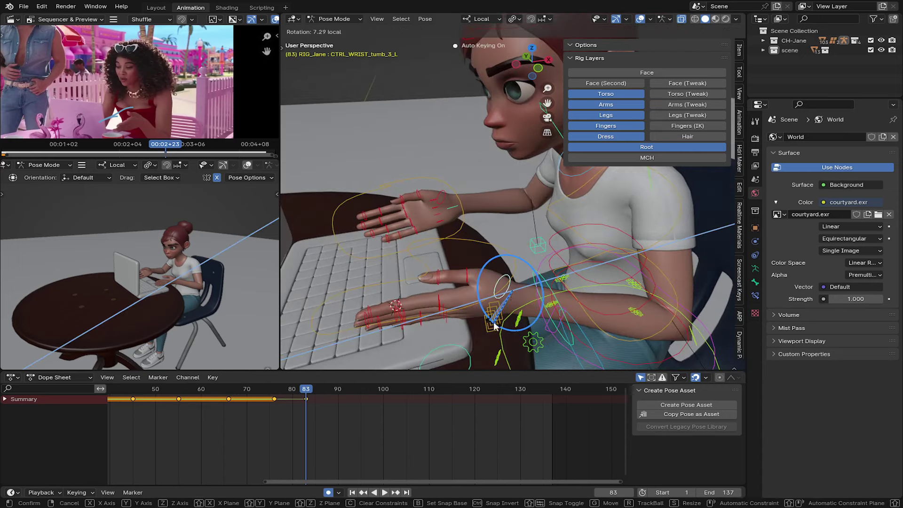
left_click(495, 325)
middle_click_drag(494, 326, 464, 279)
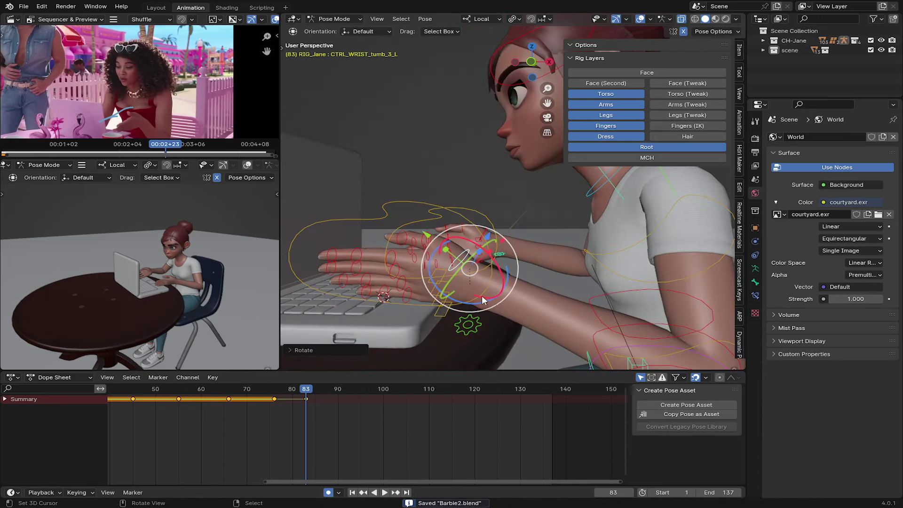
Step: Twist the left wrist around its local Y axis and save the blend file
left_click(466, 281)
key("r")
key("y")
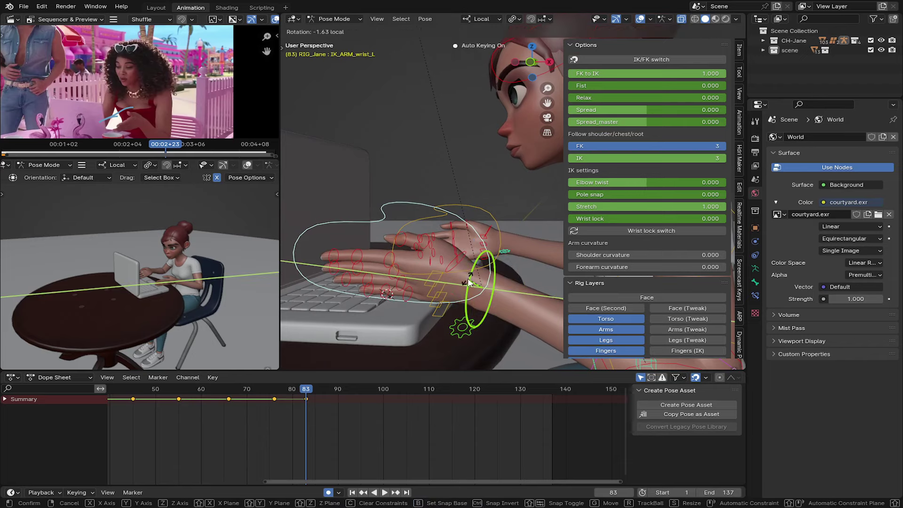
left_click(468, 281)
key("ctrl+s")
Step: Review the typing pose from top-down and side views, leaving the wrist control unscaled
middle_click_drag(468, 281, 520, 307)
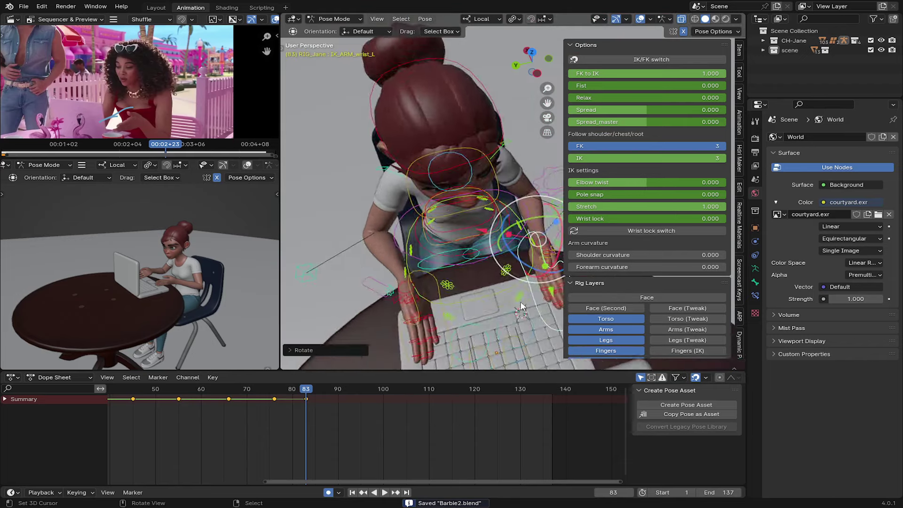
scroll(489, 296, "down", 4)
scroll(95, 289, "up", 4)
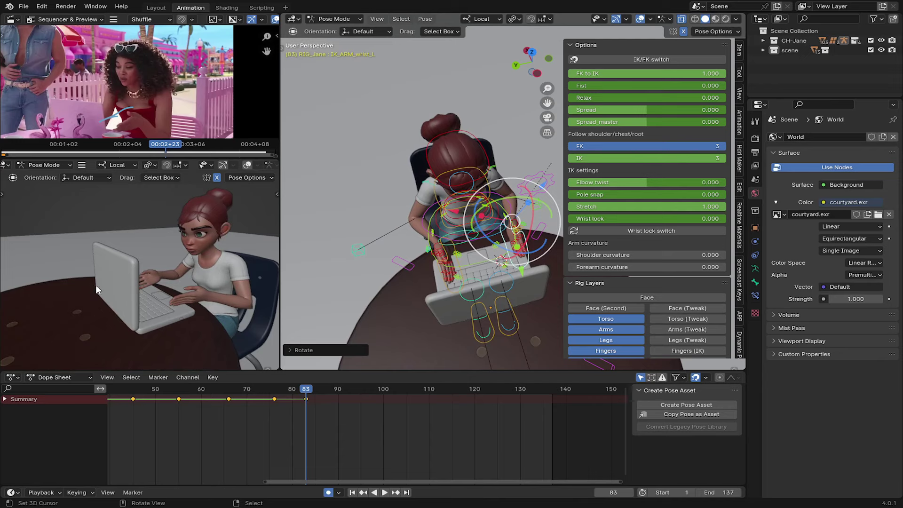
mouse_move(464, 264)
middle_mouse_down()
mouse_move(397, 235)
mouse_move(461, 222)
mouse_move(414, 276)
middle_mouse_up()
key("s")
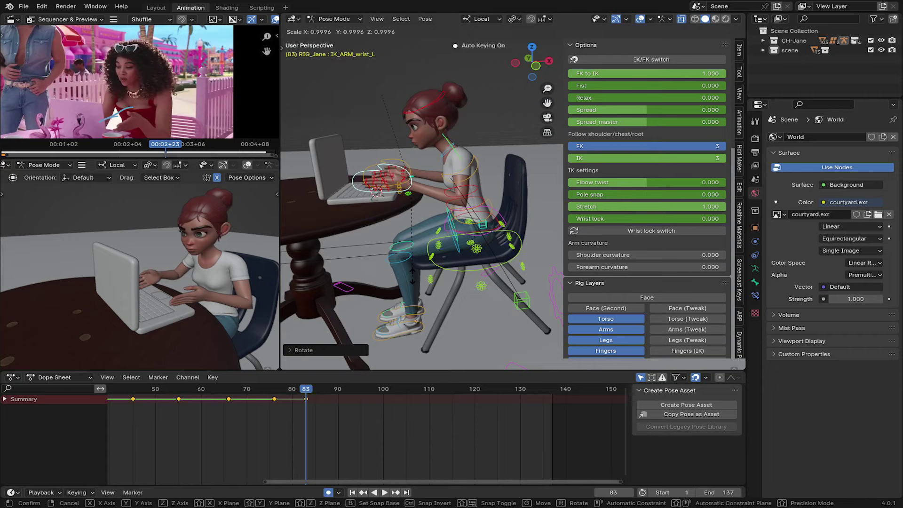
key("Escape")
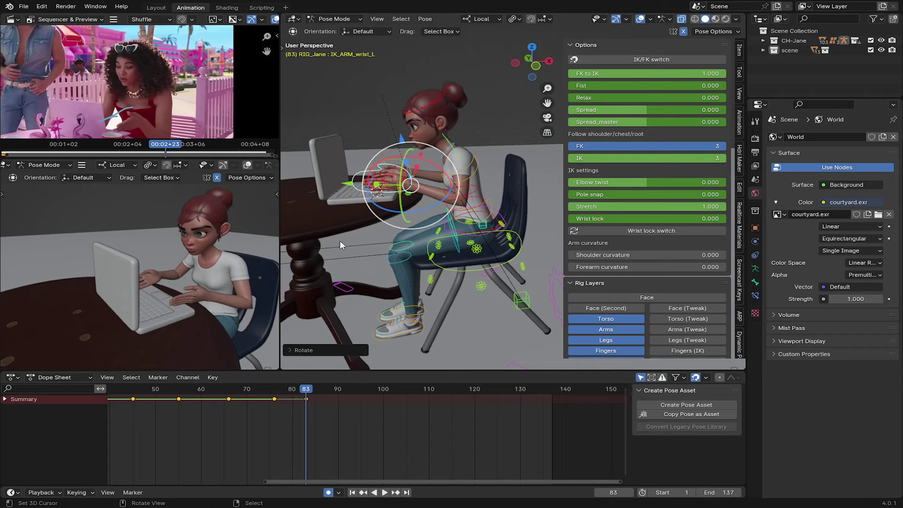
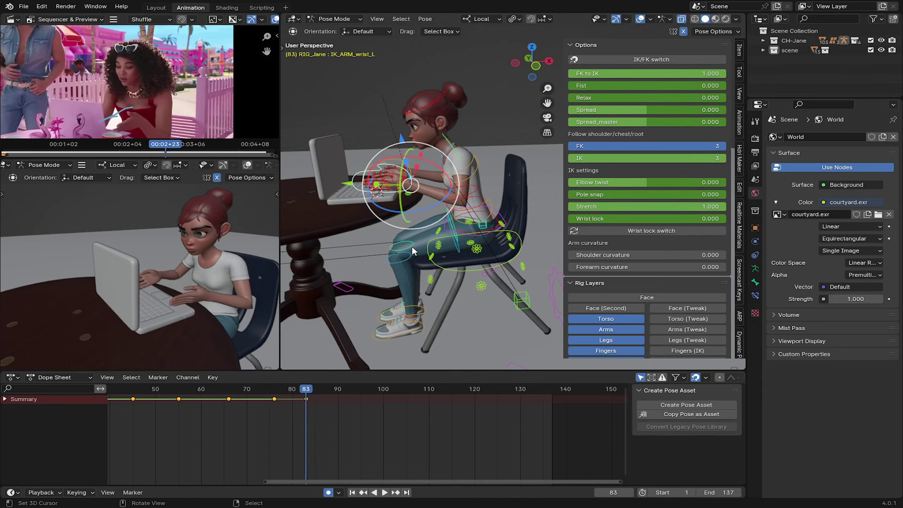
Step: Nudge the girl's head control to a new position at frame 83
scroll(463, 129, "up", 1)
middle_click_drag(463, 129, 454, 144, "shift")
left_click(453, 144)
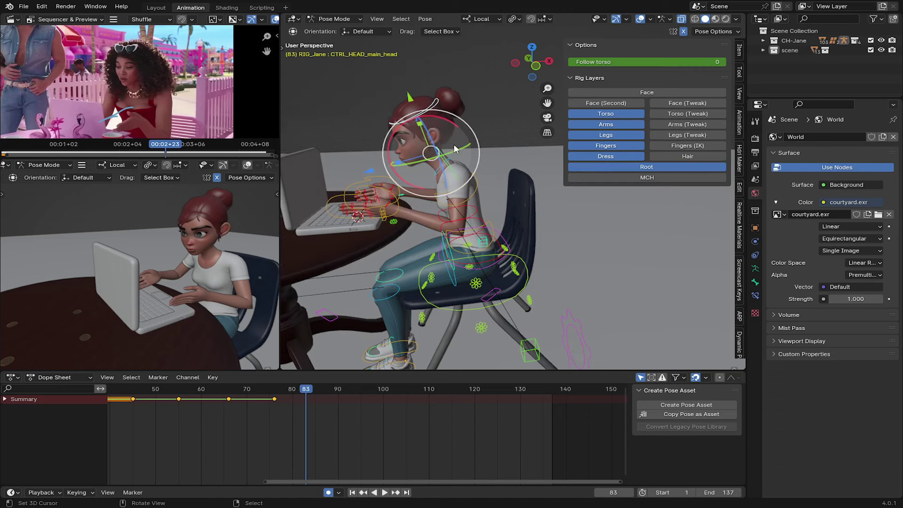
key("g")
left_click(365, 173)
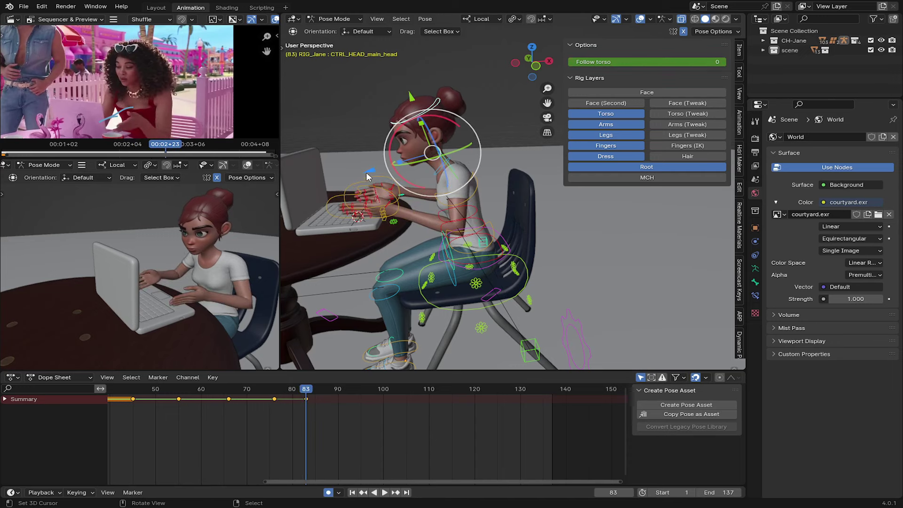
Step: Rotate the shoulder IK control to match the reference
left_click(478, 196)
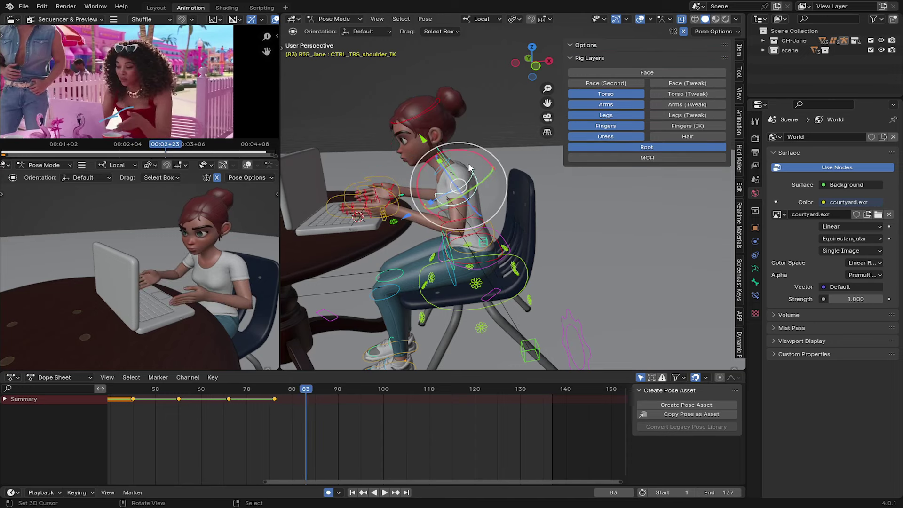
key("r")
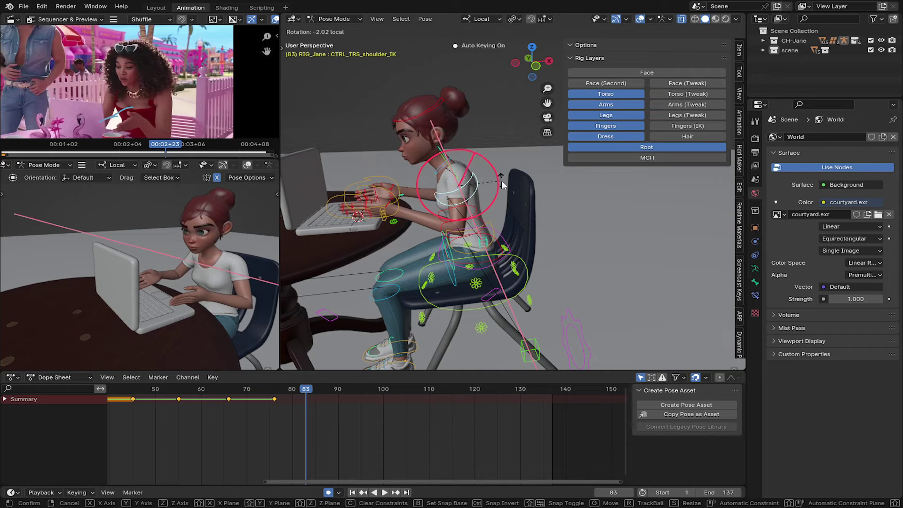
left_click(502, 184)
Step: Compare the frame 76 and frame 83 poses, then select the whole rig at frame 83
key("Left")
key("Left")
key("Left")
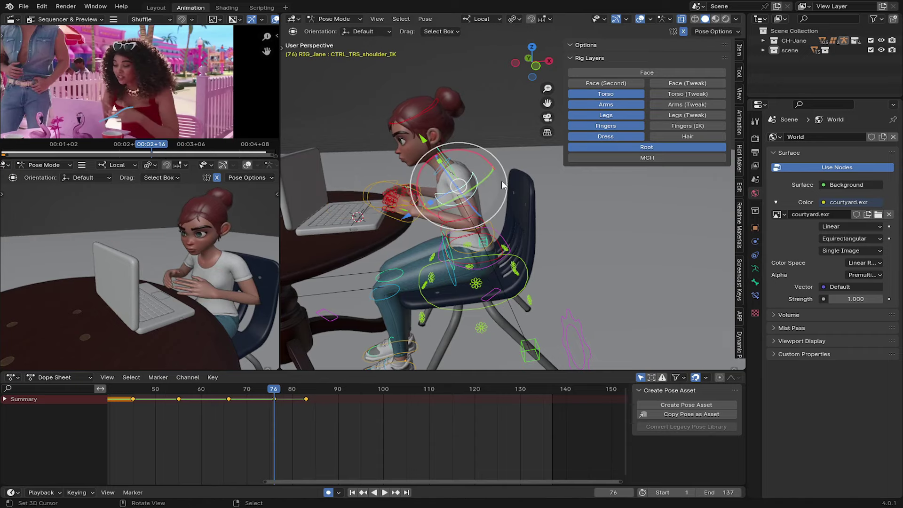
key("Up")
key("Down")
key("Up")
key("Down")
key("Up")
key("a")
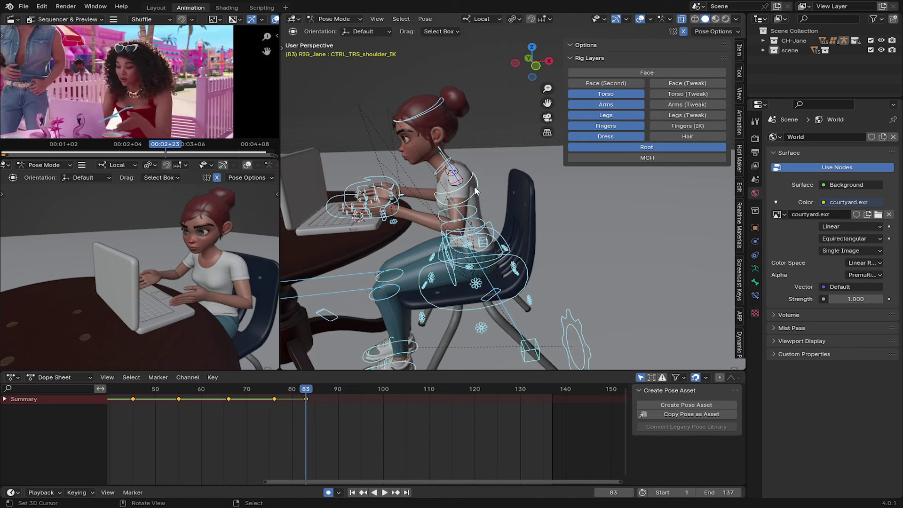
scroll(310, 454, "down", 3)
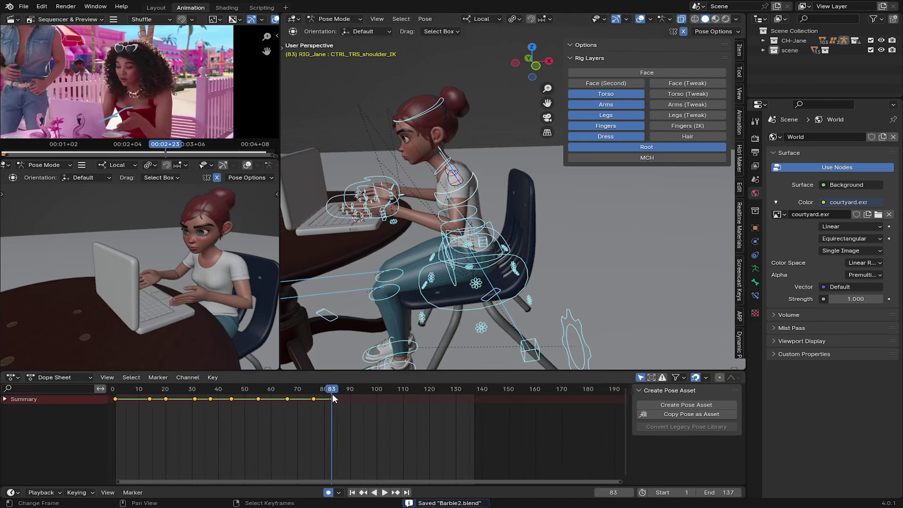
Step: Play and scrub the timeline from frame 83 to around frame 87
scroll(339, 405, "up", 5)
key("space")
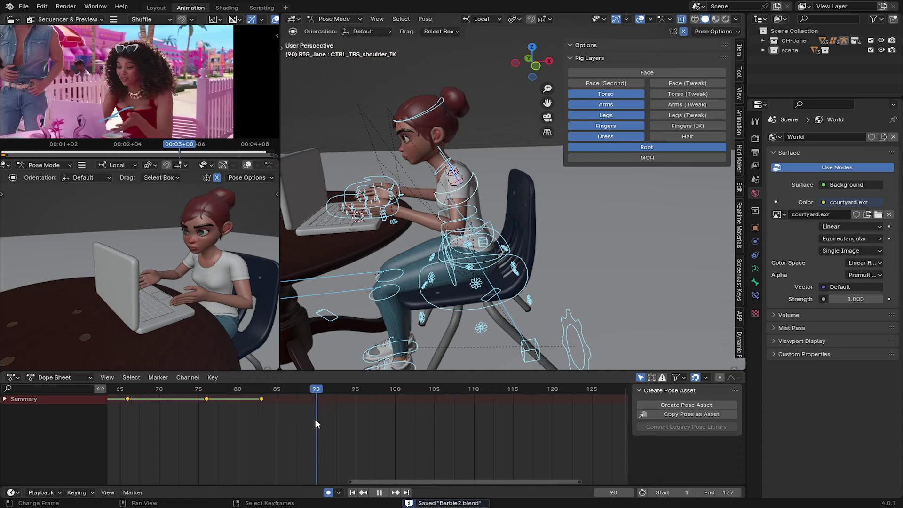
left_click_drag(315, 418, 301, 418)
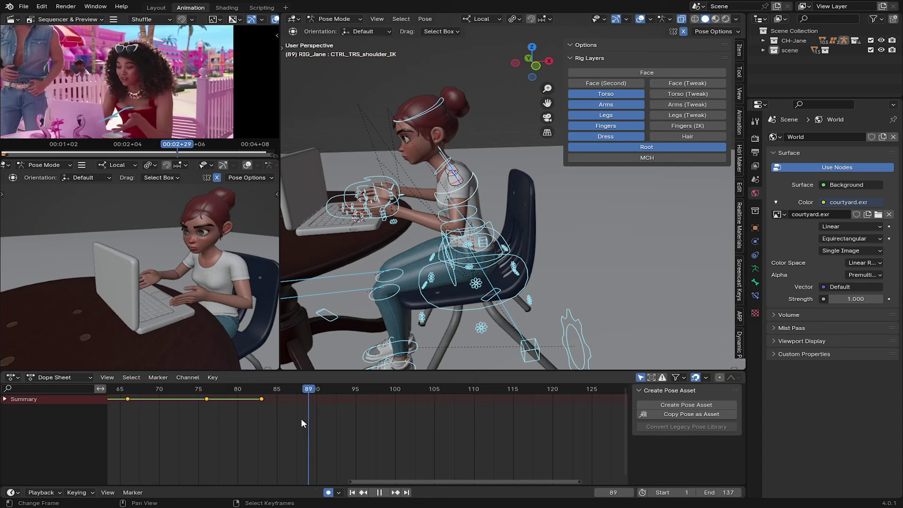
left_click_drag(261, 414, 291, 425)
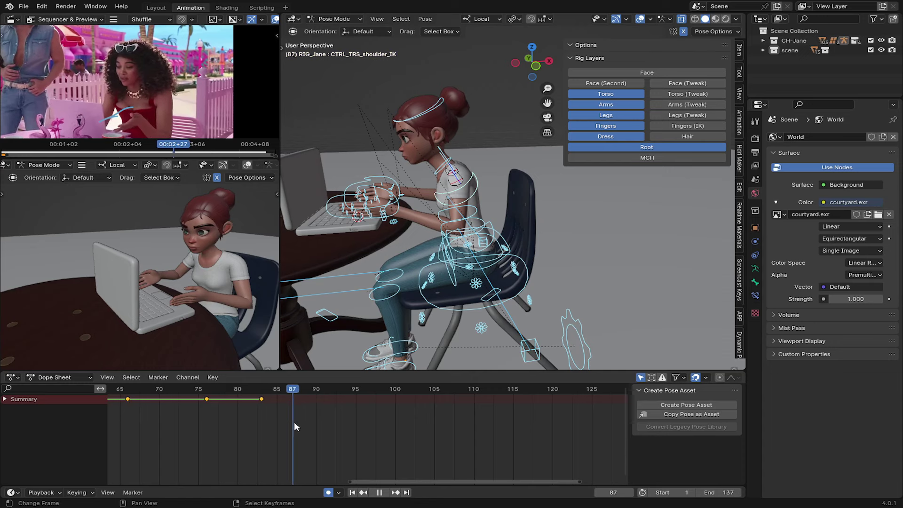
Step: At frame 88, move the left wrist and bend the second index finger along X
left_click_drag(423, 277, 337, 262)
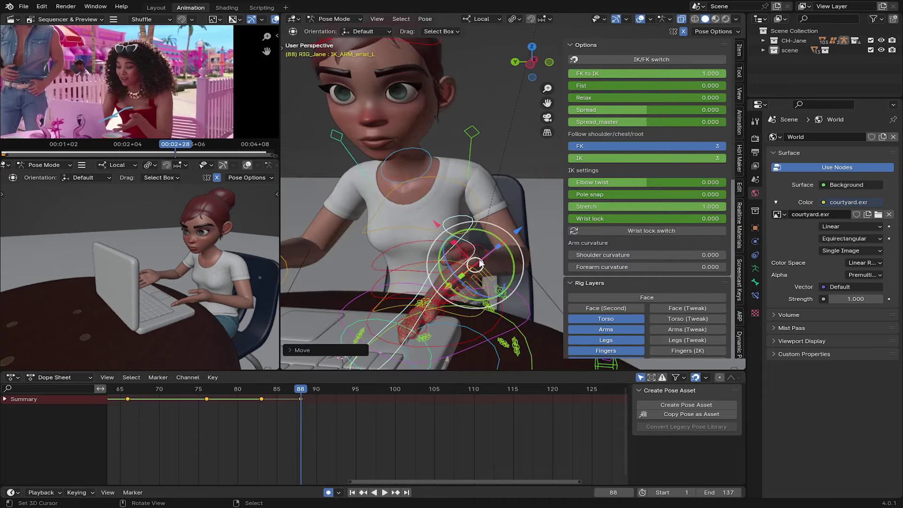
scroll(338, 262, "up", 3)
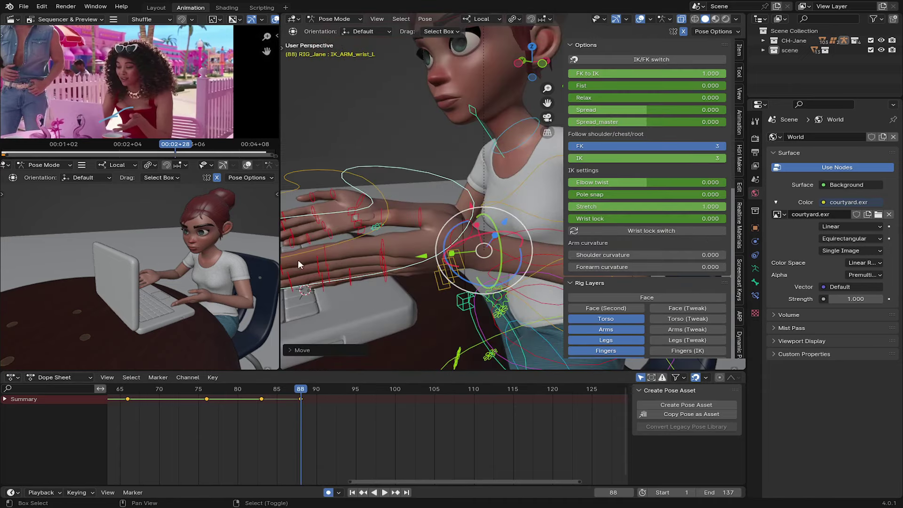
middle_click_drag(298, 265, 304, 282)
middle_click_drag(388, 210, 346, 205)
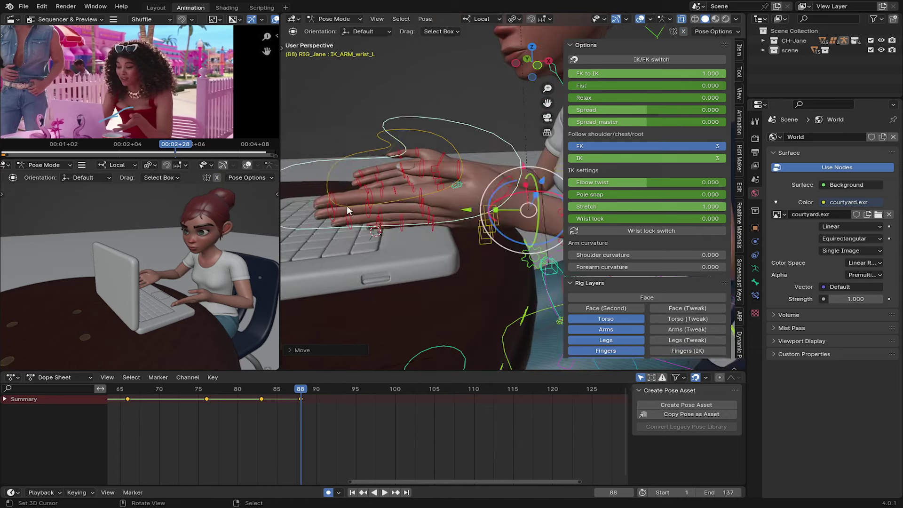
left_click(347, 204)
left_click(375, 201)
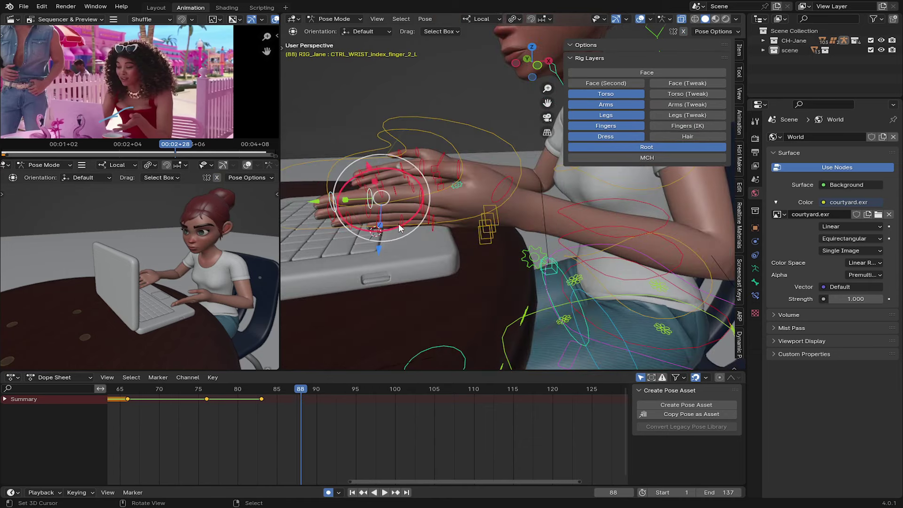
key("r")
key("x")
left_click(376, 229)
Step: Preview the motion from the frame 83 pose, then return to frame 88
key("a")
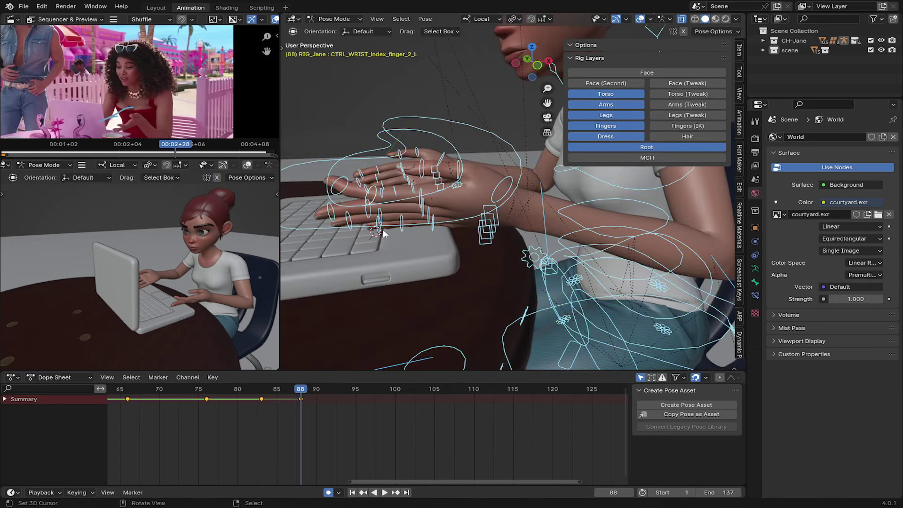
key("Left")
key("Left")
key("Left")
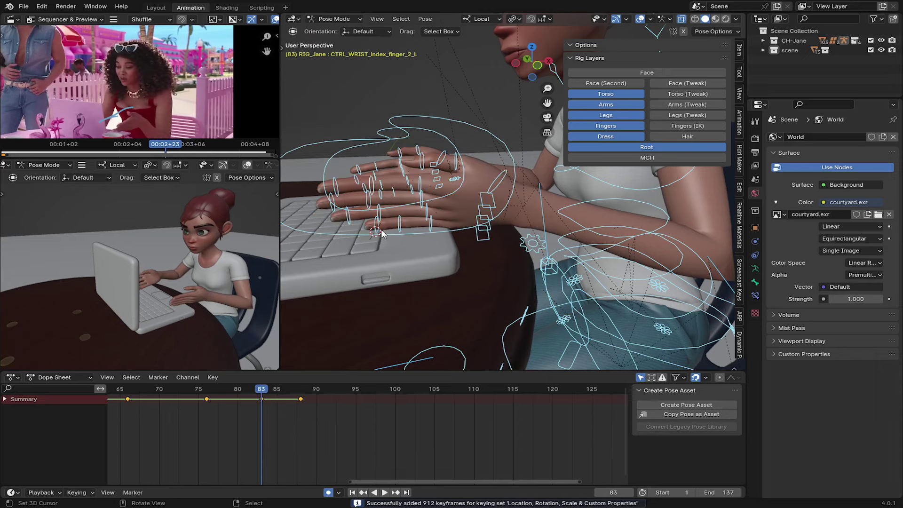
key("Left")
key("Left")
key("space")
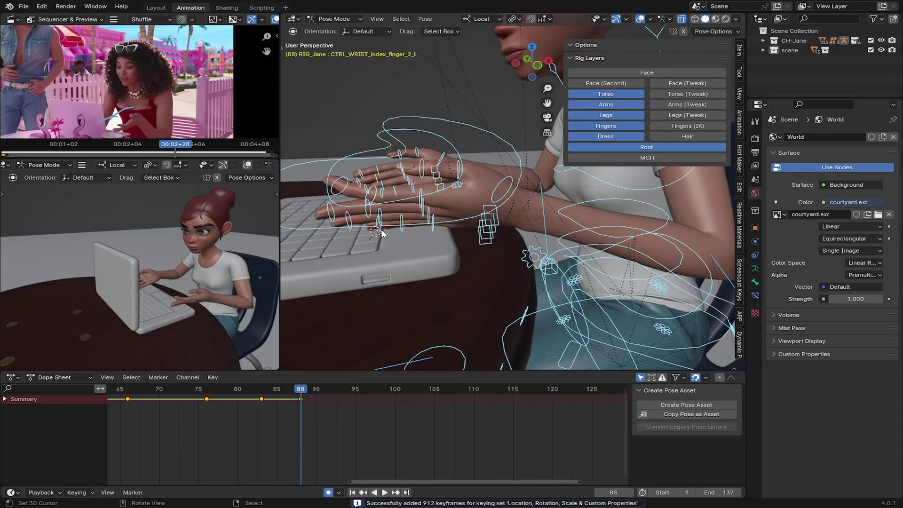
key("Escape")
key("Right")
key("Right")
key("Right")
key("Right")
key("Right")
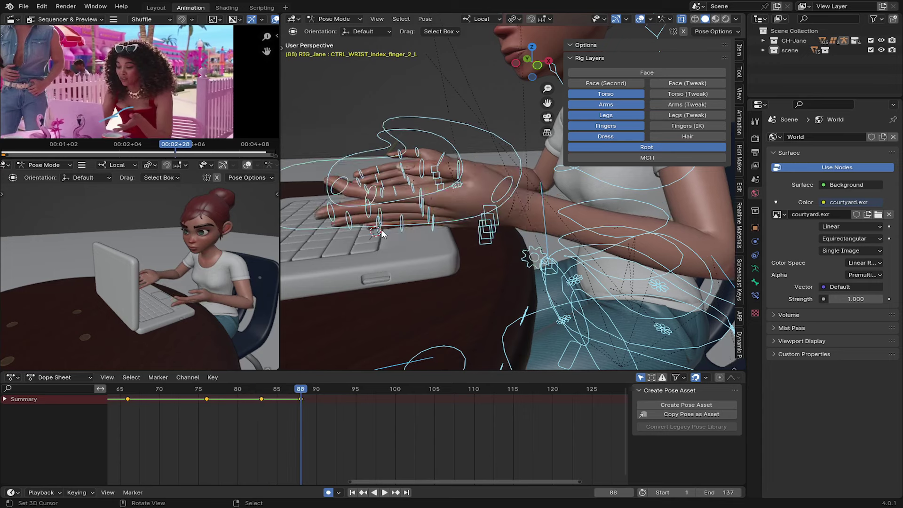
scroll(464, 207, "down", 3)
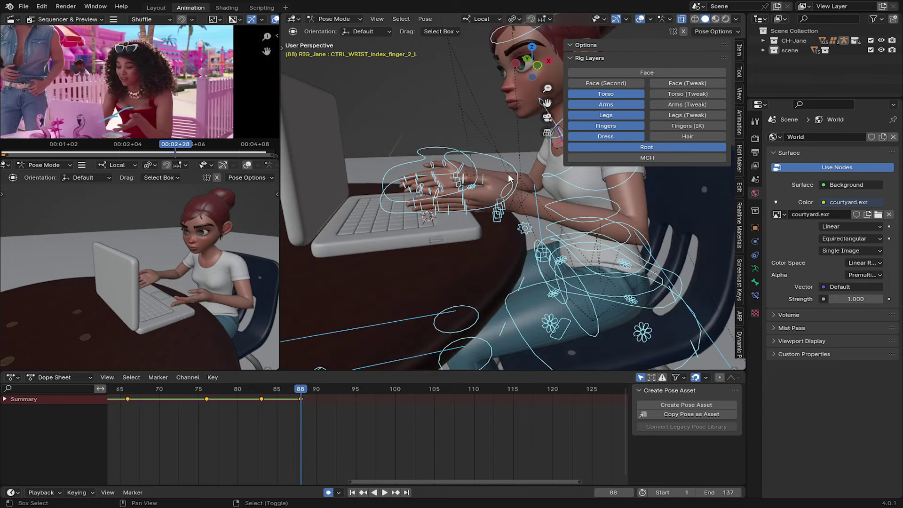
Step: Rotate the shoulder control and key the whole rig at frame 88
left_click(498, 184)
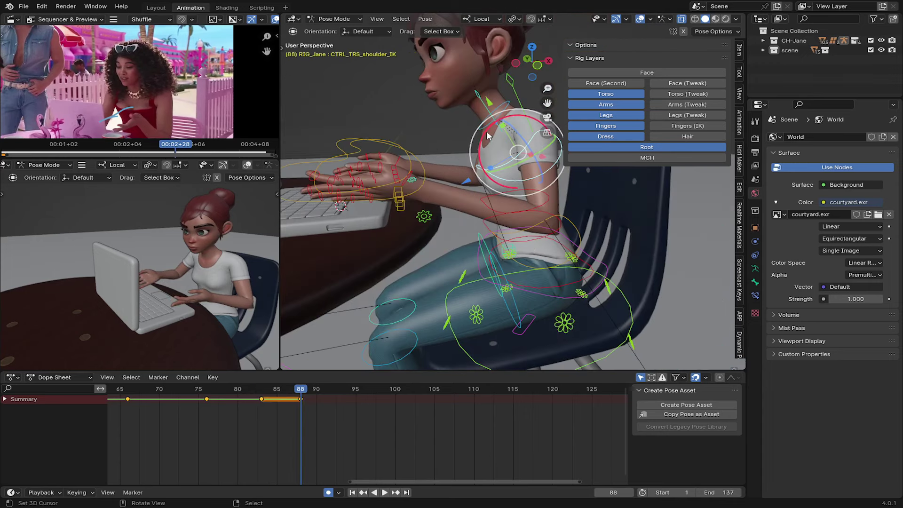
left_click_drag(486, 131, 488, 132)
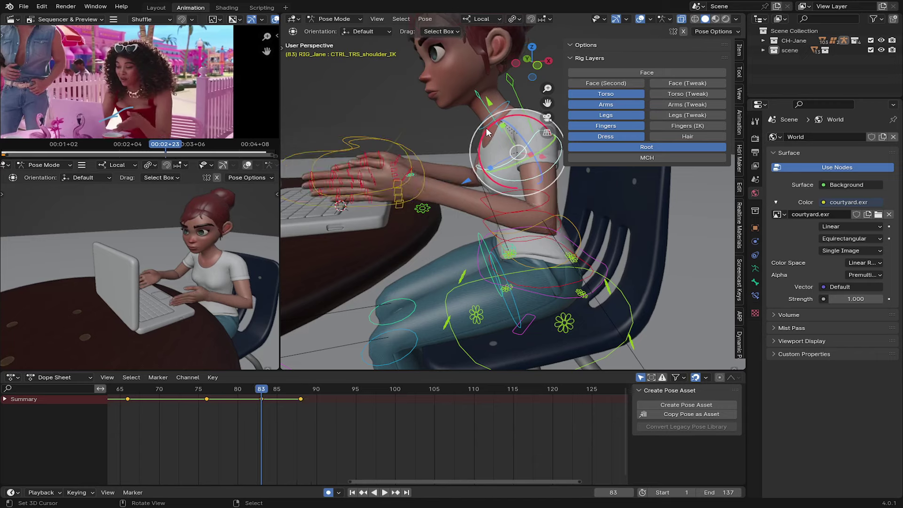
middle_click_drag(486, 132, 470, 197)
key("a")
key("i")
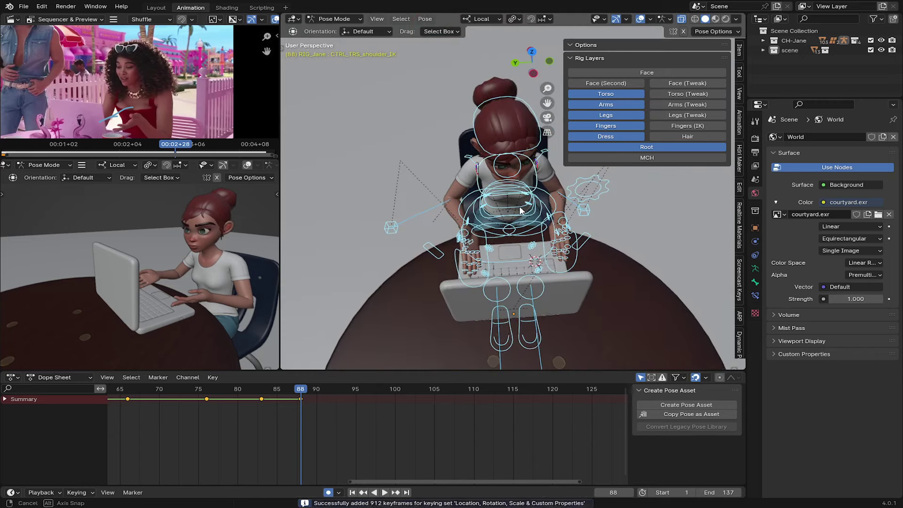
left_click_drag(297, 402, 351, 411)
Step: Stop playback and select the left wrist control in a closer view
key("space")
mouse_move(451, 235)
middle_mouse_down()
mouse_move(432, 197)
mouse_move(448, 202)
middle_mouse_up()
left_click(447, 202)
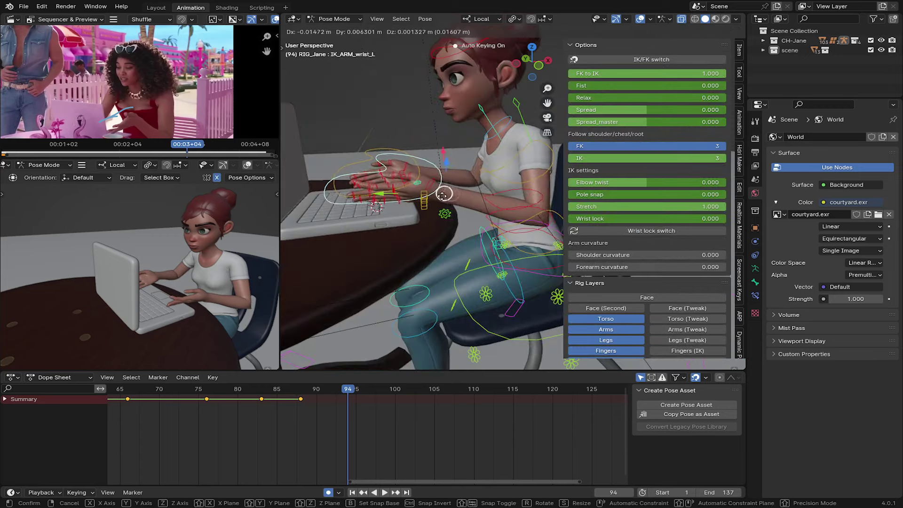
left_click_drag(470, 207, 504, 197)
scroll(504, 197, "up", 2)
Step: Curl the left index finger slightly and key the whole pose at frame 94
left_click(360, 202)
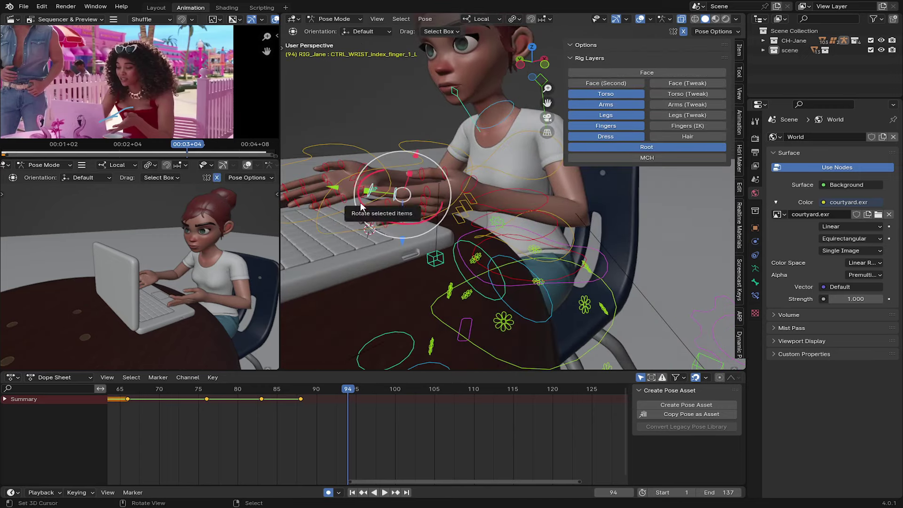
middle_click_drag(360, 202, 471, 197)
key("r")
left_click(414, 228)
key("a")
key("i")
Step: Tilt the head forward and compare with the neighbouring keyframe
left_click(512, 180)
key("Down")
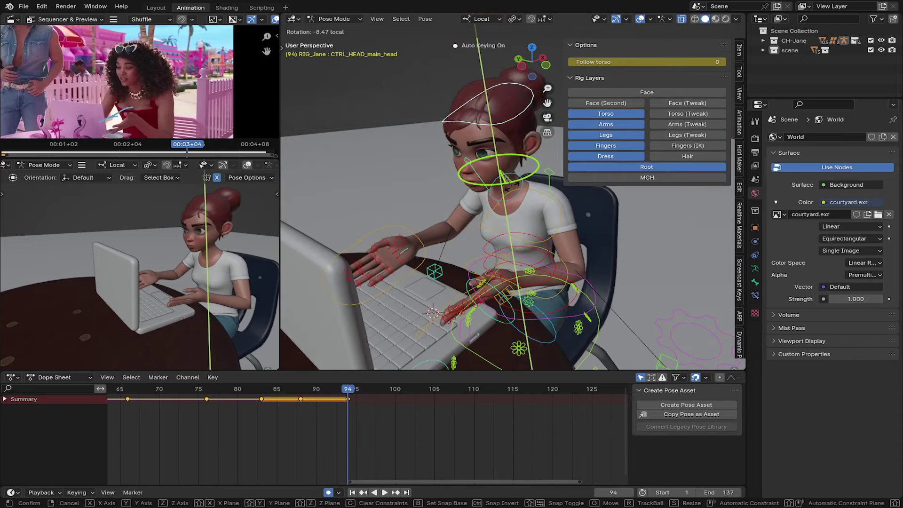
key("Up")
left_click(512, 185)
mouse_move(512, 185)
middle_mouse_down()
mouse_move(434, 169)
mouse_move(499, 217)
mouse_move(488, 177)
middle_mouse_up()
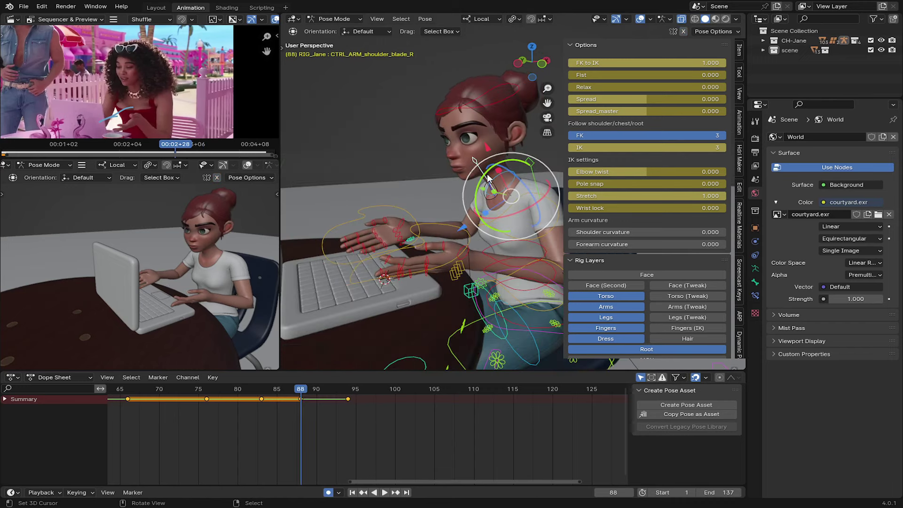
Step: Turn the head slightly, select the whole rig, and stop playback
left_click(456, 111)
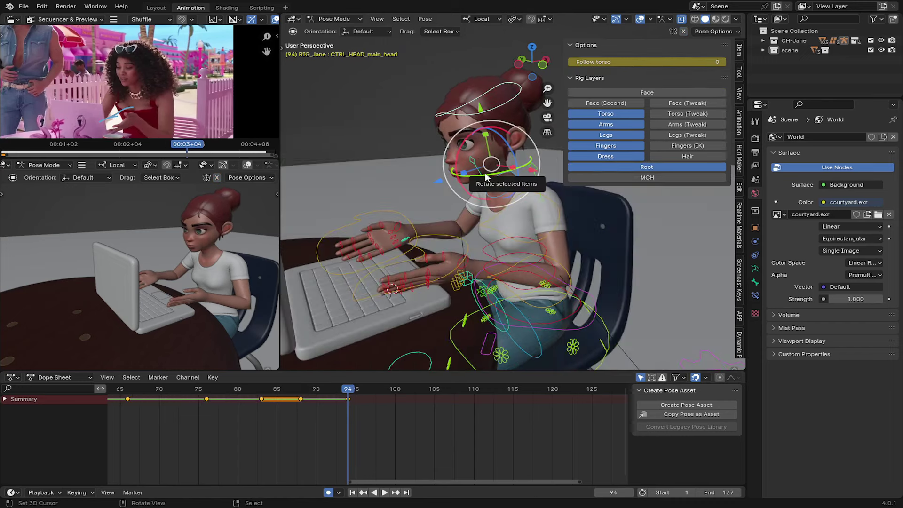
left_click_drag(490, 172, 498, 177)
left_click(499, 179)
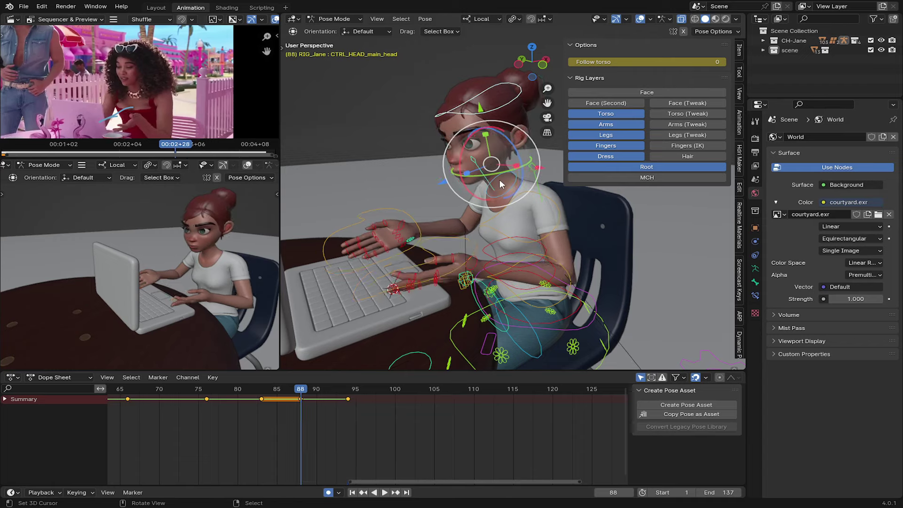
key("a")
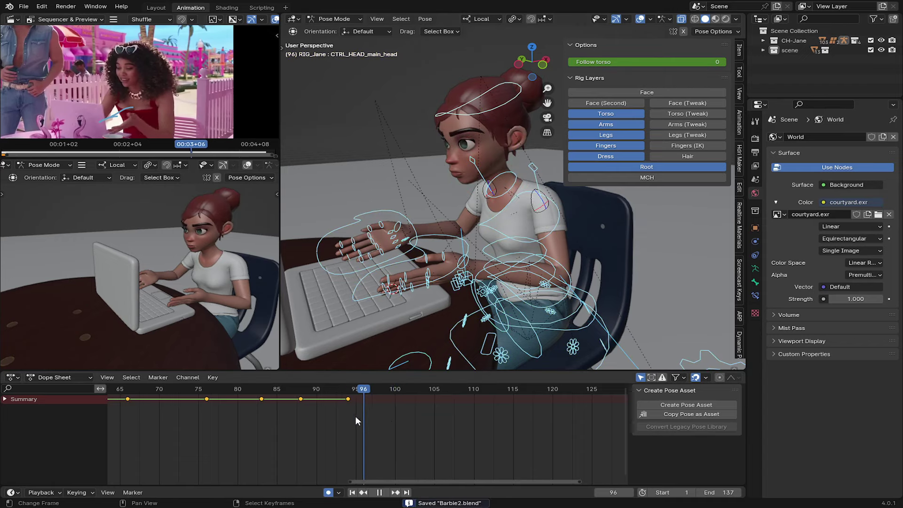
key("space")
Step: Reposition the left wrist IK control over the laptop keyboard
left_click(391, 287)
middle_click_drag(424, 264, 485, 203)
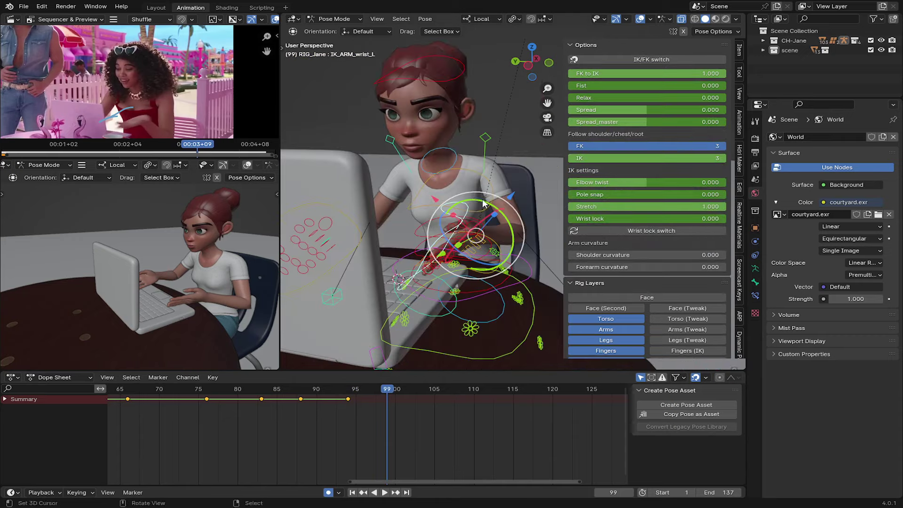
left_click_drag(477, 206, 452, 225)
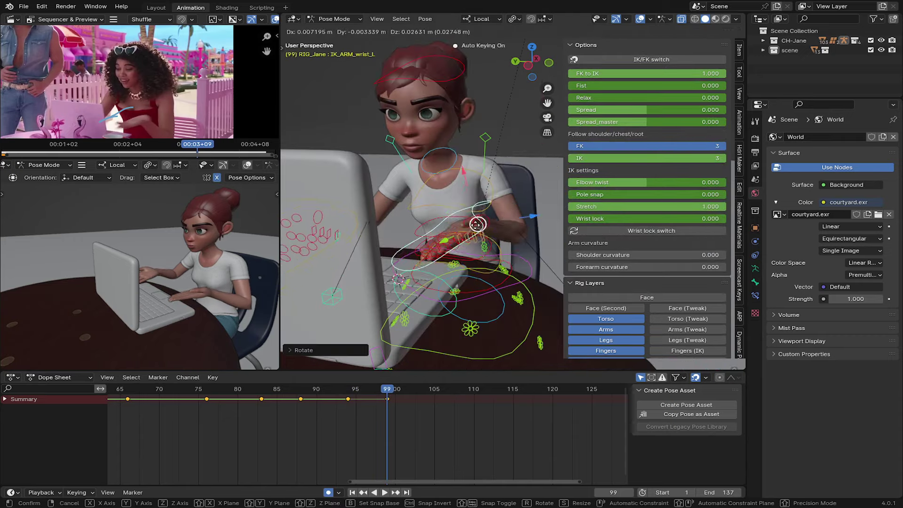
mouse_move(452, 226)
middle_mouse_down()
mouse_move(394, 269)
mouse_move(376, 308)
middle_mouse_up()
Step: Curl the left middle and little fingers onto the keys
left_click(394, 269)
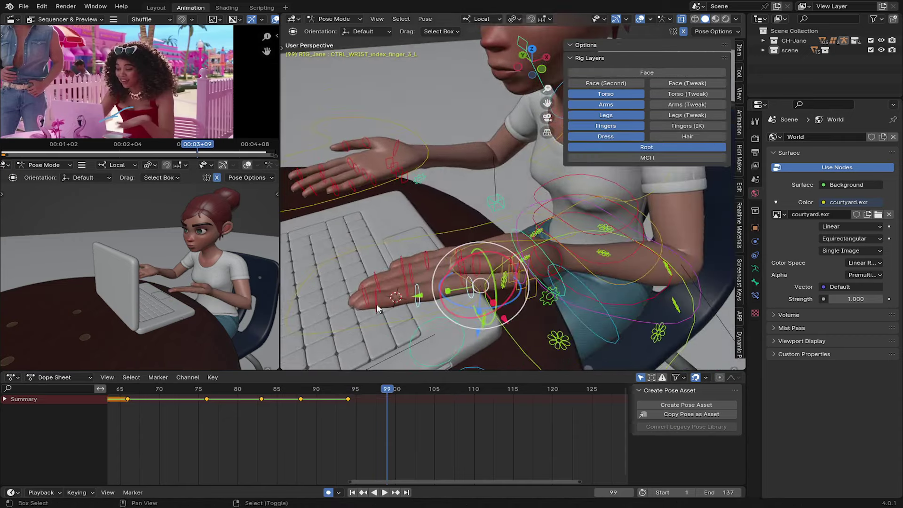
mouse_move(415, 284)
middle_mouse_down()
mouse_move(466, 315)
mouse_move(432, 239)
middle_mouse_up()
left_click(433, 239)
key("r")
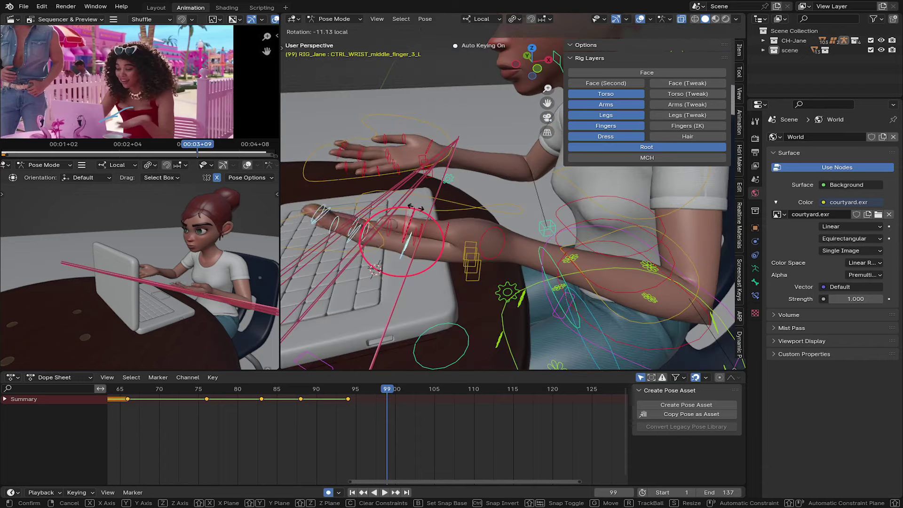
left_click(414, 209)
mouse_move(413, 208)
middle_mouse_down()
mouse_move(473, 212)
mouse_move(470, 235)
mouse_move(472, 187)
mouse_move(478, 229)
mouse_move(475, 141)
mouse_move(470, 207)
middle_mouse_up()
left_click(471, 216)
key("r")
left_click(471, 207)
Step: Bend the little finger's second segment further
left_click(496, 172)
key("r")
left_click(493, 137)
key("r")
left_click(490, 164)
Step: Key the full rig pose at frame 99
mouse_move(490, 164)
middle_mouse_down()
mouse_move(494, 194)
mouse_move(477, 195)
middle_mouse_up()
left_click(494, 193)
key("a")
key("i")
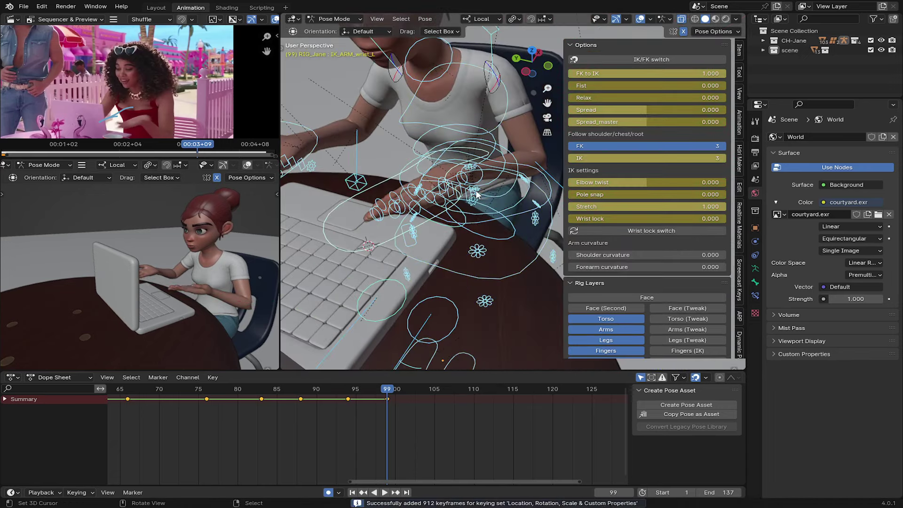
Step: Select the left shoulder control and switch transform orientation to Global
middle_click_drag(367, 263, 386, 213)
left_click(454, 121)
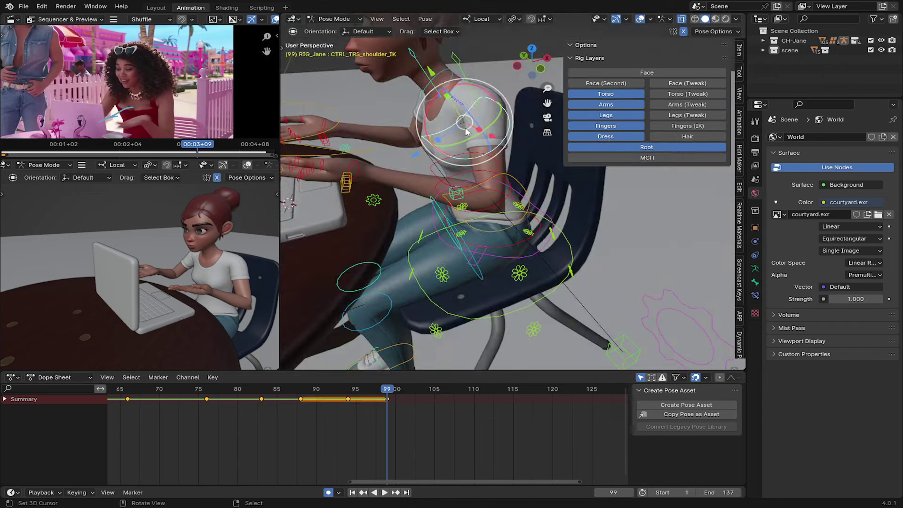
left_click(479, 19)
left_click(474, 49)
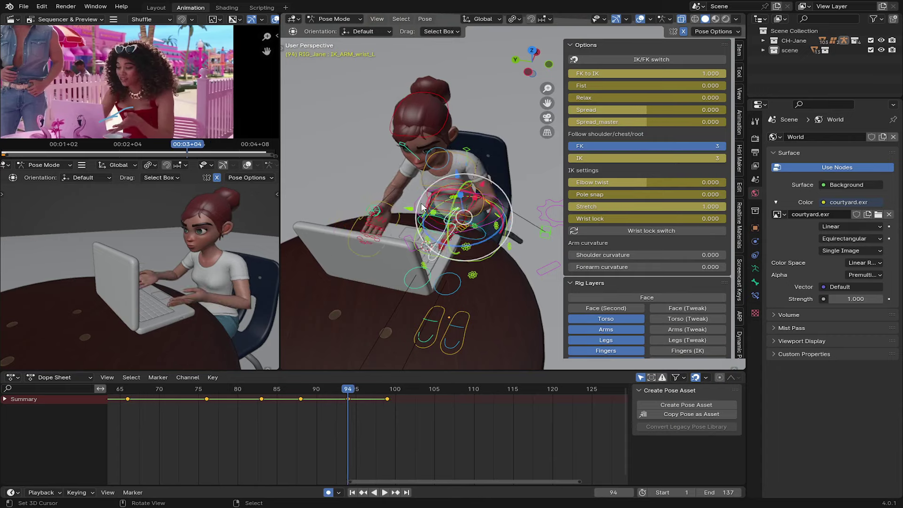
Step: Move the left wrist at frame 99, re-key the full rig, and play forward
key("Up")
middle_click_drag(420, 209, 465, 146)
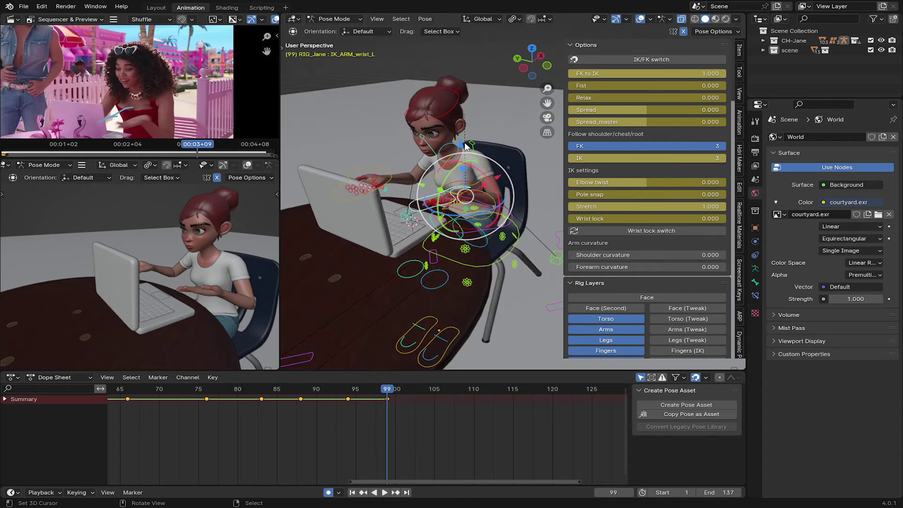
key("g")
left_click(423, 190)
key("Up")
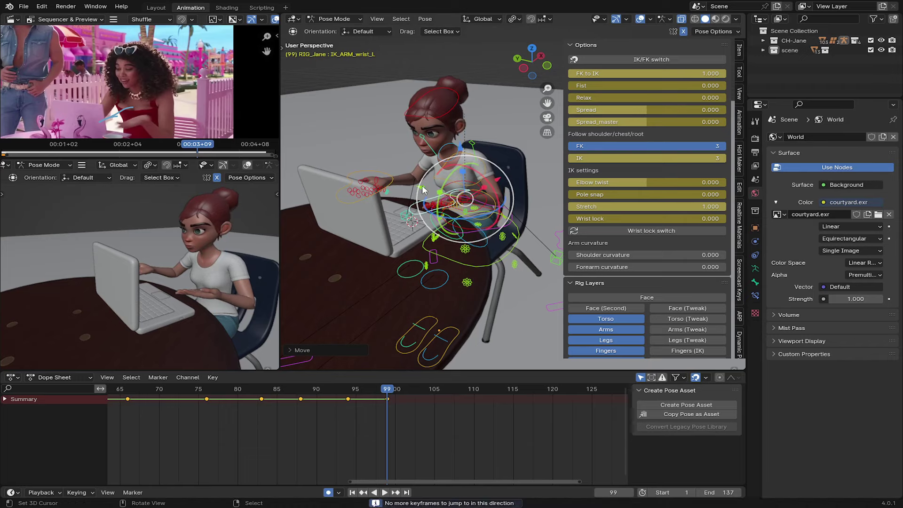
key("a")
key("i")
key("space")
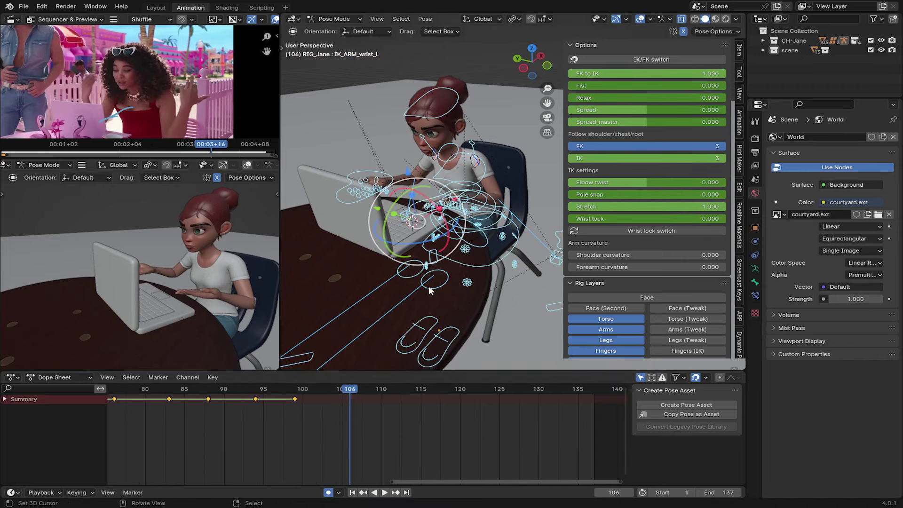
Step: Stop playback at frame 106 and rotate the left wrist upward
key("i")
scroll(408, 311, "up", 5)
key("r")
left_click(515, 206)
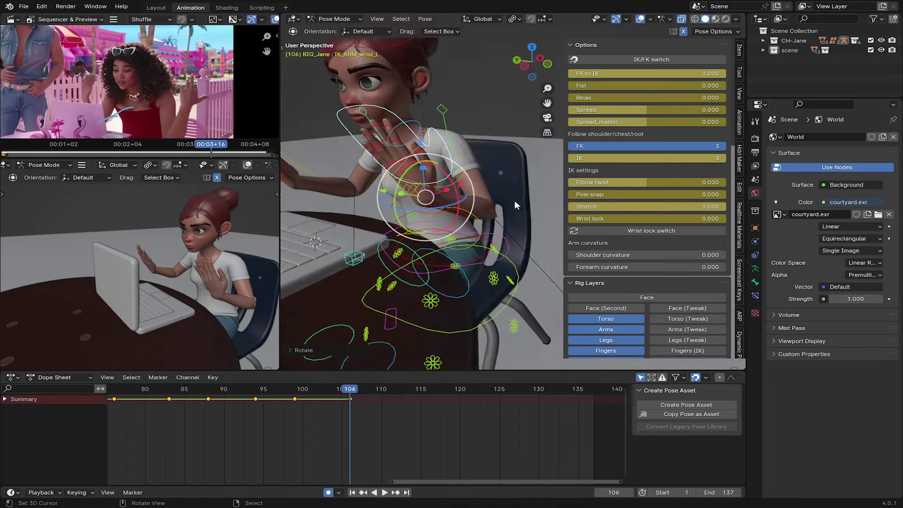
middle_click_drag(515, 206, 423, 197)
scroll(423, 198, "down", 3)
Step: Move the left elbow pole target, then rotate and lift the left wrist IK control
left_click(358, 141)
key("g")
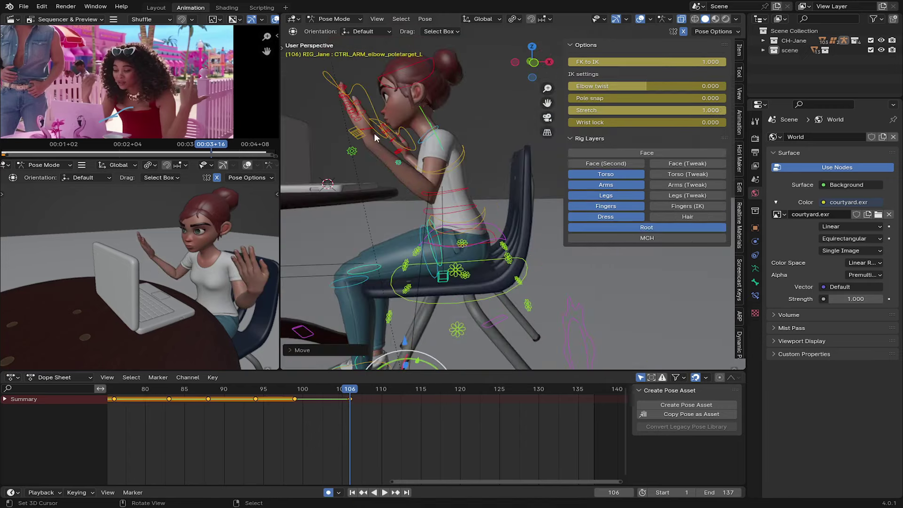
left_click(375, 137)
scroll(375, 137, "up", 3)
key("r")
left_click(401, 193)
key("g")
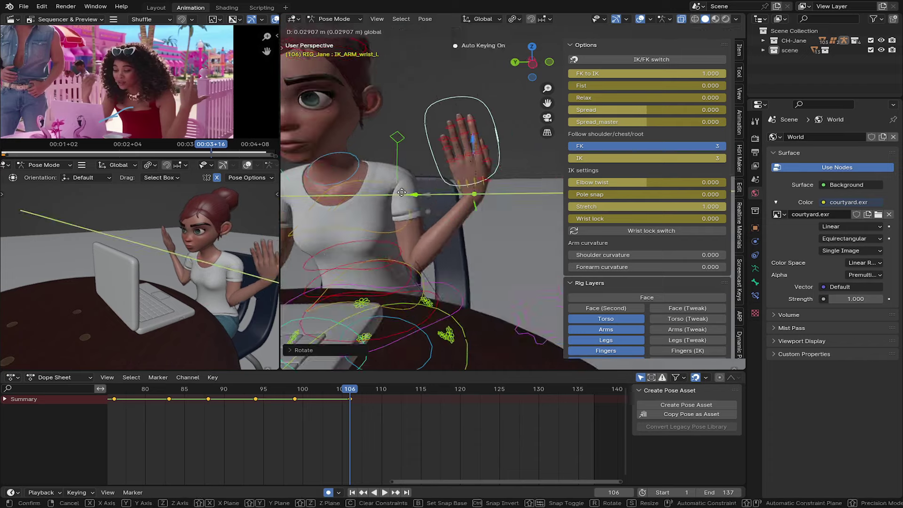
scroll(401, 192, "down", 4)
Step: Reposition the elbow pole and raise the left hand up beside the head
left_click(503, 302)
key("g")
middle_click_drag(452, 287, 456, 209)
scroll(456, 209, "up", 3)
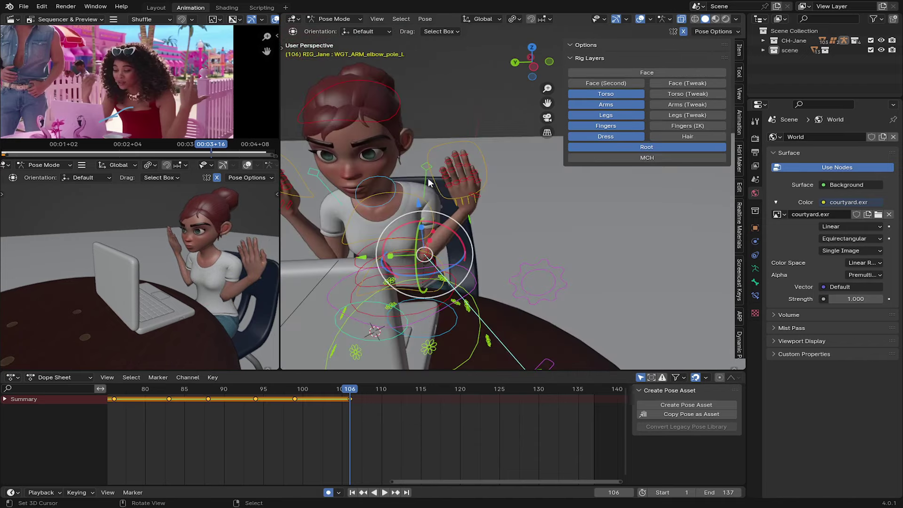
left_click(458, 208)
key("g")
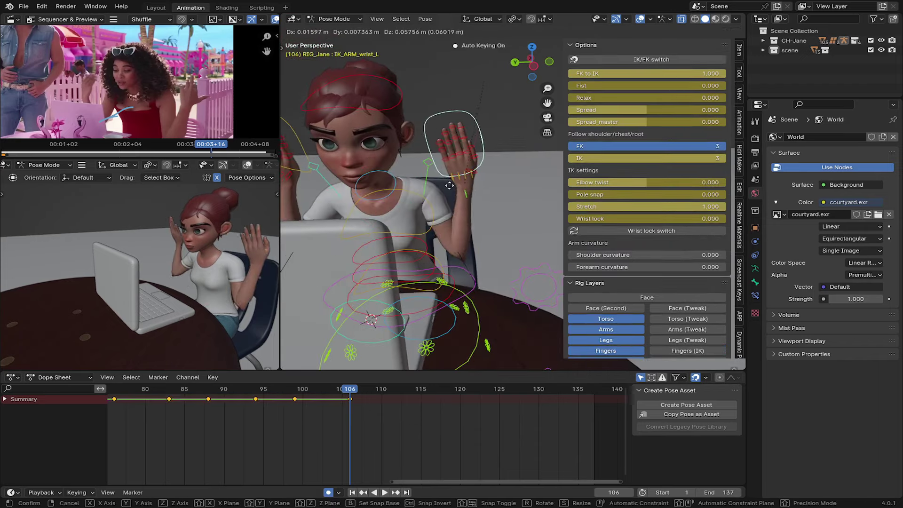
mouse_move(452, 170)
middle_mouse_down()
mouse_move(386, 155)
mouse_move(452, 141)
middle_mouse_up()
left_click(397, 140)
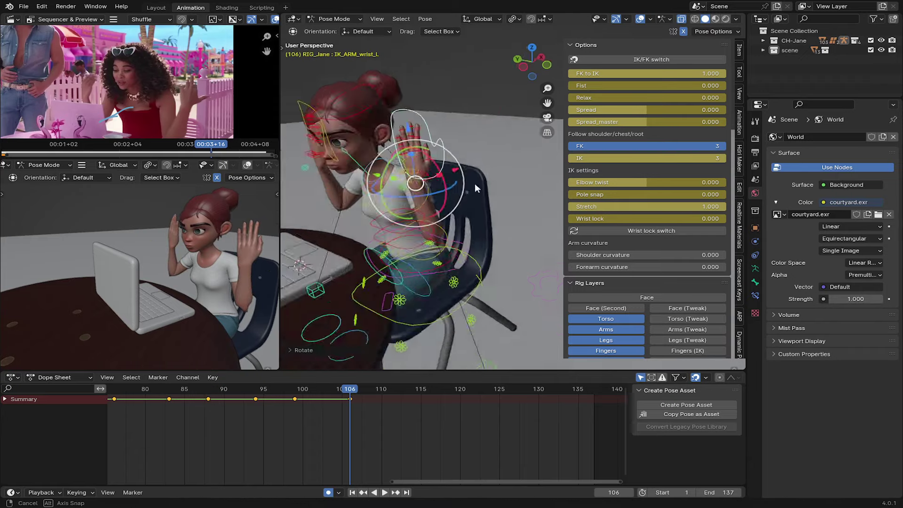
Step: Rotate the left shoulder blade control to suit the raised arm
scroll(451, 141, "up", 2)
left_click(430, 193)
key("r")
left_click(494, 189)
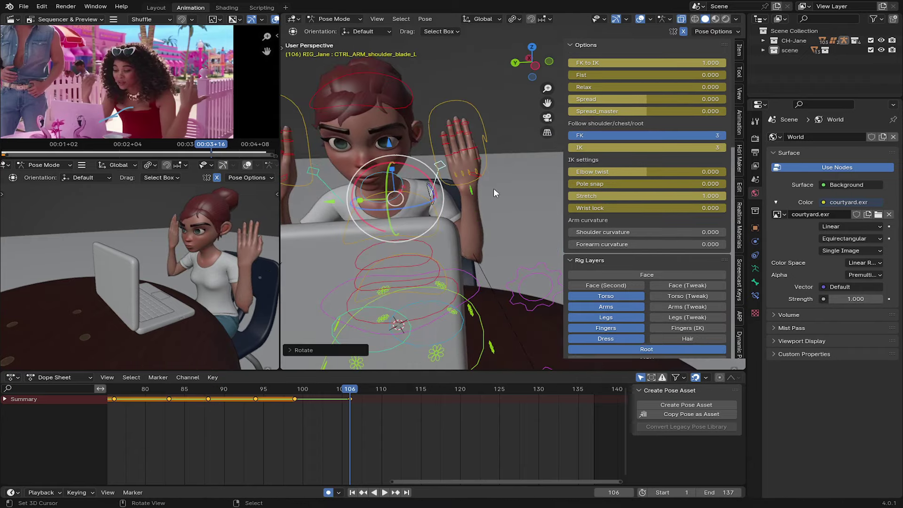
scroll(423, 197, "up", 3)
mouse_move(424, 198)
middle_mouse_down()
mouse_move(385, 198)
mouse_move(403, 214)
middle_mouse_up()
Step: Curl the index and little finger controls on the raised hand
left_click(388, 190)
key("r")
left_click(381, 200)
left_click(377, 207)
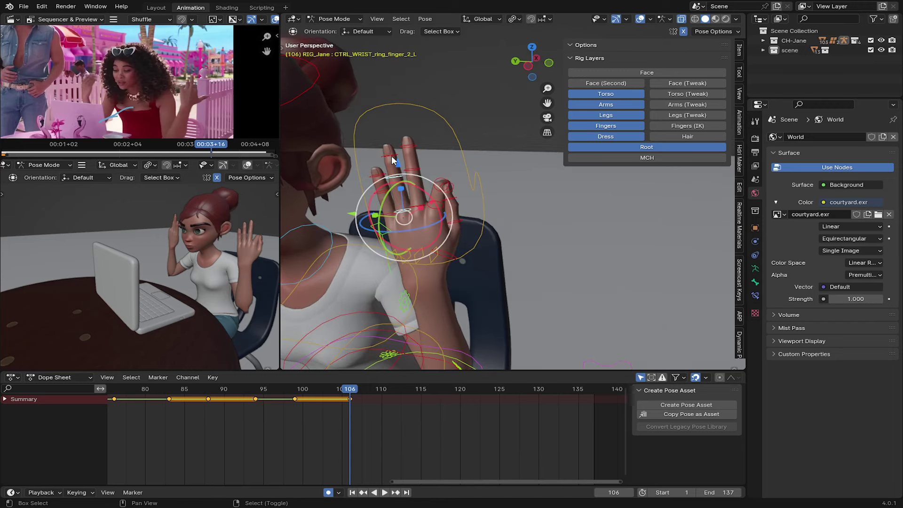
key("r")
left_click(371, 209)
key("r")
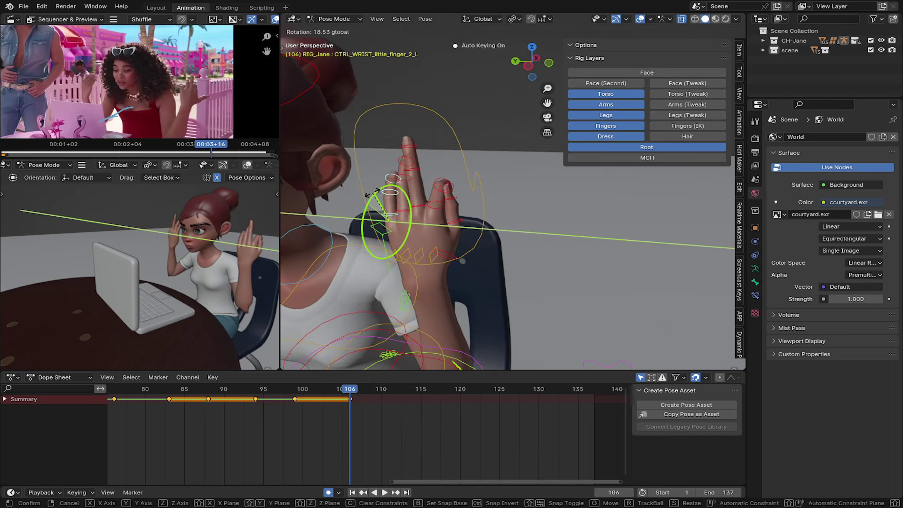
left_click(372, 206)
Step: Rotate the middle finger and check the index finger segments
left_click(405, 160)
key("r")
left_click(410, 178)
mouse_move(414, 188)
middle_mouse_down()
mouse_move(475, 207)
mouse_move(376, 211)
mouse_move(492, 257)
middle_mouse_up()
left_click(373, 212)
left_click(487, 197)
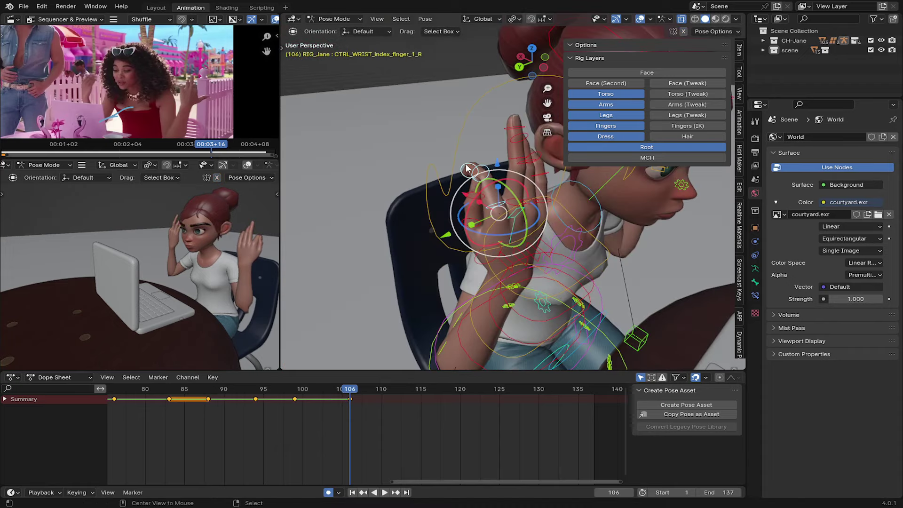
mouse_move(486, 198)
middle_mouse_down()
mouse_move(417, 177)
mouse_move(437, 225)
mouse_move(414, 224)
middle_mouse_up()
Step: Key every rig bone at frame 106 and check the neighbouring keyframes
key("a")
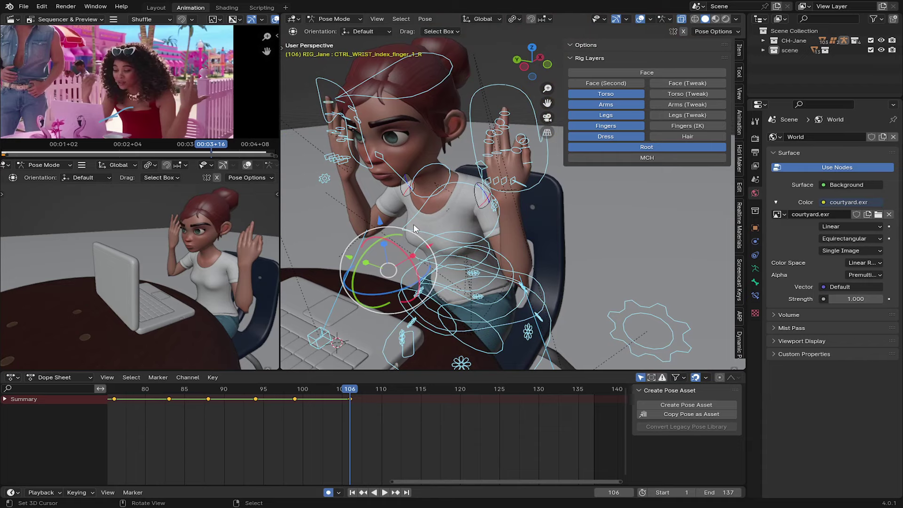
key("i")
key("Down")
key("Up")
key("Down")
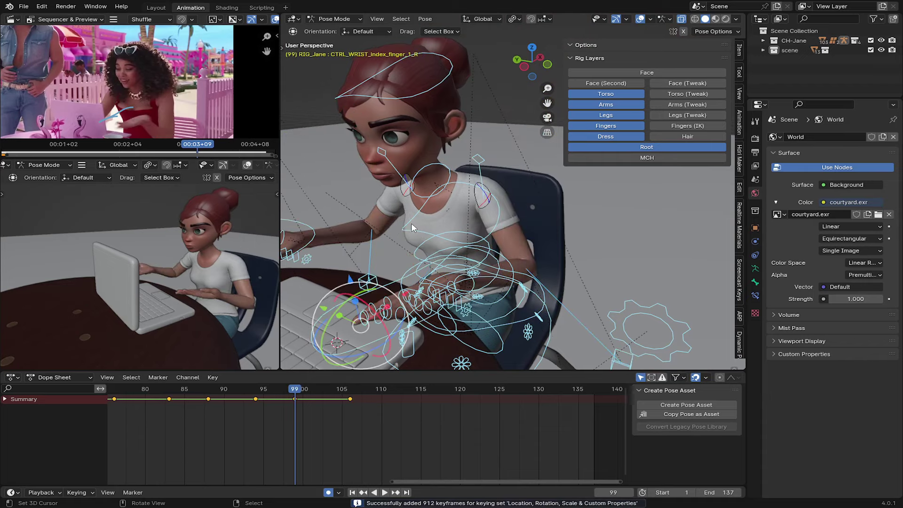
key("Up")
Step: Flip repeatedly between the frame 99 and frame 106 poses to compare them
middle_click_drag(494, 286, 474, 258)
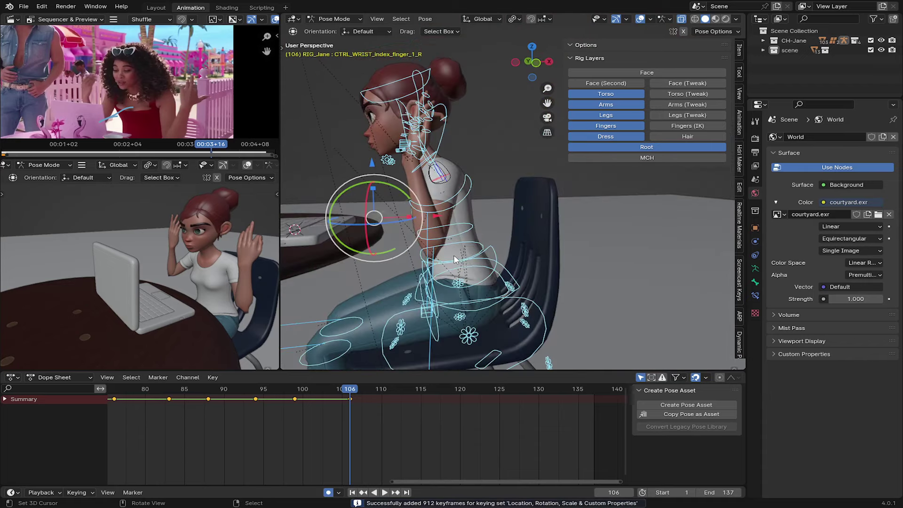
left_click(468, 239)
key("Down")
key("Up")
key("Down")
key("Up")
key("Down")
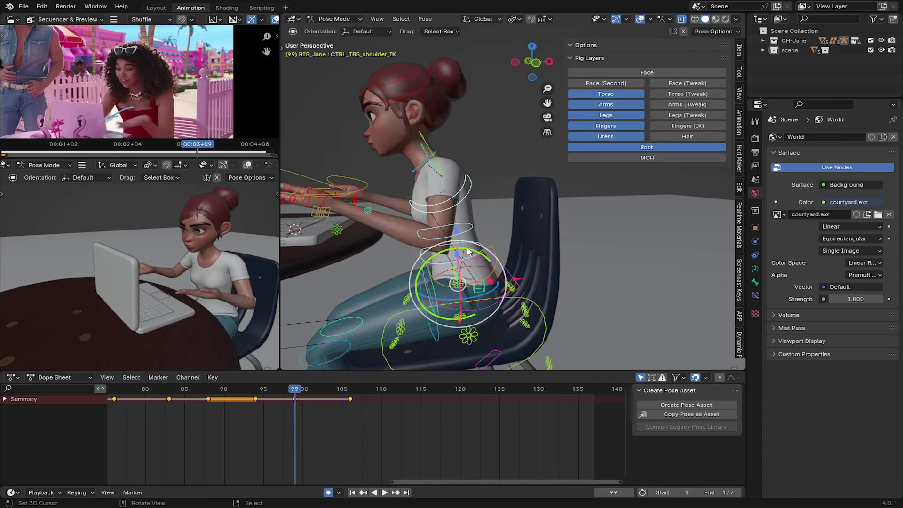
key("Up")
key("Down")
key("Up")
key("Down")
key("Up")
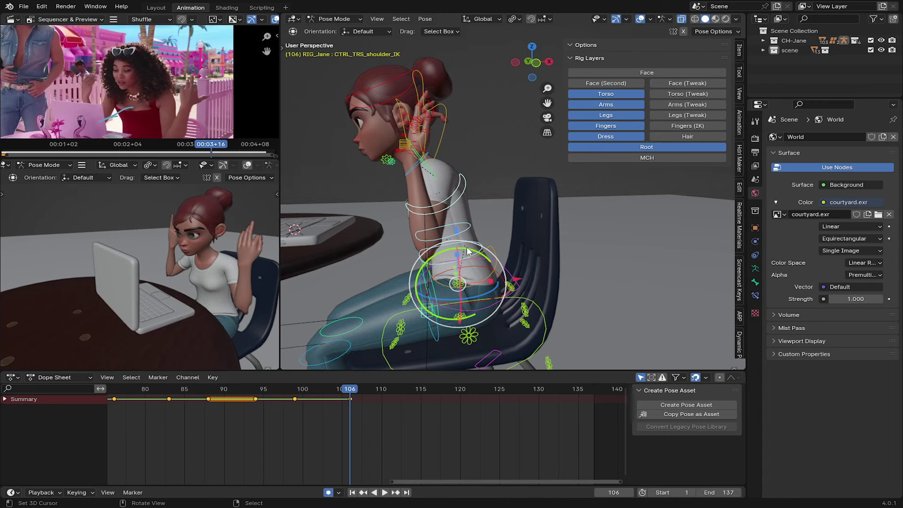
Step: Nudge the left wrist IK control along X and save Barbie2.blend
left_click(458, 161)
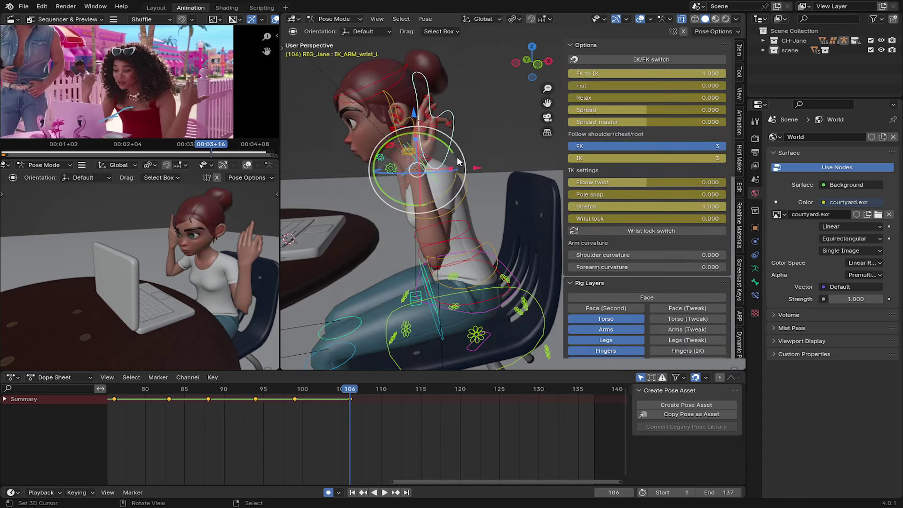
key("g")
key("x")
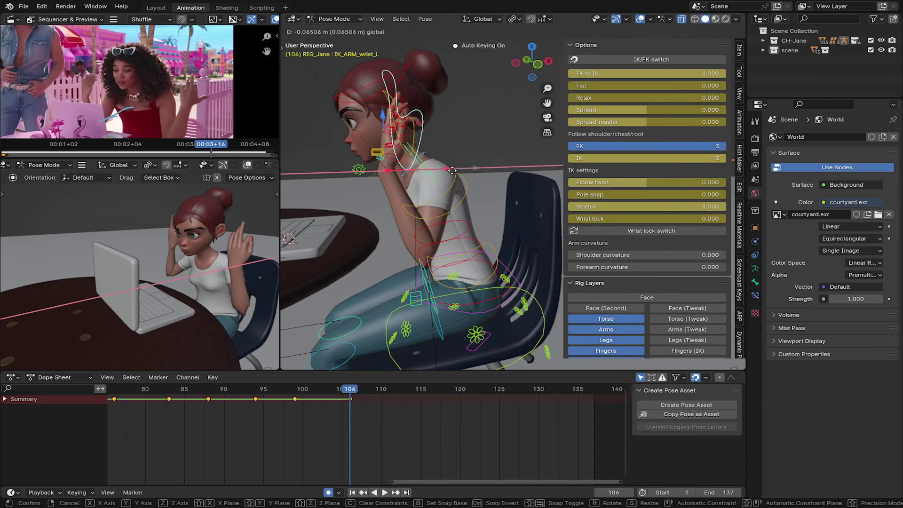
key("Escape")
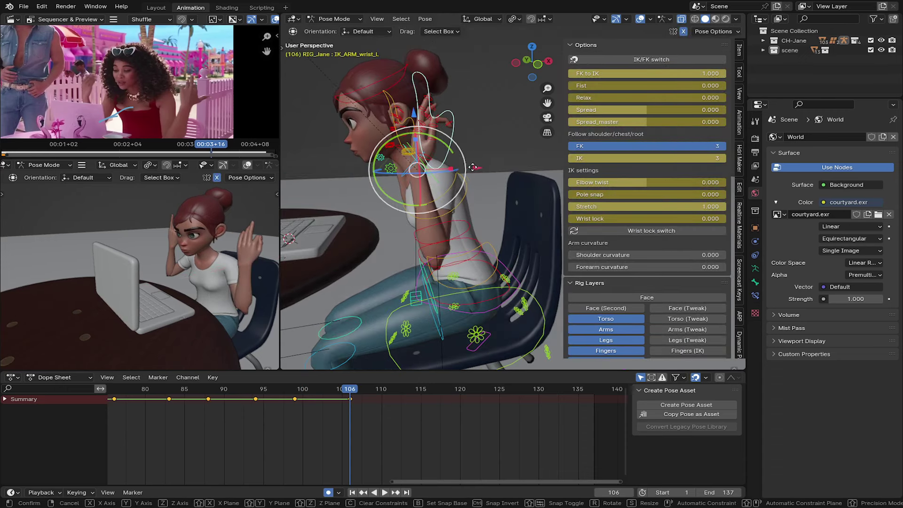
key("g")
key("x")
key("ctrl+s")
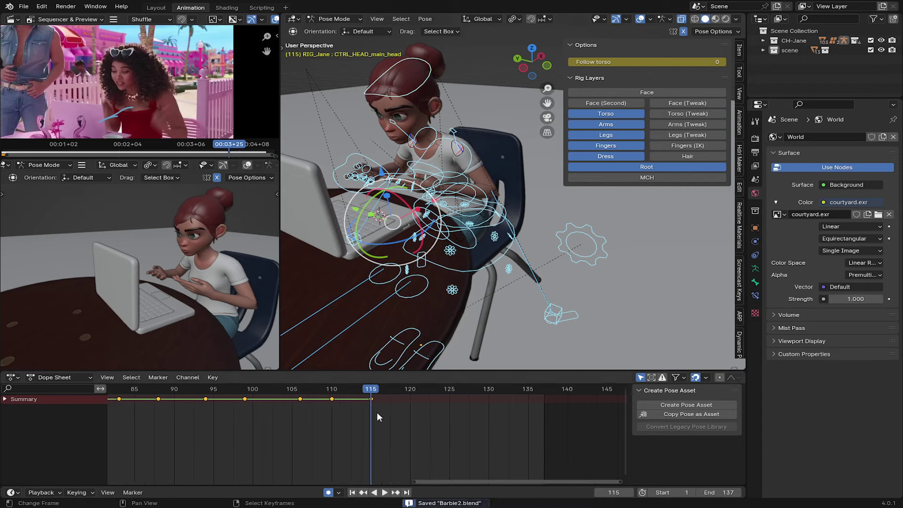
Step: Scrub the timeline forward to about frame 121
left_click_drag(376, 412, 425, 414)
Step: At frame 122, turn the left wrist IK control into a resting angle
mouse_move(424, 211)
middle_mouse_down()
mouse_move(414, 155)
mouse_move(413, 247)
mouse_move(461, 198)
middle_mouse_up()
left_click(414, 155)
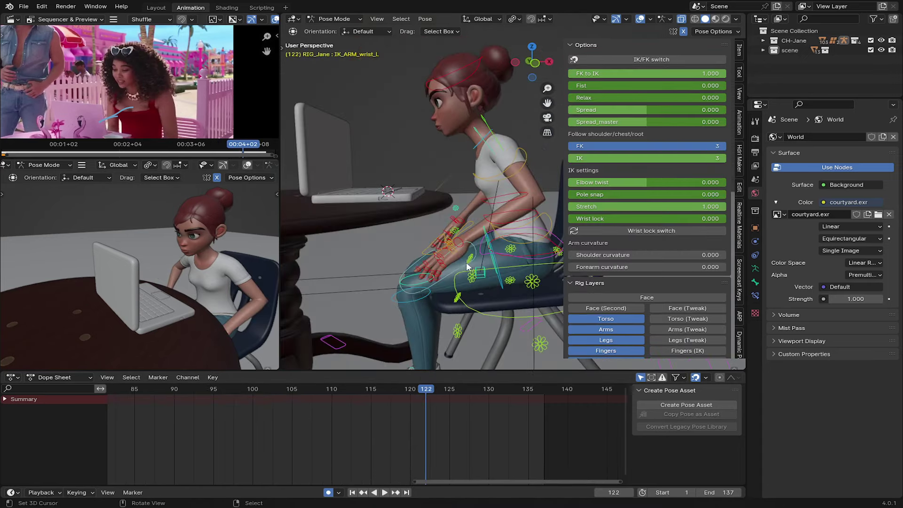
left_click_drag(489, 179, 513, 188)
mouse_move(513, 188)
middle_mouse_down()
mouse_move(521, 191)
mouse_move(438, 109)
middle_mouse_up()
left_click(433, 110)
scroll(483, 110, "up", 3)
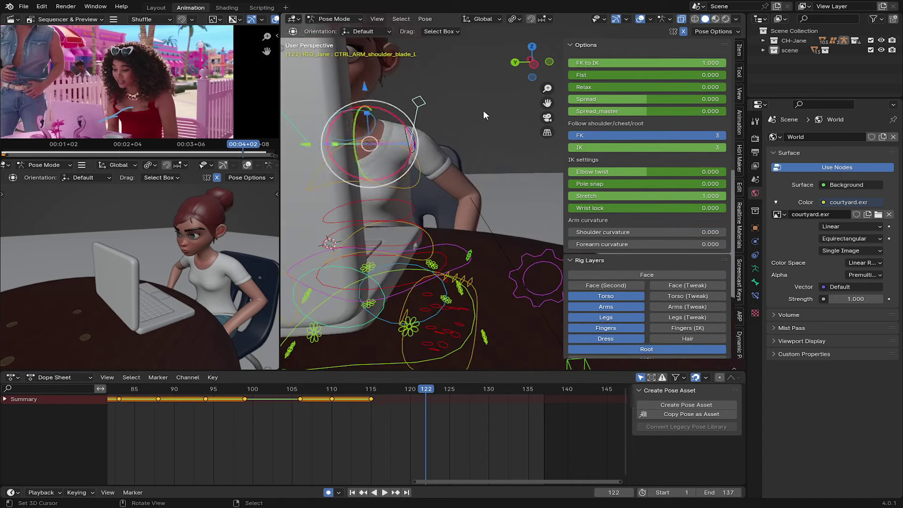
scroll(518, 200, "down", 4)
mouse_move(518, 200)
middle_mouse_down()
mouse_move(420, 225)
mouse_move(467, 305)
mouse_move(453, 170)
middle_mouse_up()
Step: Move the left elbow pole target and shift the shoulder IK control
left_click(467, 305)
scroll(395, 299, "down", 3)
key("g")
left_click(436, 316)
left_click(452, 171)
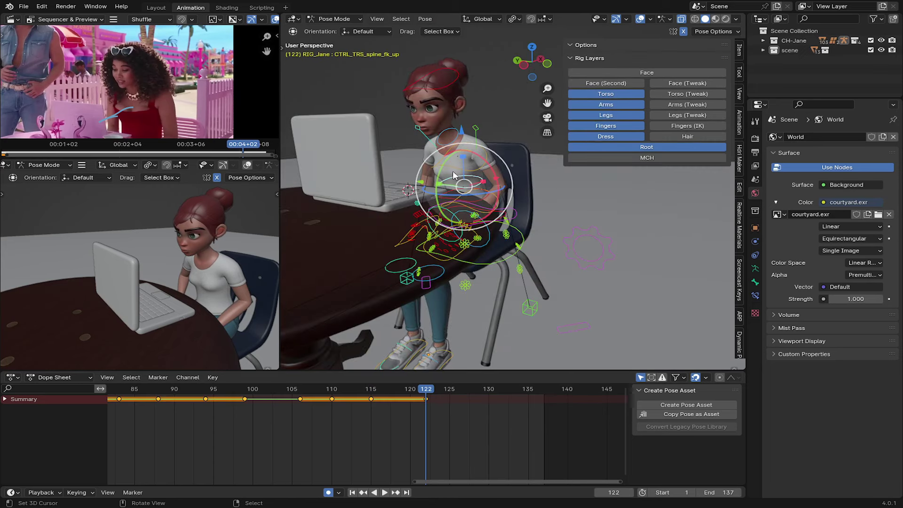
left_click(453, 175)
key("g")
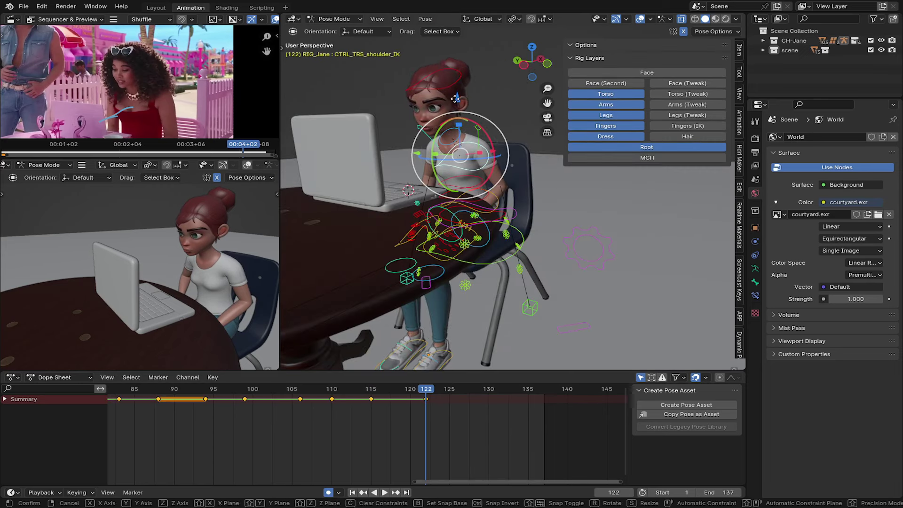
left_click(455, 98)
Step: Rotate the shoulders about the Y axis from a side view
middle_click_drag(455, 98, 428, 121)
key("r")
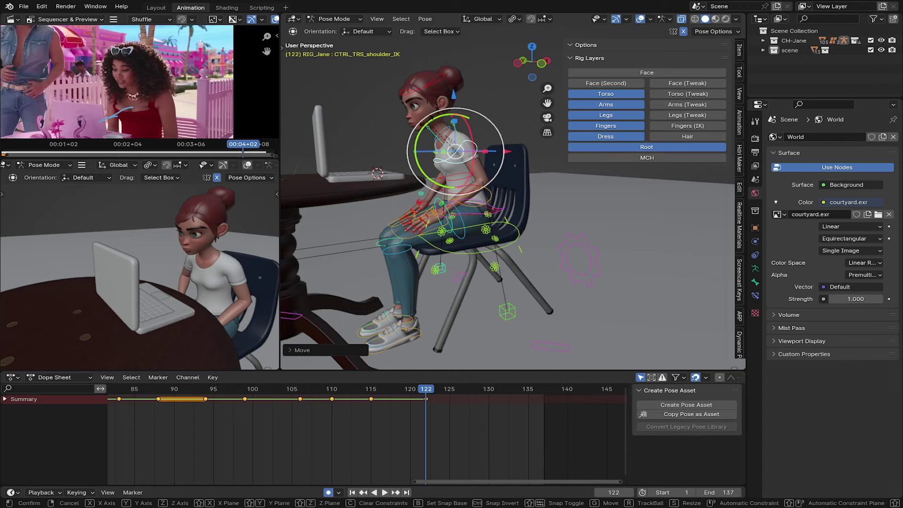
key("y")
key("Escape")
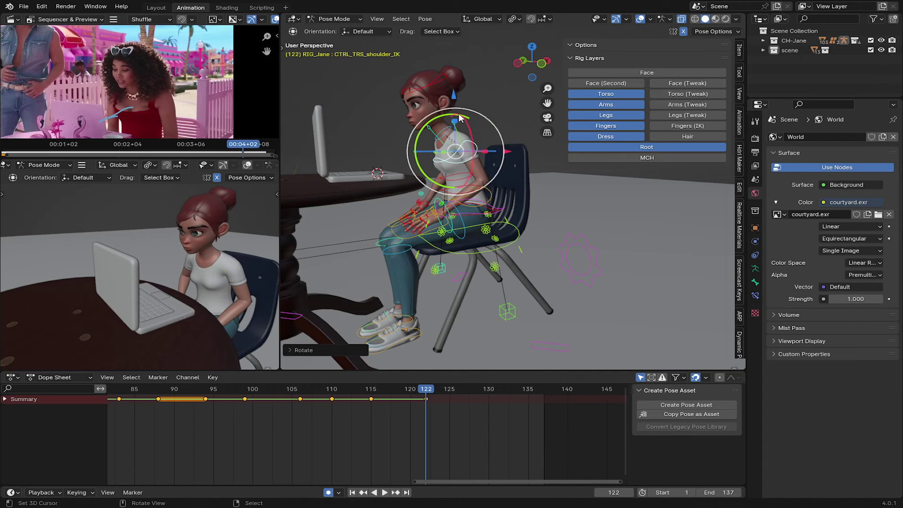
Step: Compare against the previous pose, key the full rig at frame 122, and play
key("ctrl+z")
key("ctrl+shift+z")
key("ctrl+z")
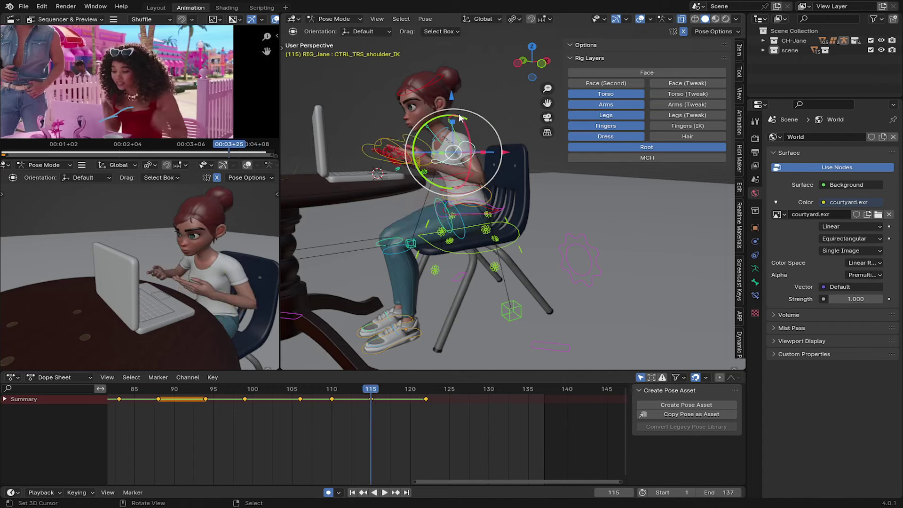
key("ctrl+shift+z")
key("ctrl+z")
key("ctrl+shift+z")
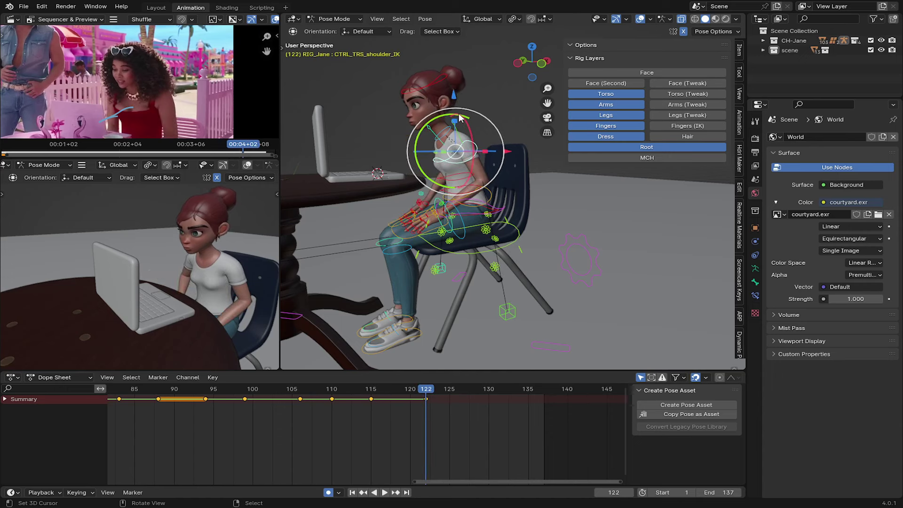
key("a")
key("i")
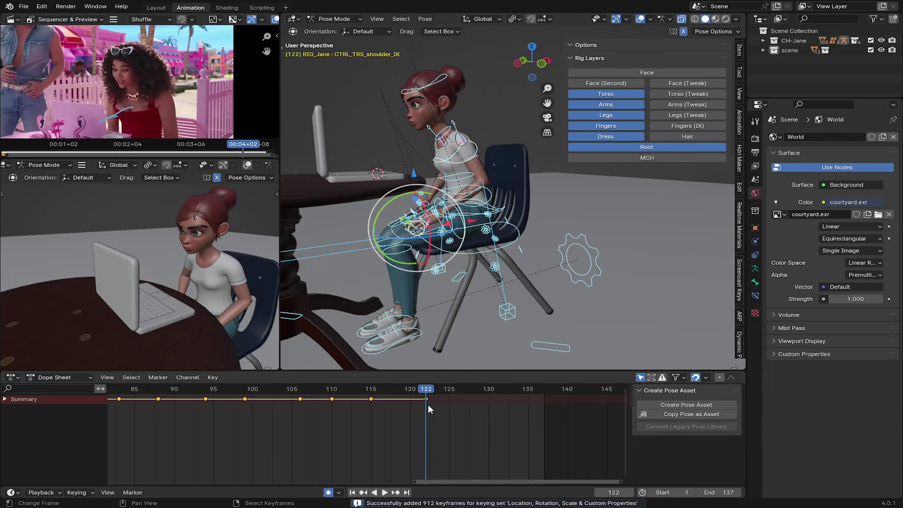
key("space")
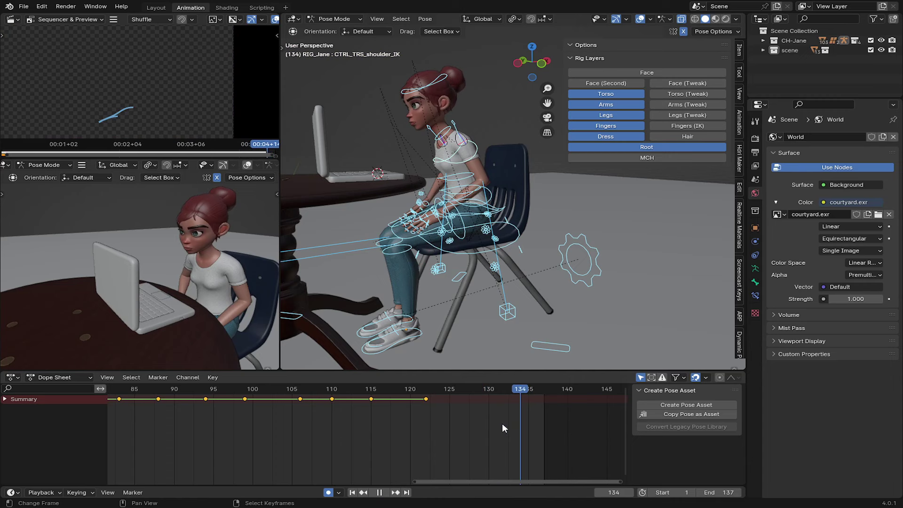
Step: Return the playhead to frame 1, zoom out the viewport, and show keys across frames 1–150
left_click_drag(436, 408, 357, 421)
left_click(352, 492)
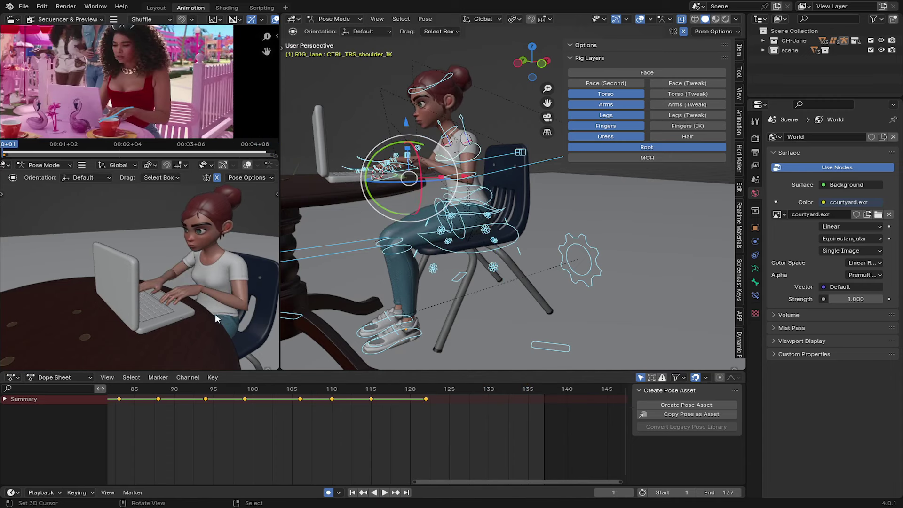
scroll(215, 314, "down", 5)
middle_click_drag(218, 430, 359, 429, "ctrl")
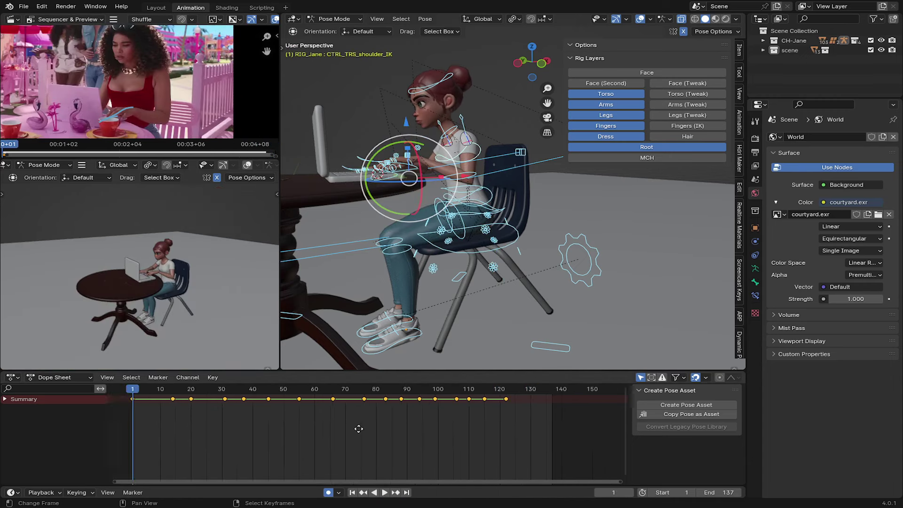